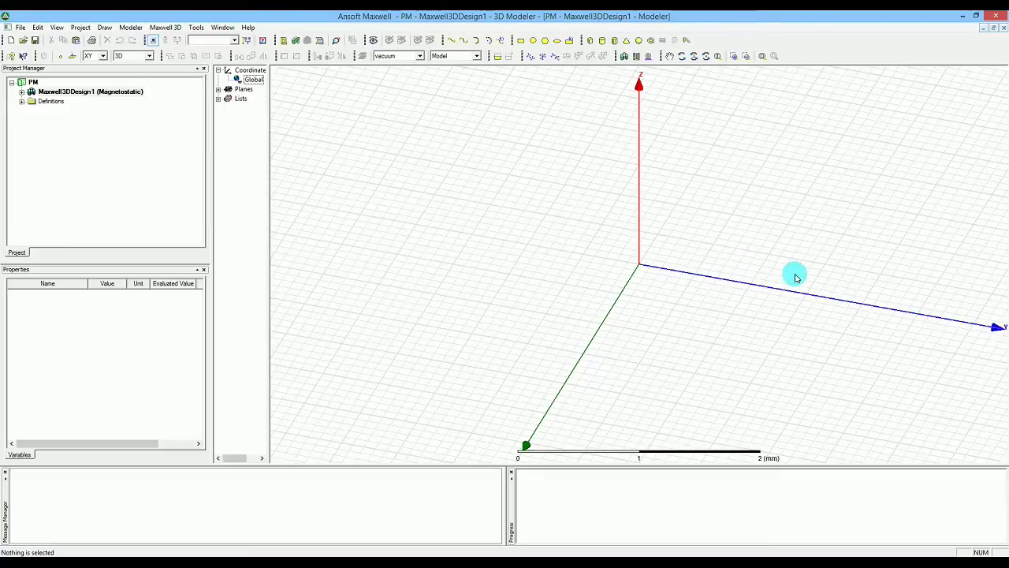
{"action": "left_click", "coordinate": [163, 30]}
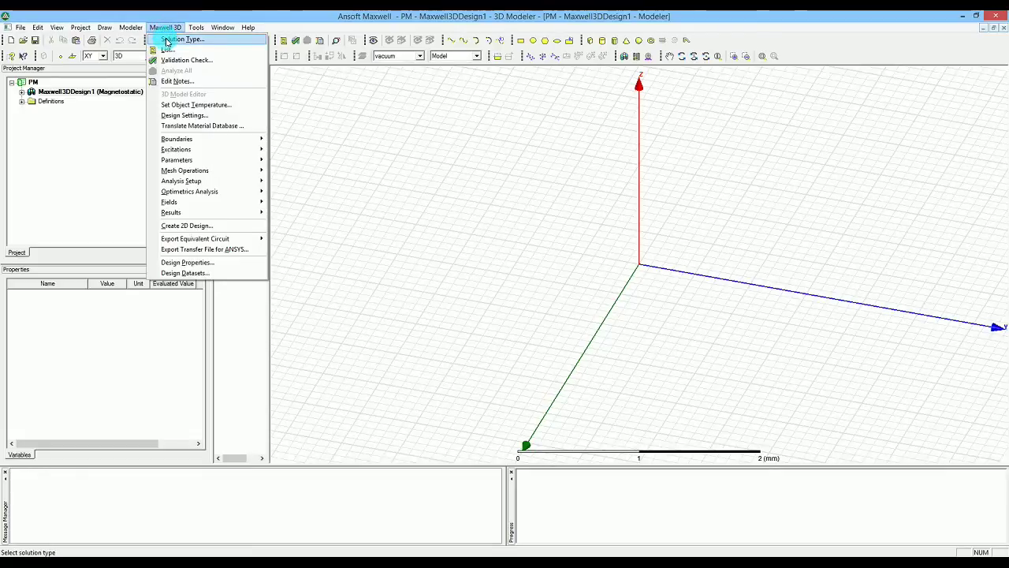
{"action": "left_click", "coordinate": [166, 41]}
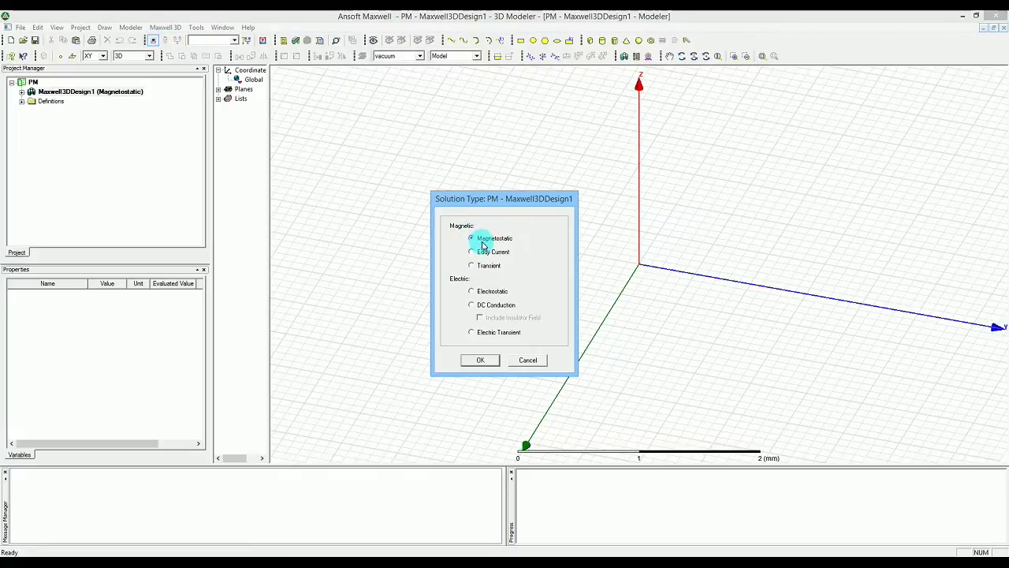
{"action": "left_click", "coordinate": [482, 359]}
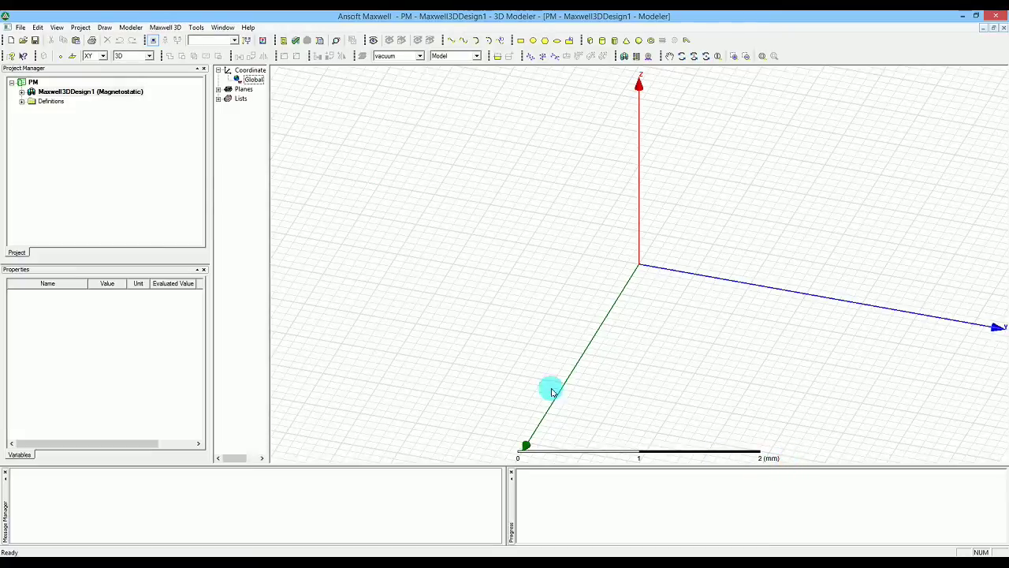
Change the model length units to mm from the Modeler > Units dialog
{"action": "left_click", "coordinate": [131, 28]}
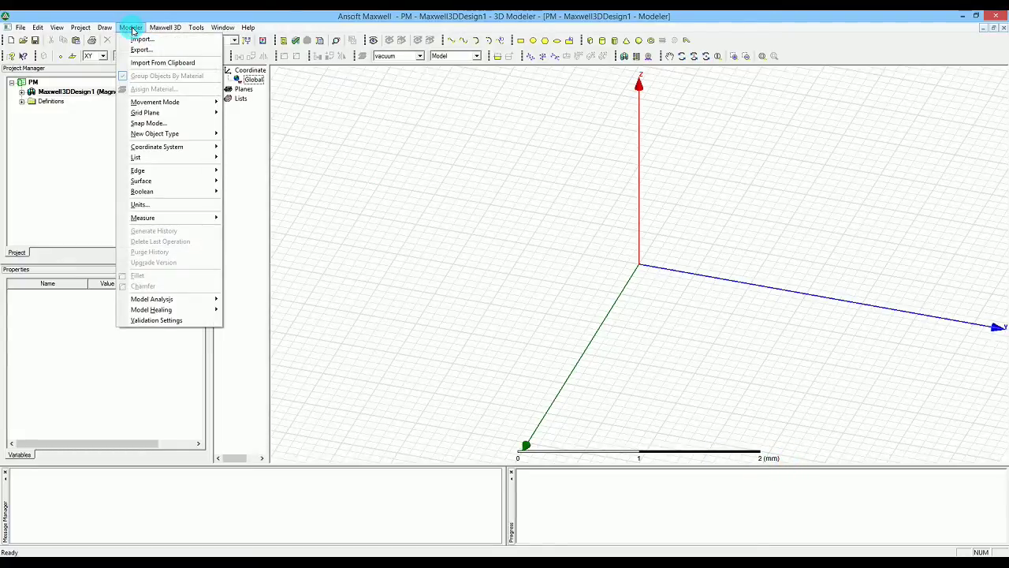
{"action": "left_click", "coordinate": [157, 206]}
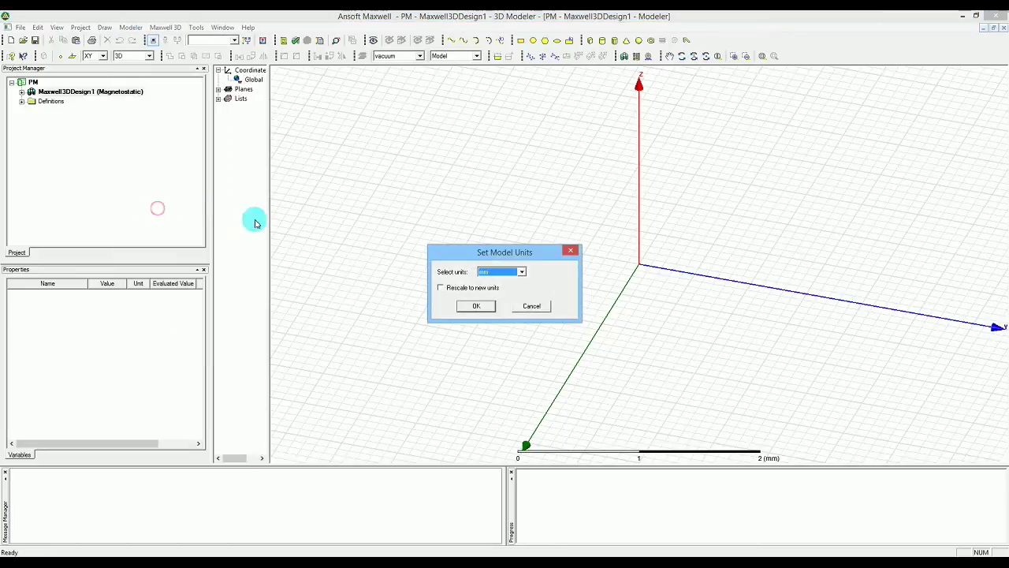
{"action": "left_click", "coordinate": [490, 307]}
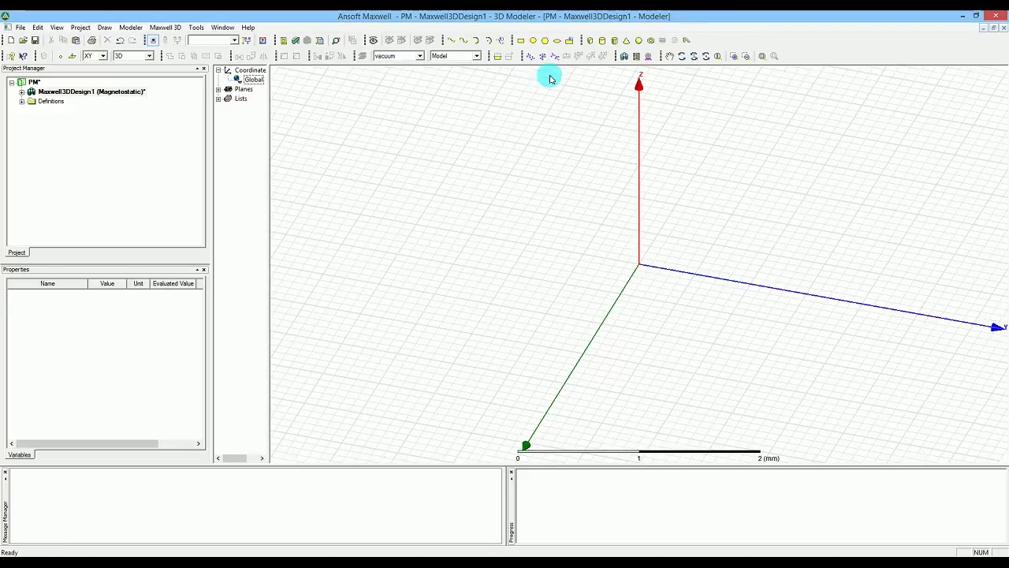
Draw a box from corner -200, -200, -200 with dX, dY and dZ of 400
{"action": "left_click", "coordinate": [592, 42]}
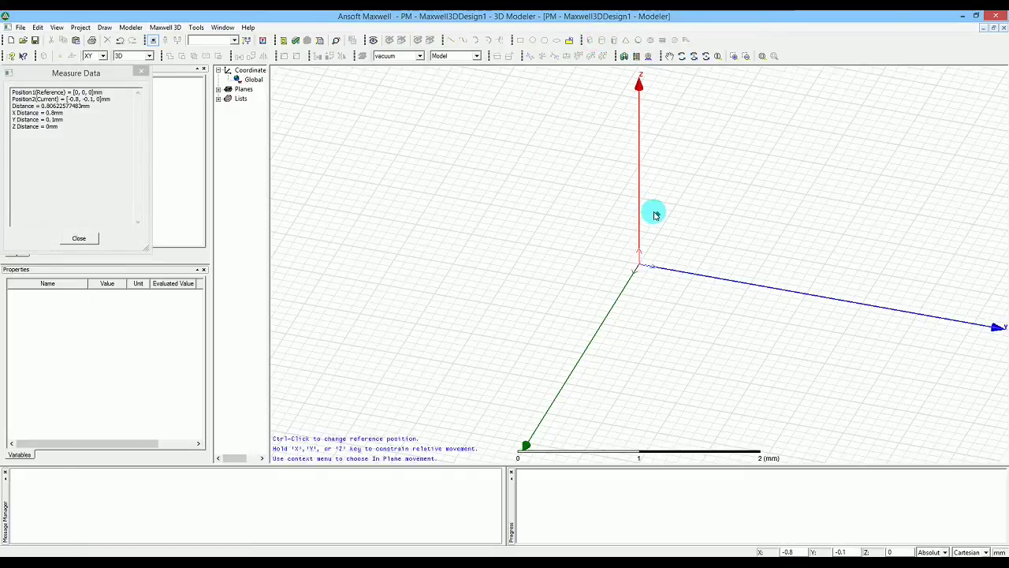
{"action": "key", "text": "Tab"}
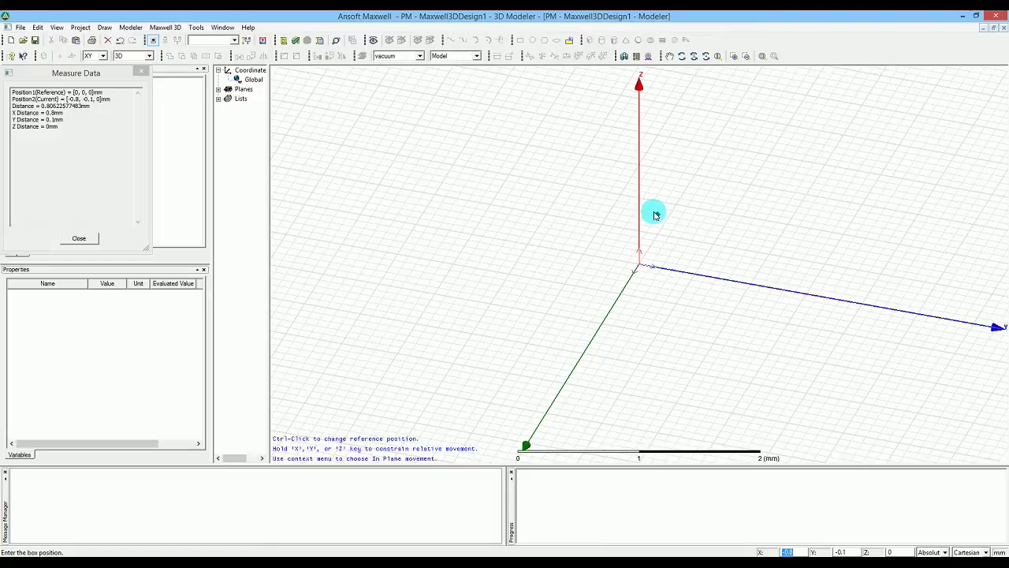
{"action": "type", "text": "-200"}
{"action": "key", "text": "Tab"}
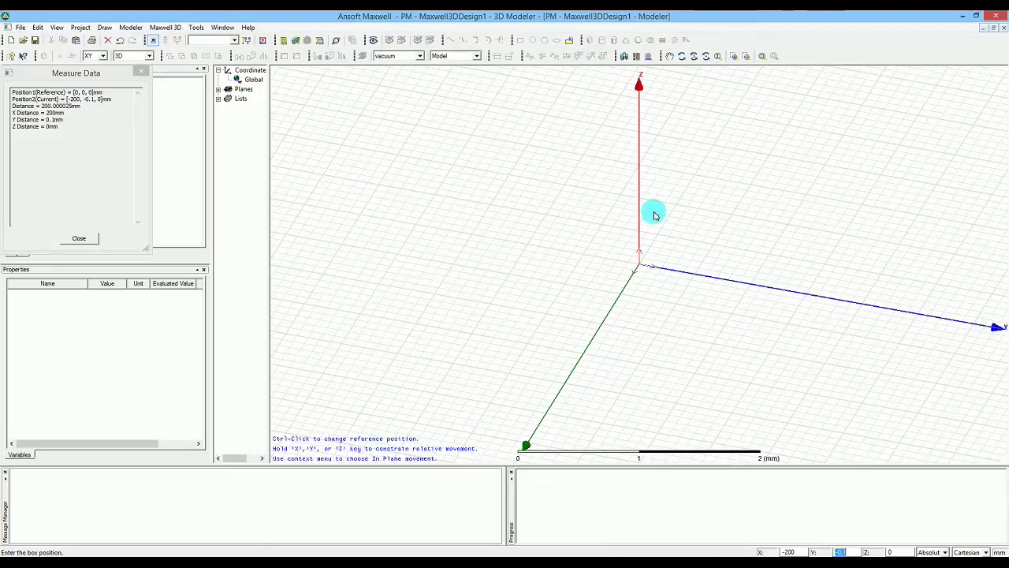
{"action": "type", "text": "-200"}
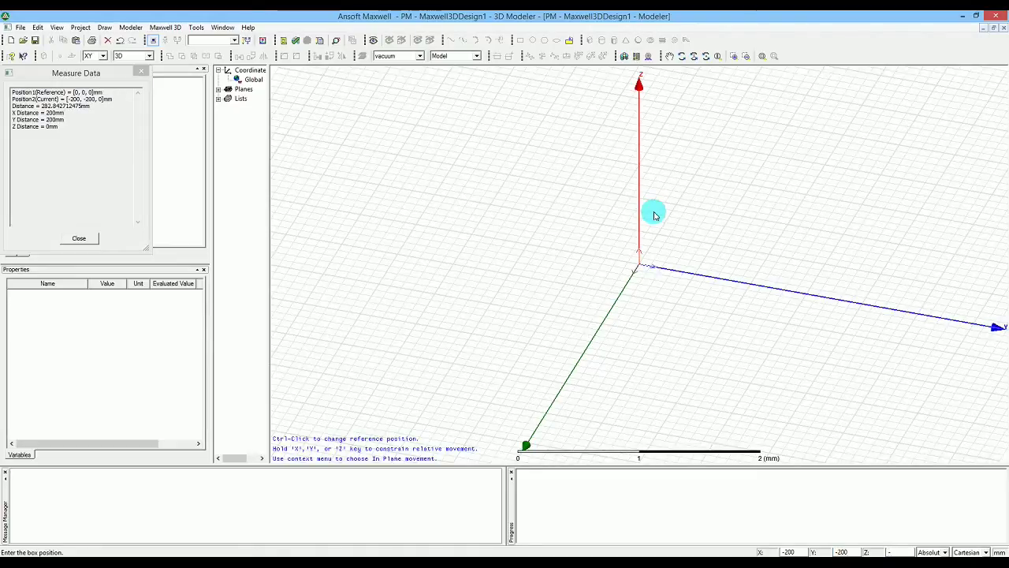
{"action": "type", "text": "200"}
{"action": "key", "text": "Return"}
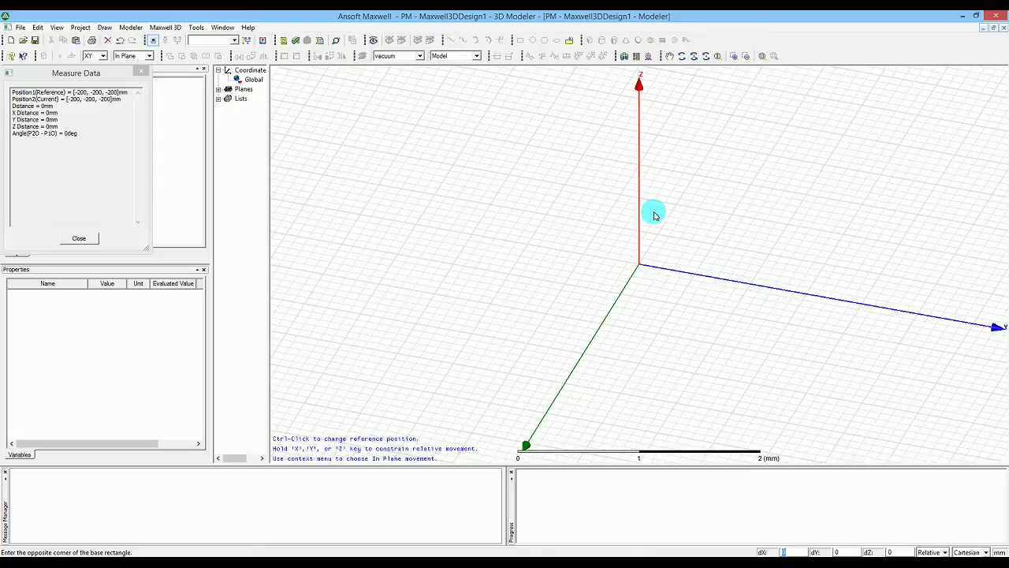
{"action": "type", "text": "400"}
{"action": "key", "text": "Tab"}
{"action": "type", "text": "400"}
{"action": "key", "text": "Tab"}
{"action": "type", "text": "4"}
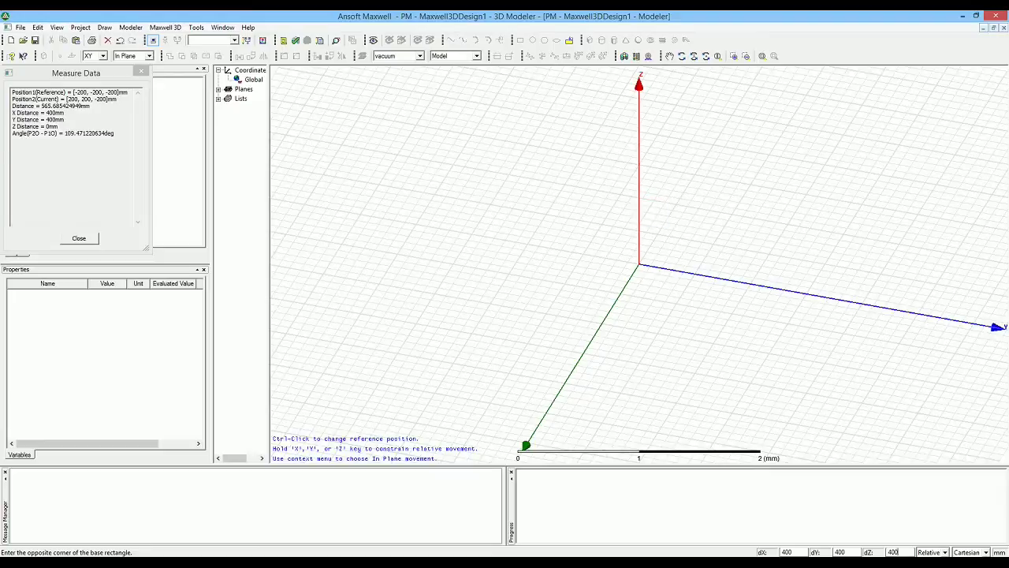
{"action": "type", "text": "00"}
{"action": "key", "text": "Return"}
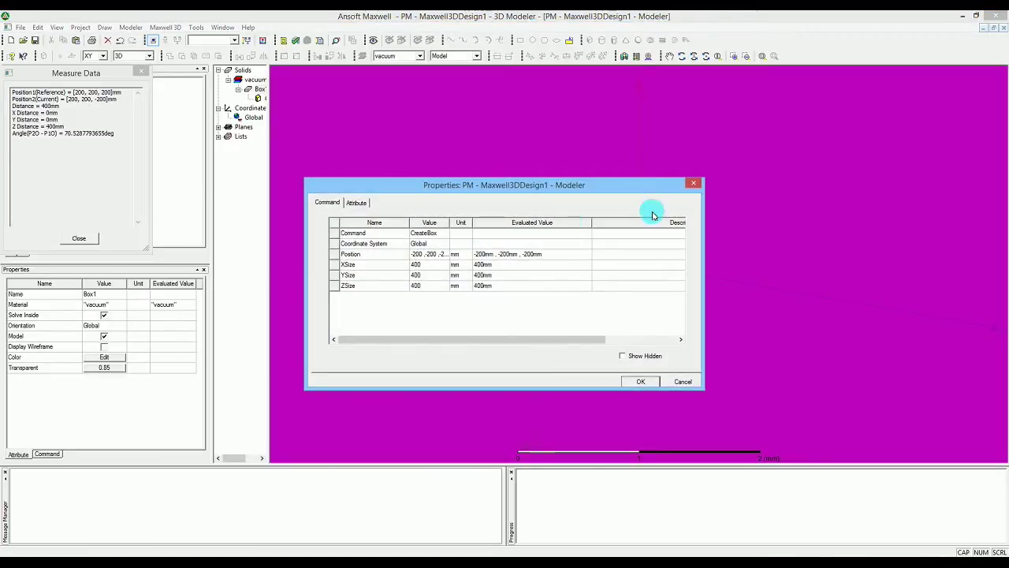
Rename the box to Region and set it to display as wireframe
{"action": "left_click", "coordinate": [356, 203]}
{"action": "left_click", "coordinate": [405, 229]}
{"action": "left_click", "coordinate": [410, 231]}
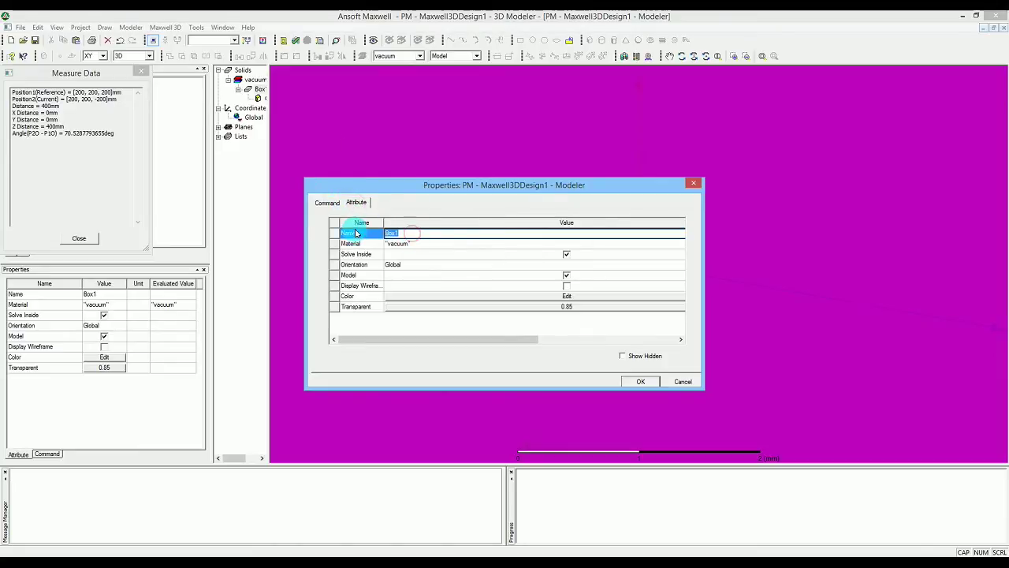
{"action": "type", "text": "Regio"}
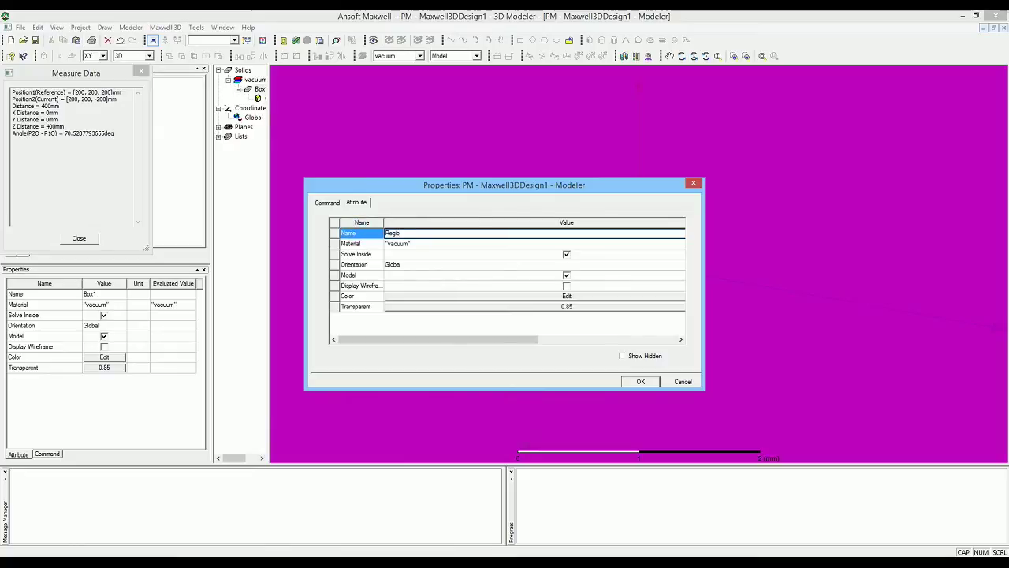
{"action": "left_click", "coordinate": [356, 232]}
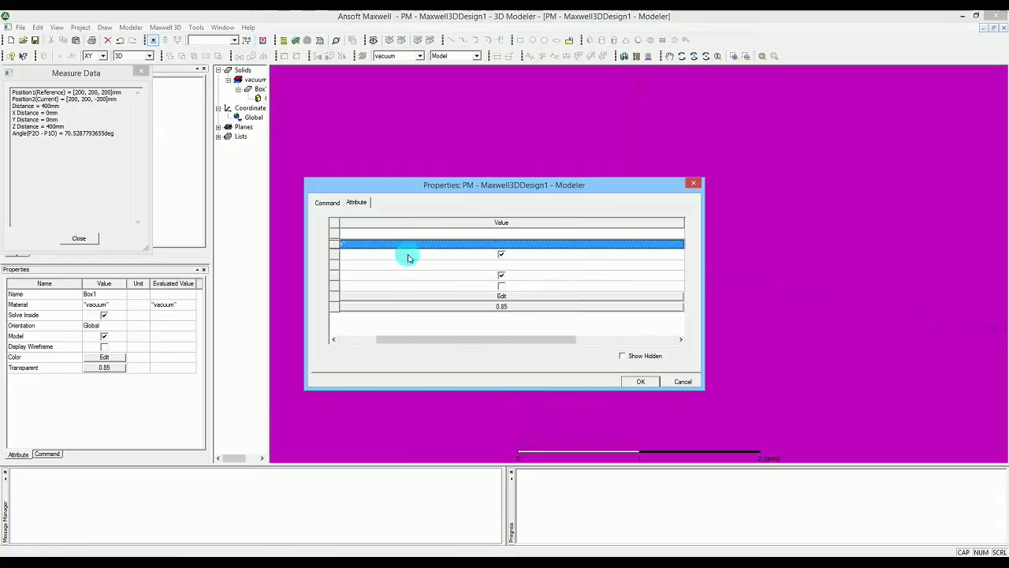
{"action": "left_click", "coordinate": [501, 287]}
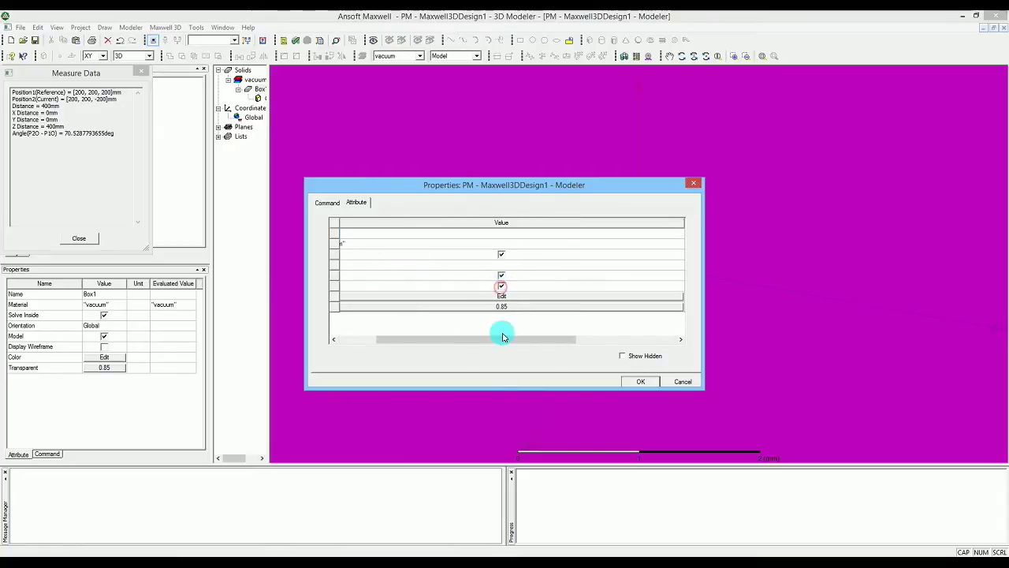
{"action": "left_click_drag", "start_coordinate": [502, 342], "coordinate": [440, 342]}
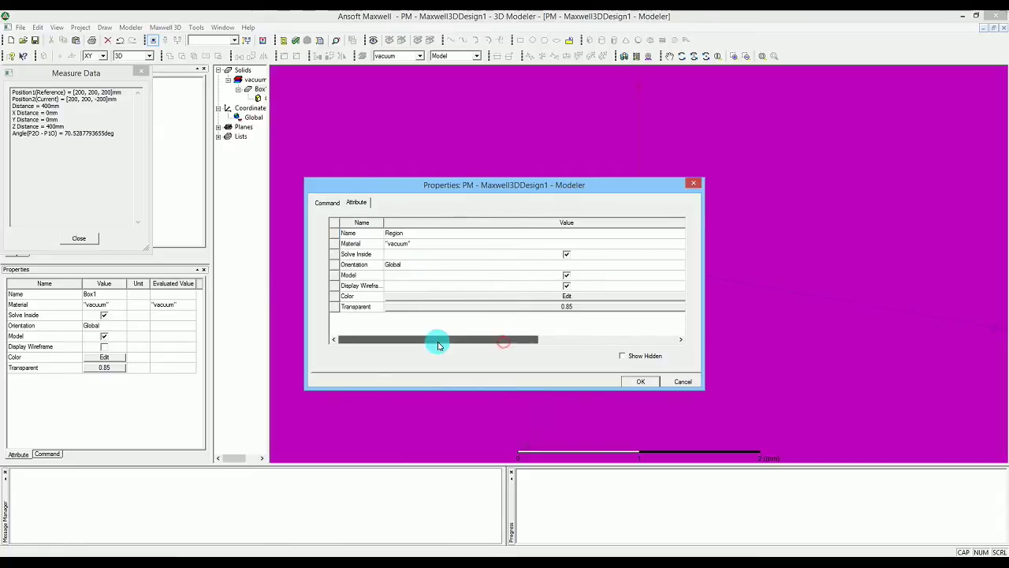
{"action": "left_click", "coordinate": [640, 380]}
{"action": "left_click", "coordinate": [373, 40]}
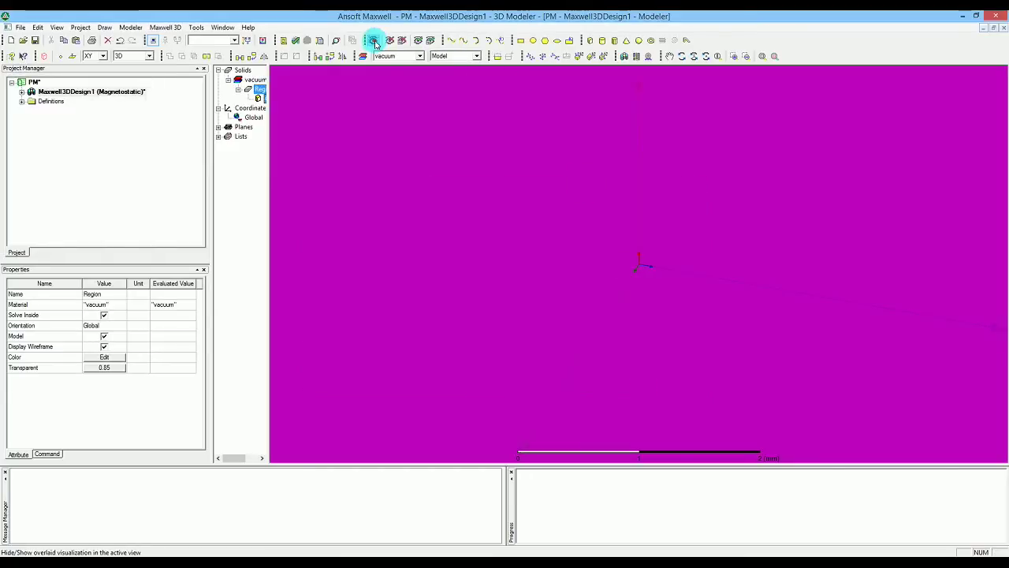
Uncheck Region in Active View Visibility, save with Ctrl+S, and switch to the top view
{"action": "left_click_drag", "start_coordinate": [142, 50], "coordinate": [424, 119]}
{"action": "left_click", "coordinate": [496, 164]}
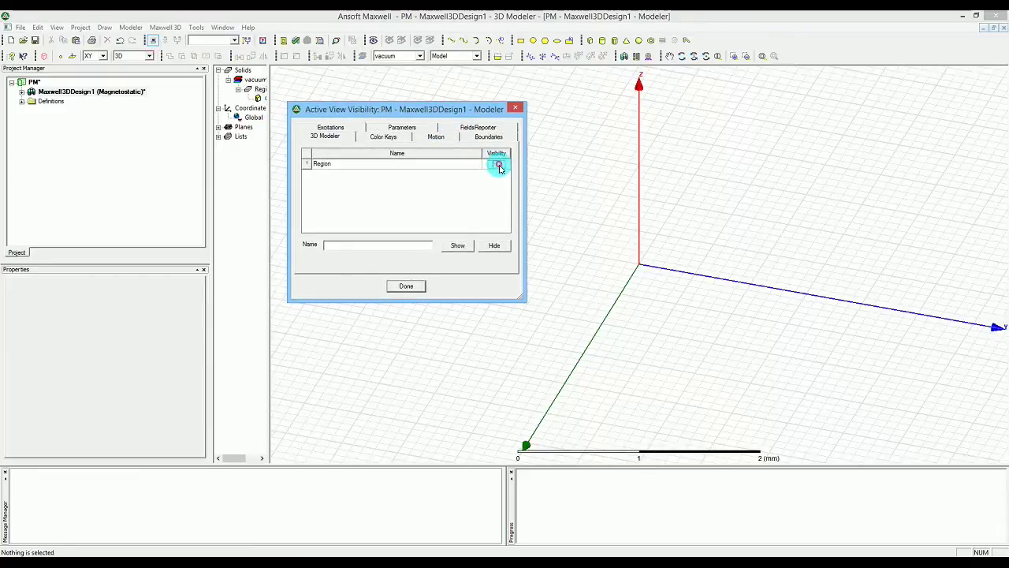
{"action": "left_click", "coordinate": [407, 285]}
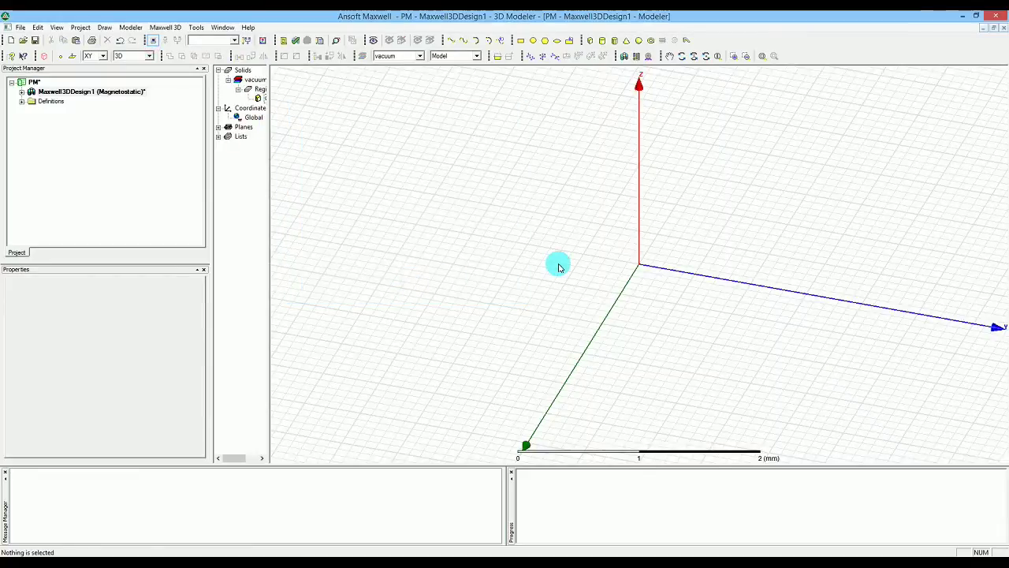
{"action": "key", "text": "ctrl+s"}
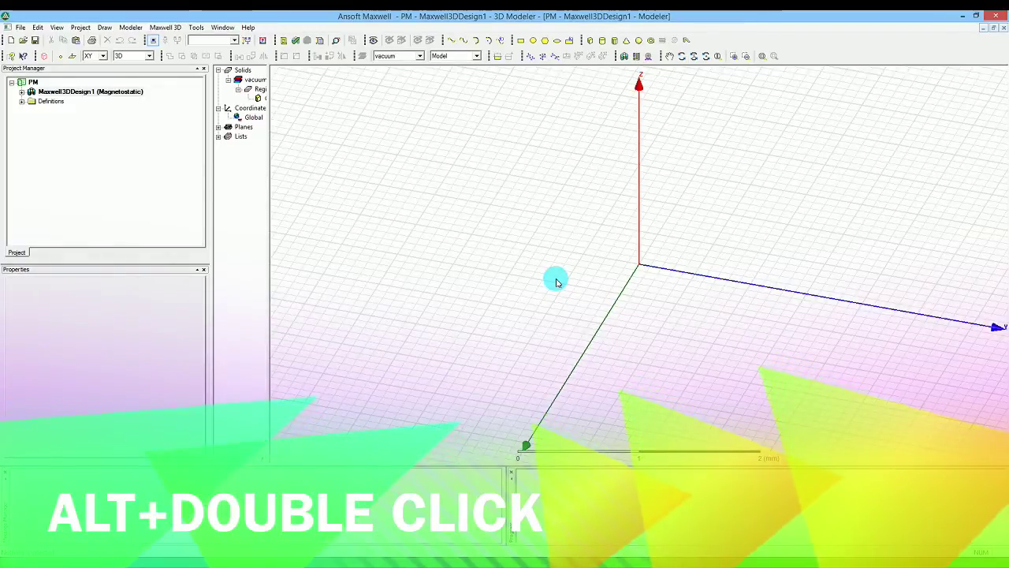
{"action": "double_click", "coordinate": [621, 73], "text": "alt"}
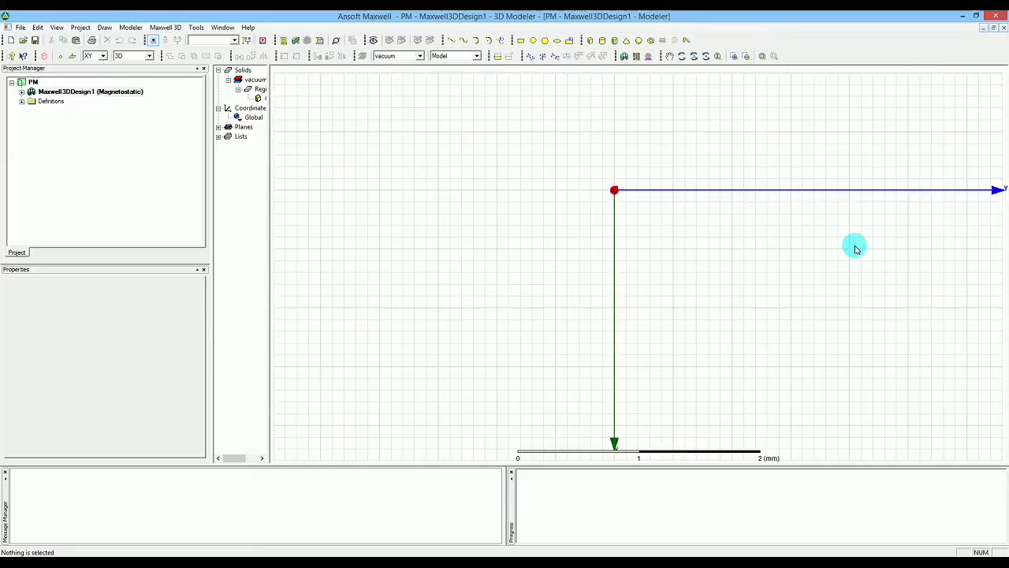
Draw a circle centred at the origin with a 40 mm radius
{"action": "left_click", "coordinate": [533, 43]}
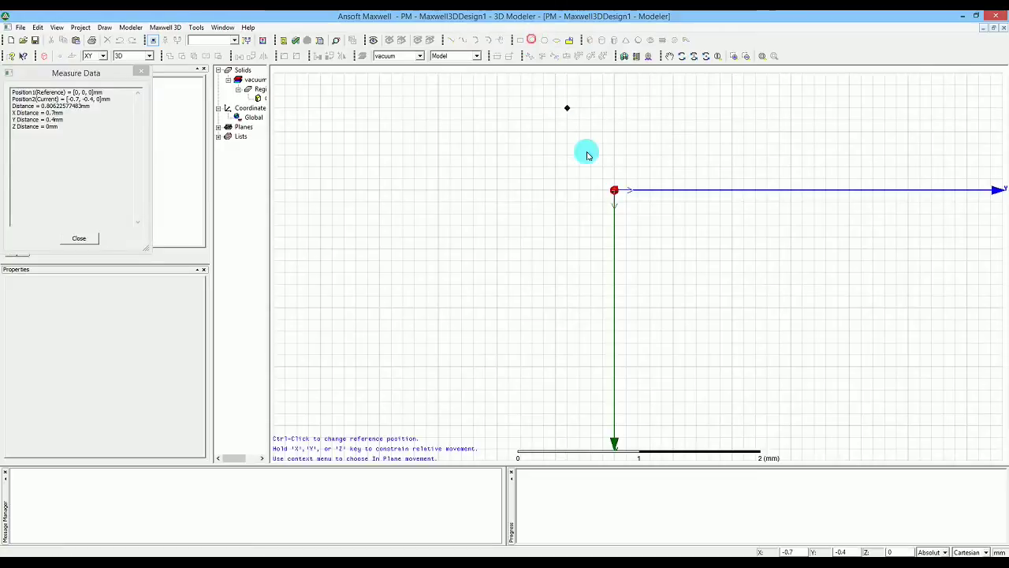
{"action": "left_click", "coordinate": [613, 193]}
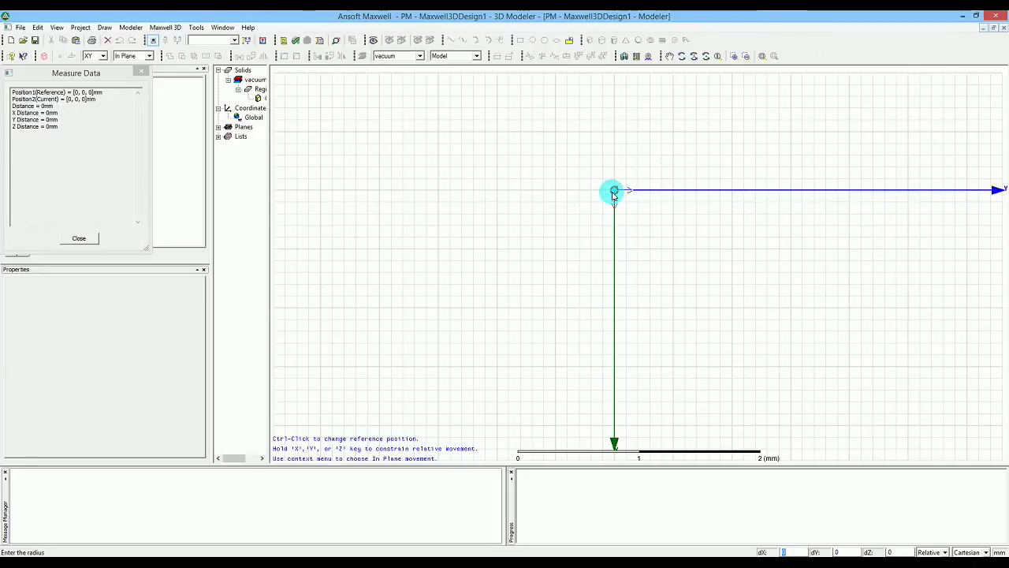
{"action": "type", "text": "40"}
{"action": "key", "text": "Return"}
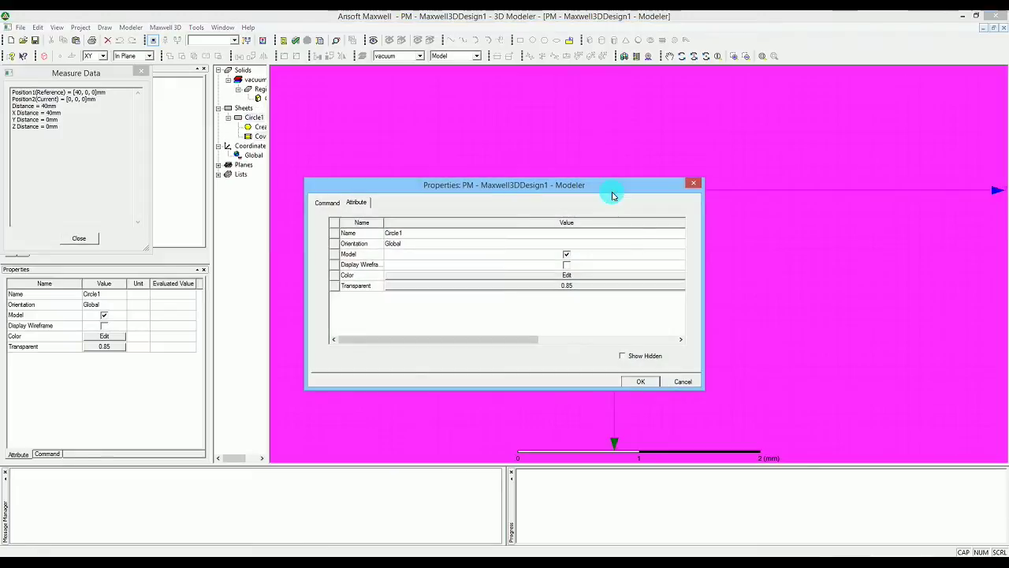
Rename the circle to Ring_Magnet
{"action": "left_click", "coordinate": [417, 232]}
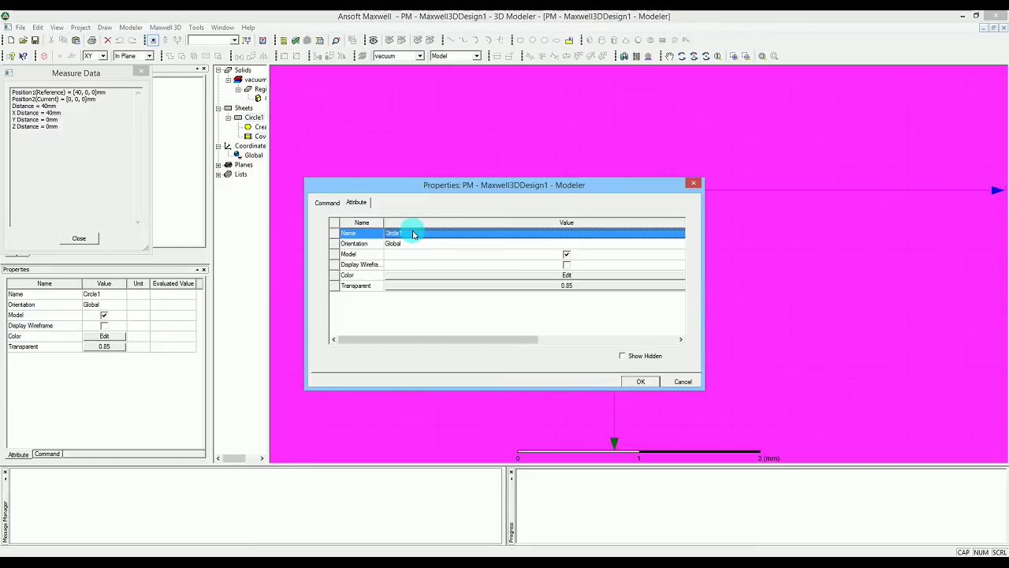
{"action": "left_click", "coordinate": [412, 232]}
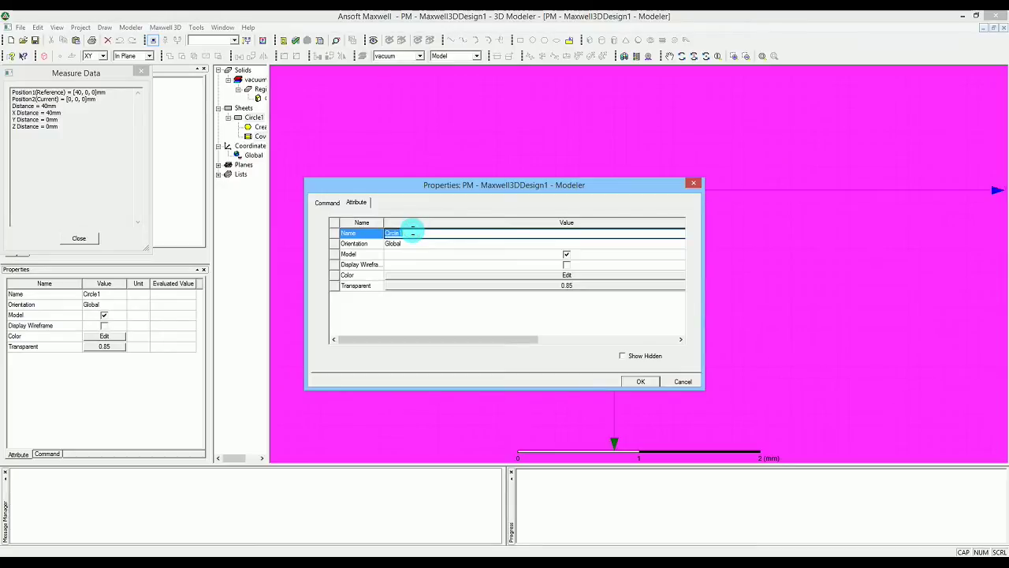
{"action": "type", "text": "Ring"}
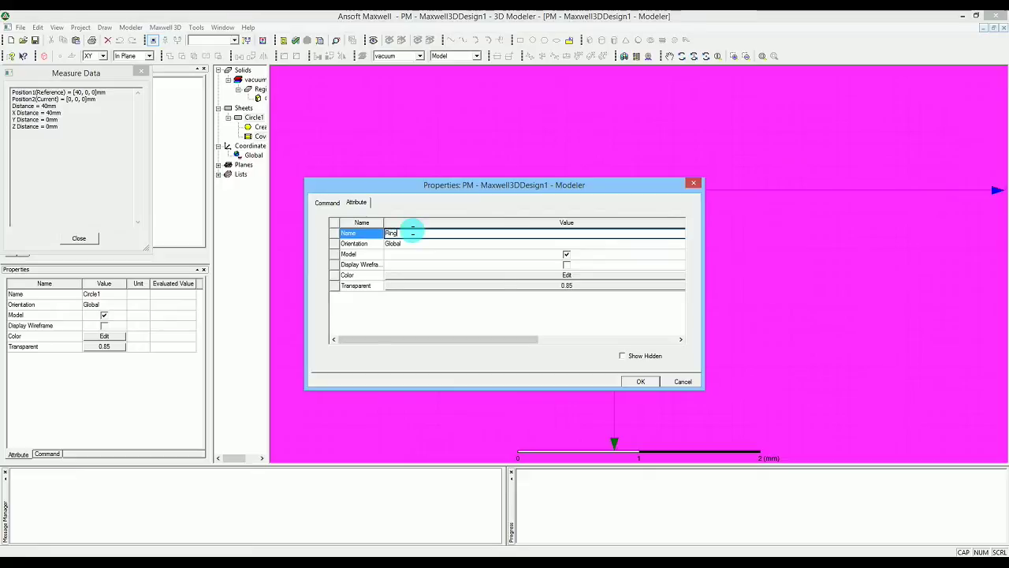
{"action": "key", "text": "Tab"}
{"action": "left_click", "coordinate": [412, 234]}
{"action": "left_click", "coordinate": [403, 339]}
{"action": "left_click_drag", "start_coordinate": [403, 340], "coordinate": [349, 338]}
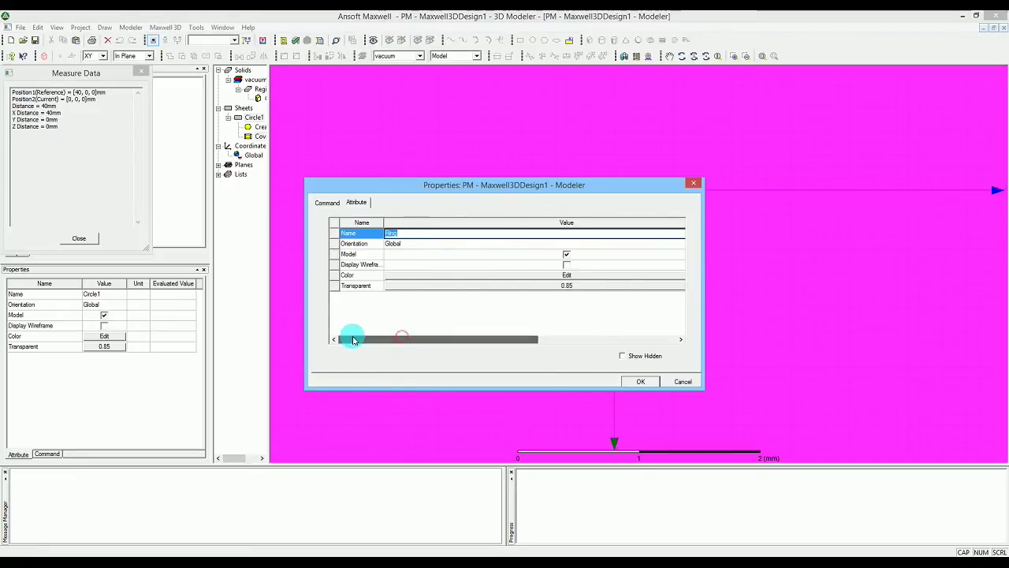
{"action": "left_click", "coordinate": [412, 233]}
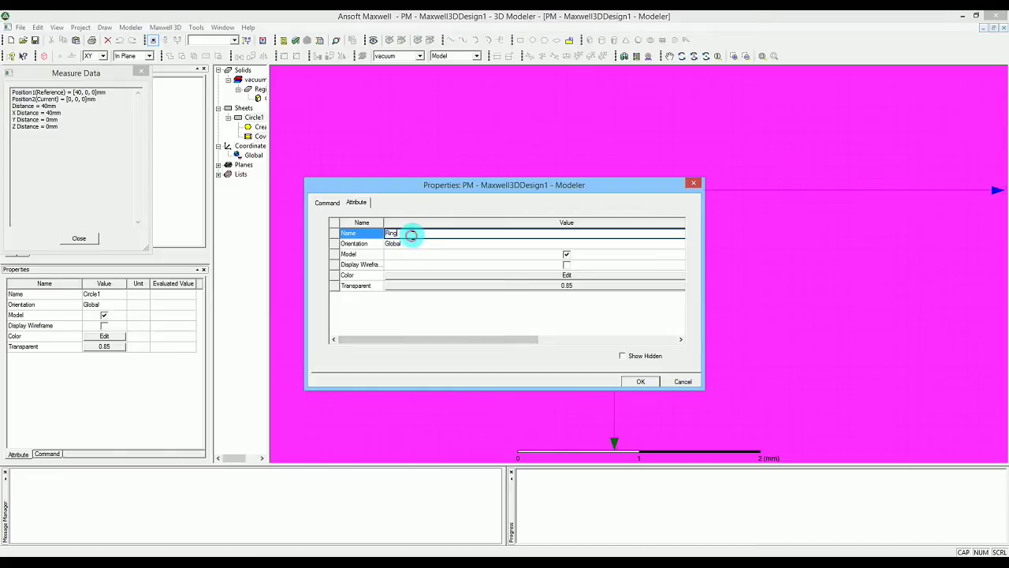
{"action": "type", "text": "_Magnet"}
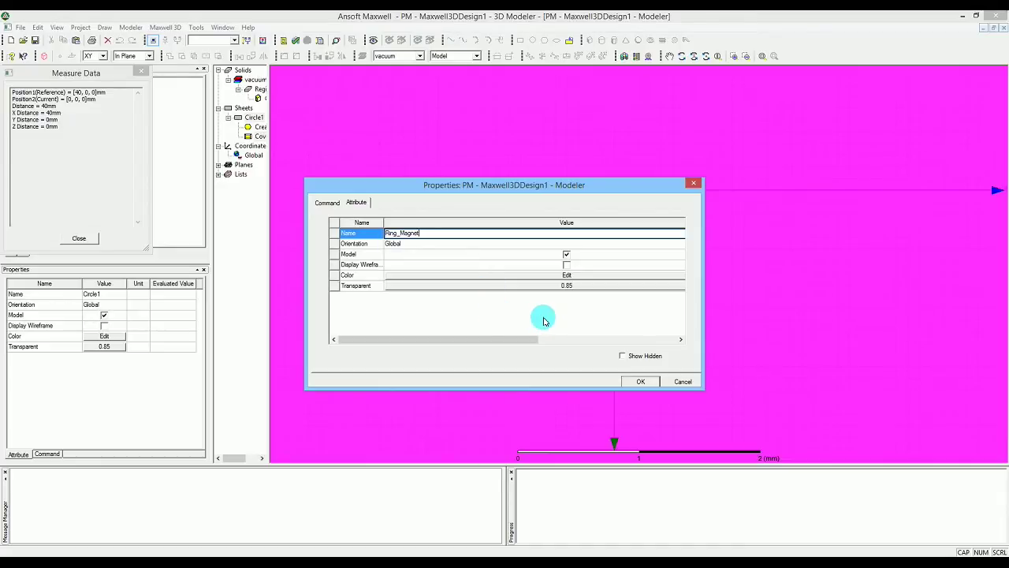
Give Ring_Magnet the dark blue colour (0,64,128) and fit the view to it
{"action": "left_click", "coordinate": [487, 276]}
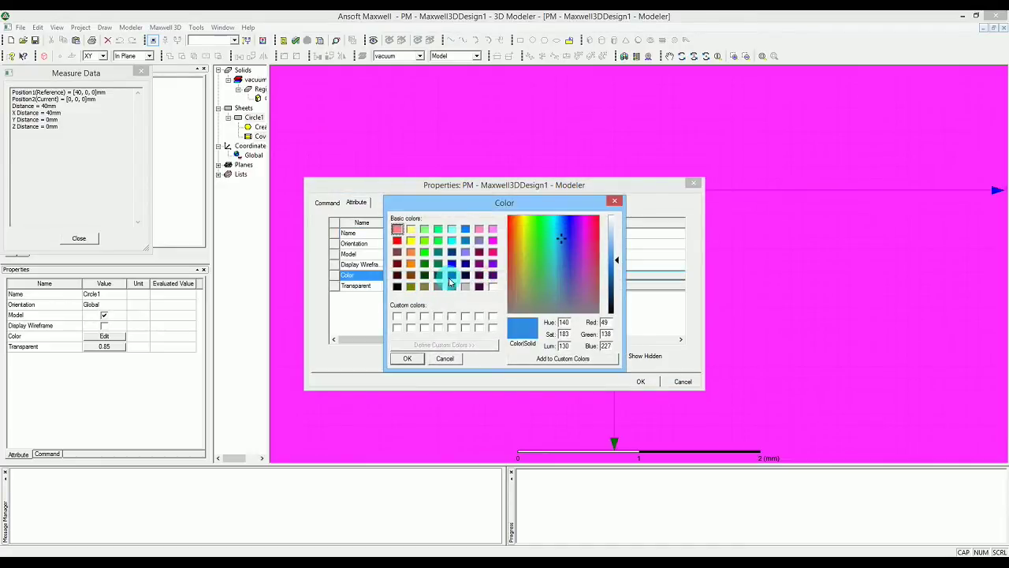
{"action": "left_click", "coordinate": [451, 263]}
{"action": "left_click", "coordinate": [452, 252]}
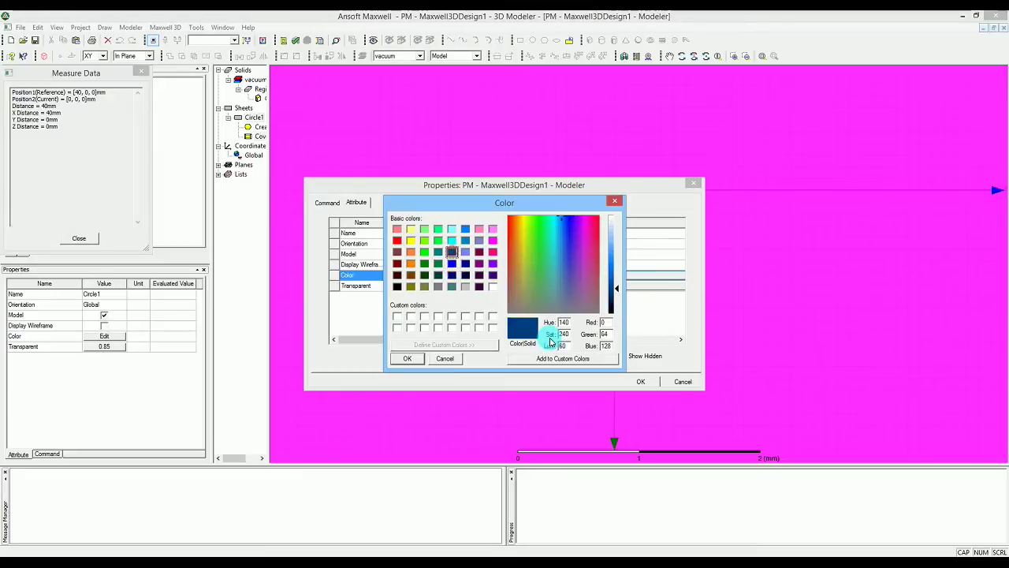
{"action": "left_click", "coordinate": [548, 358]}
{"action": "left_click", "coordinate": [408, 357]}
{"action": "left_click", "coordinate": [646, 383]}
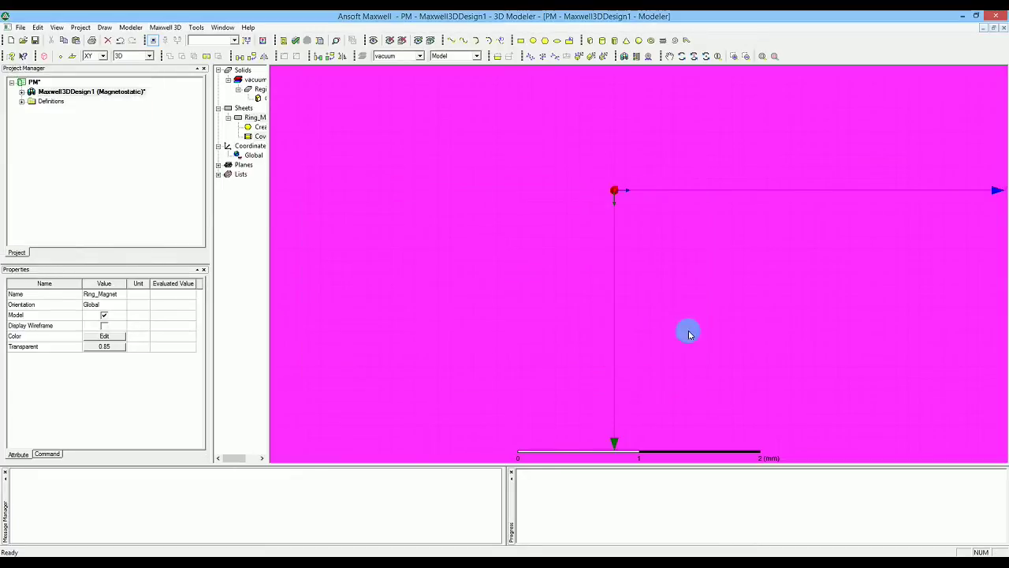
{"action": "left_click", "coordinate": [773, 61]}
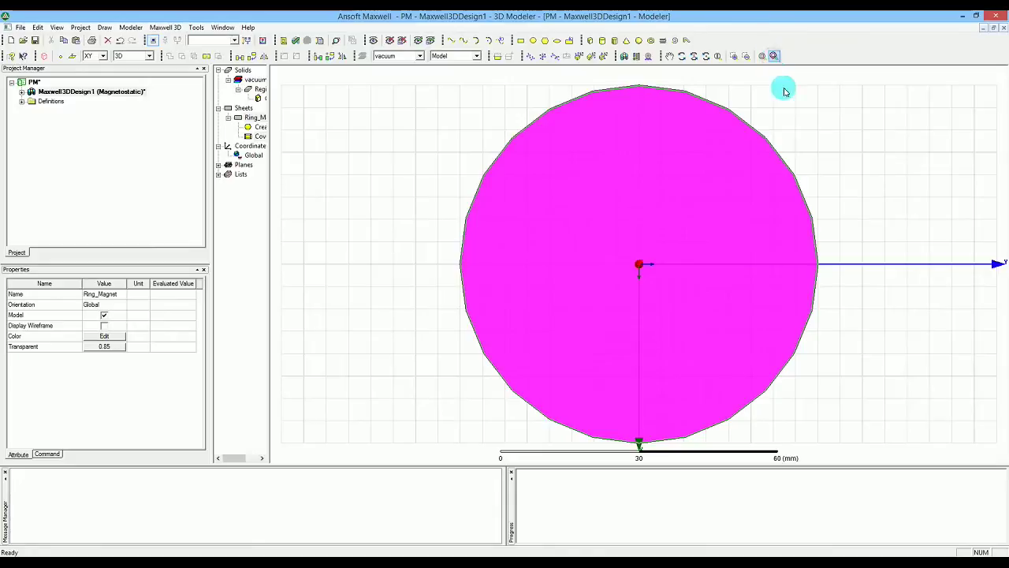
{"action": "left_click", "coordinate": [799, 128]}
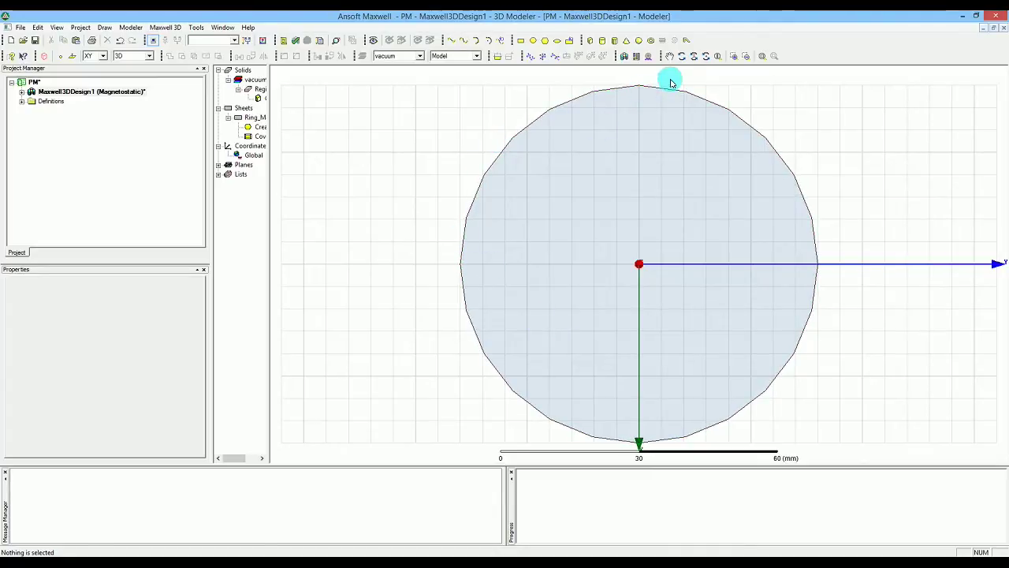
Draw a second circle centred at the origin with a 30 mm radius
{"action": "left_click", "coordinate": [534, 42]}
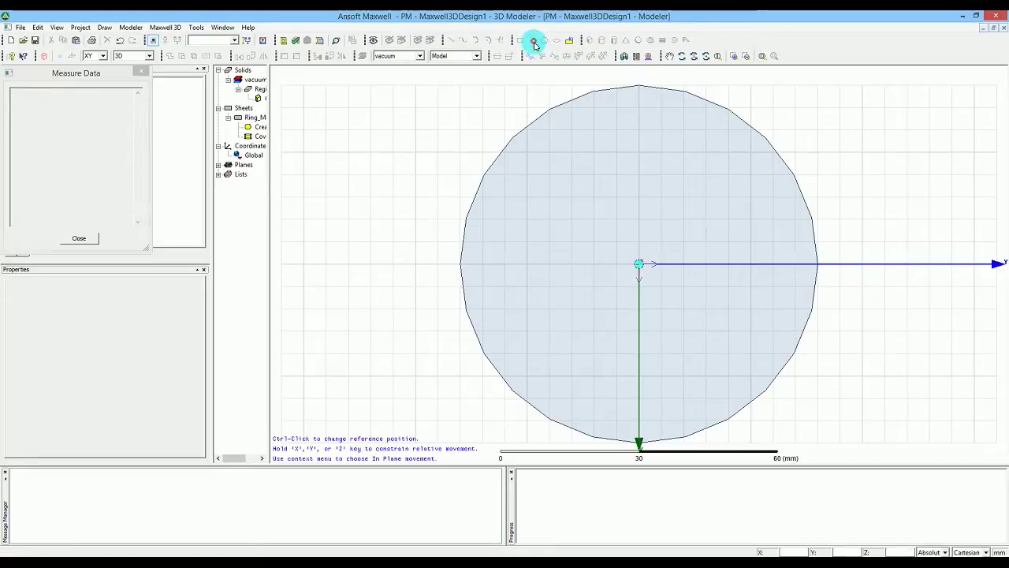
{"action": "left_click", "coordinate": [637, 265]}
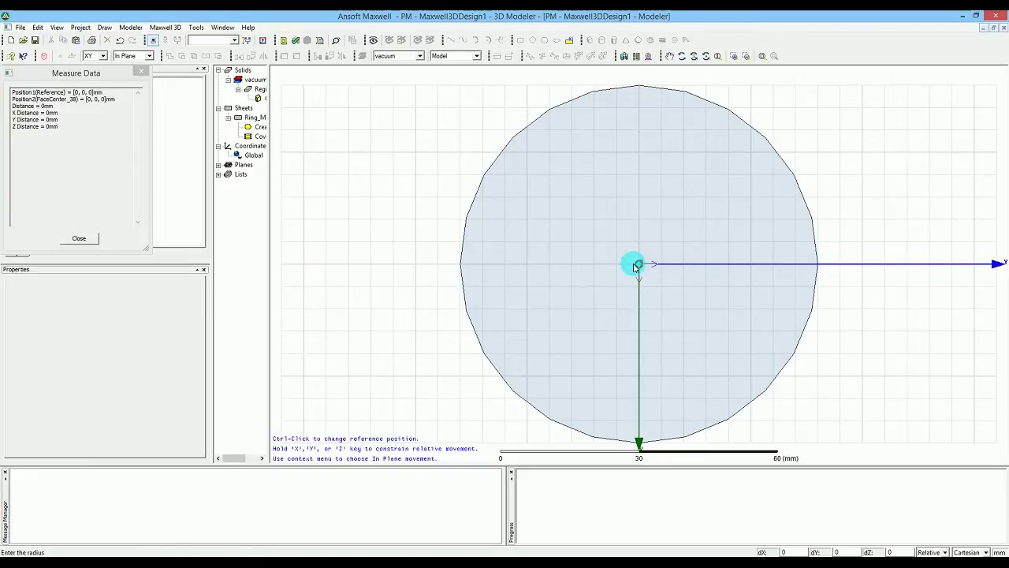
{"action": "type", "text": "30"}
{"action": "key", "text": "Return"}
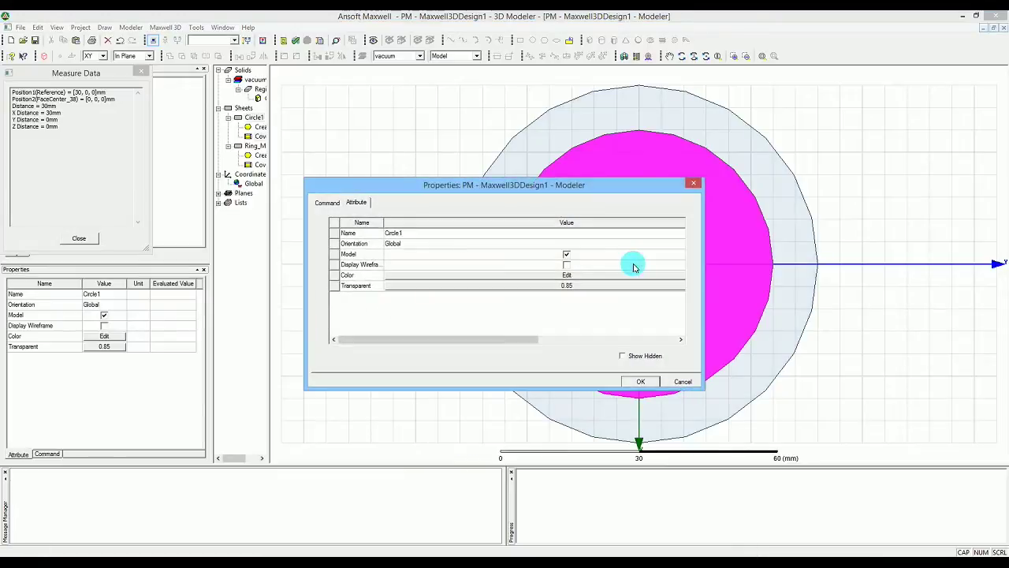
Name the new circle hole and select it in the model tree
{"action": "double_click", "coordinate": [463, 235]}
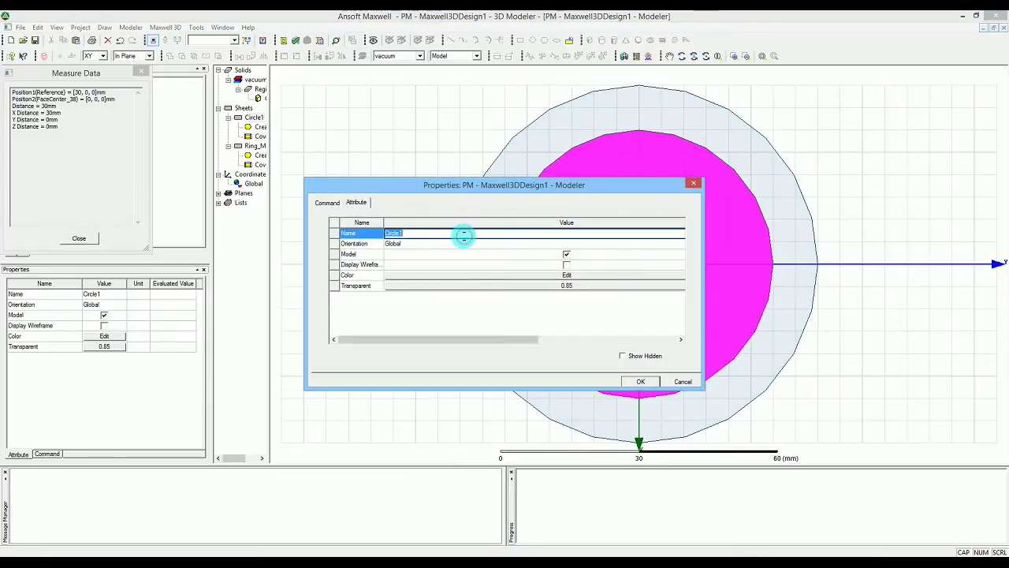
{"action": "type", "text": "hole"}
{"action": "key", "text": "Return"}
{"action": "left_click", "coordinate": [642, 382]}
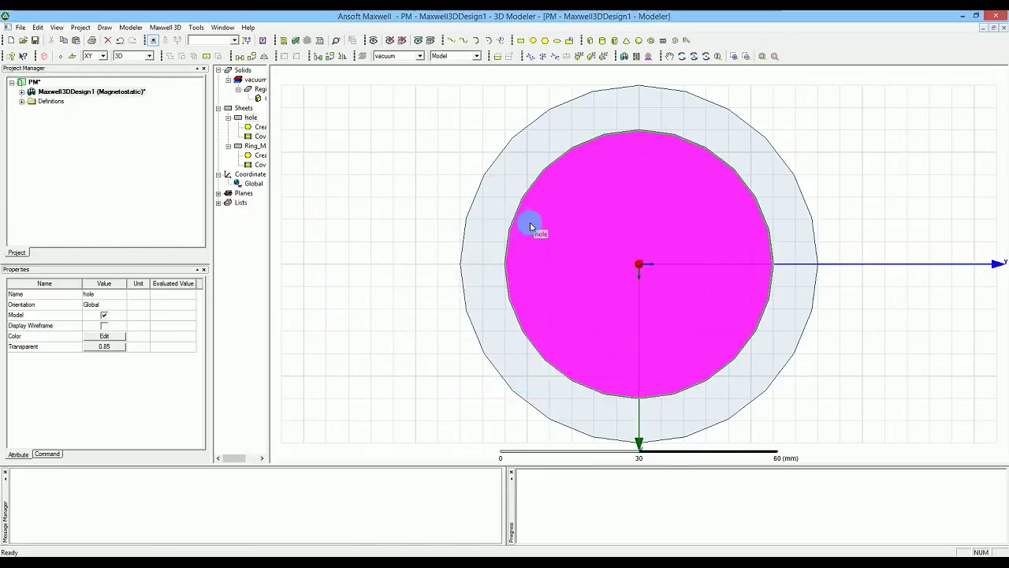
{"action": "left_click_drag", "start_coordinate": [270, 93], "coordinate": [320, 96]}
{"action": "left_click_drag", "start_coordinate": [212, 101], "coordinate": [153, 96]}
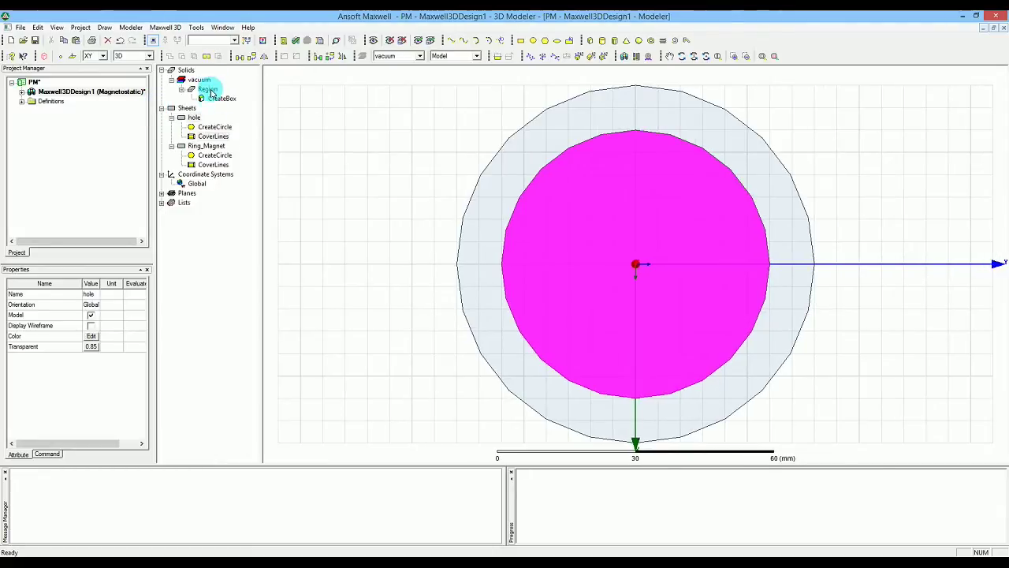
{"action": "left_click", "coordinate": [213, 135]}
Subtract hole from Ring_Magnet, with Ring_Magnet as blank part and hole as tool part
{"action": "left_click", "coordinate": [193, 118], "text": "ctrl"}
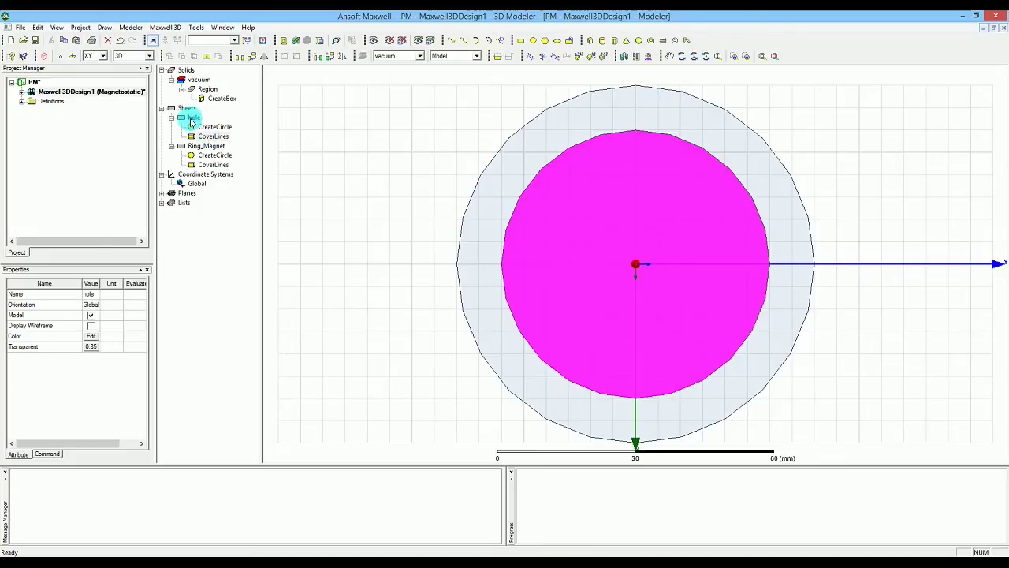
{"action": "left_click", "coordinate": [189, 119]}
{"action": "left_click", "coordinate": [171, 118]}
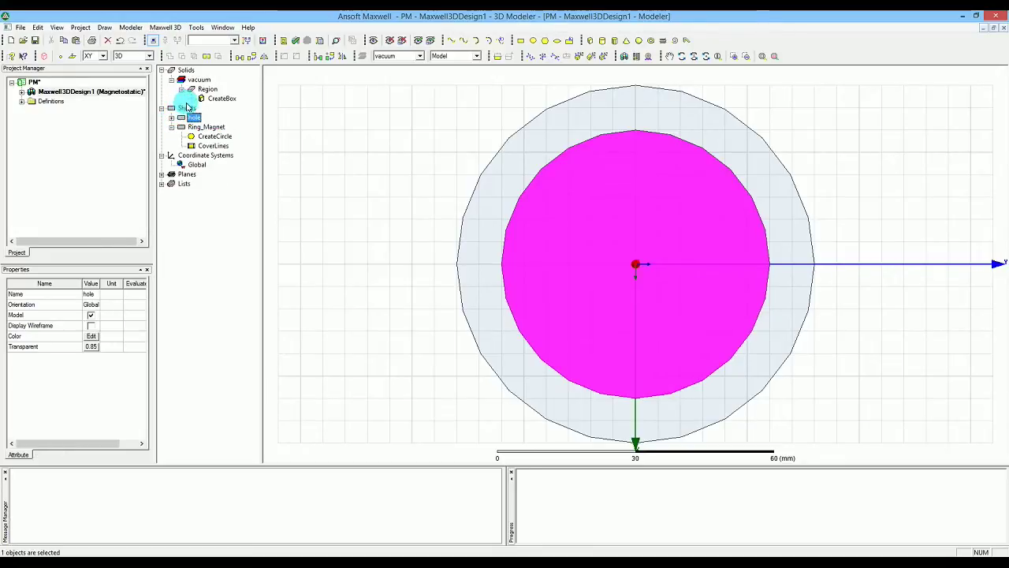
{"action": "left_click", "coordinate": [197, 127], "text": "ctrl"}
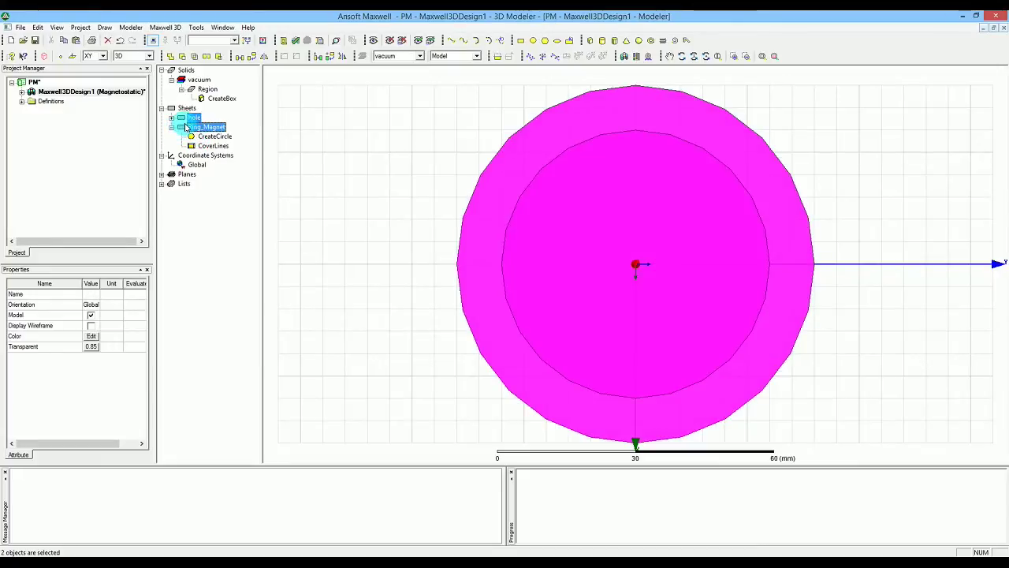
{"action": "left_click", "coordinate": [180, 55]}
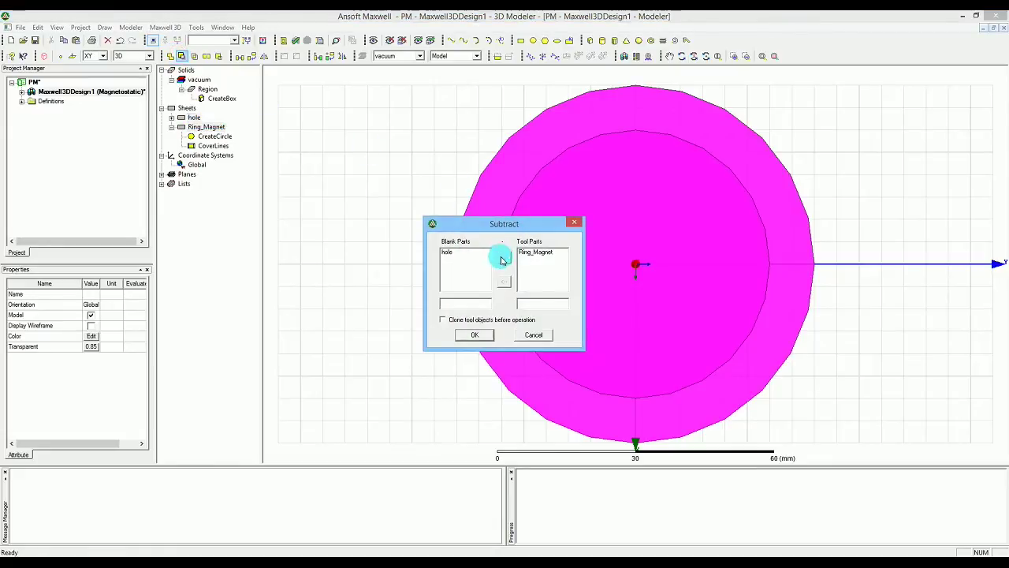
{"action": "left_click", "coordinate": [535, 252]}
{"action": "left_click", "coordinate": [506, 277]}
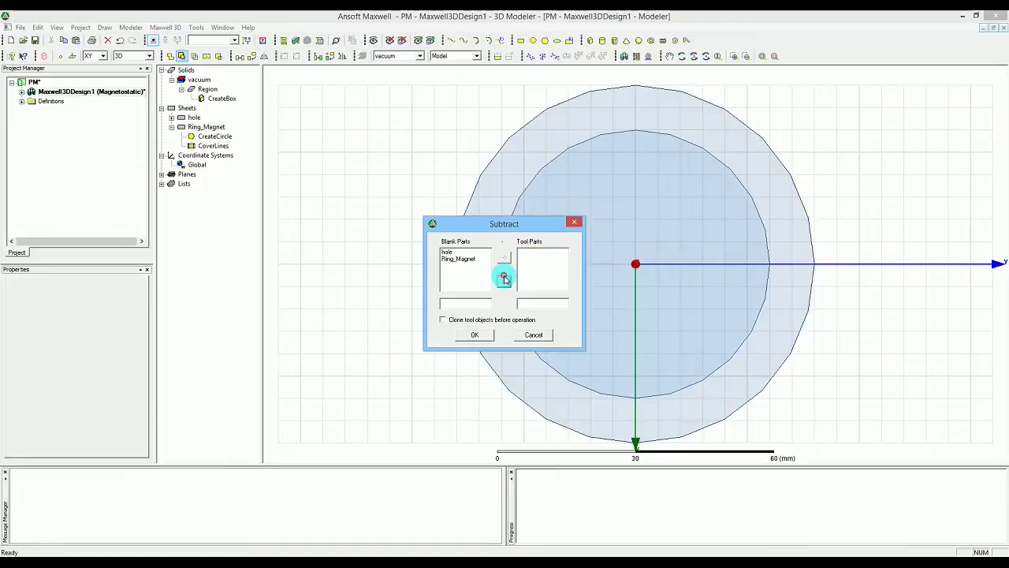
{"action": "left_click", "coordinate": [456, 251]}
{"action": "left_click", "coordinate": [503, 256]}
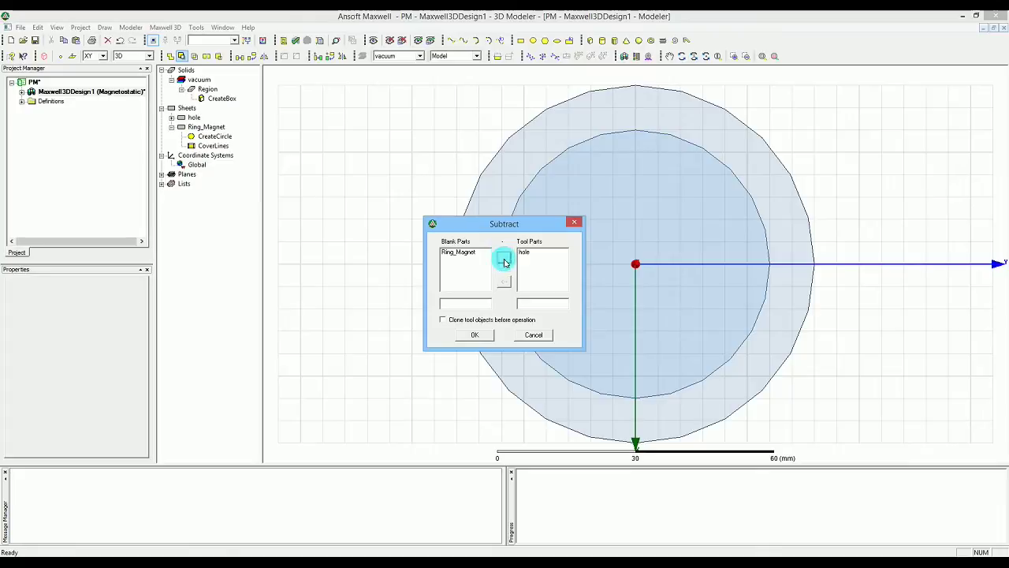
{"action": "left_click", "coordinate": [474, 337]}
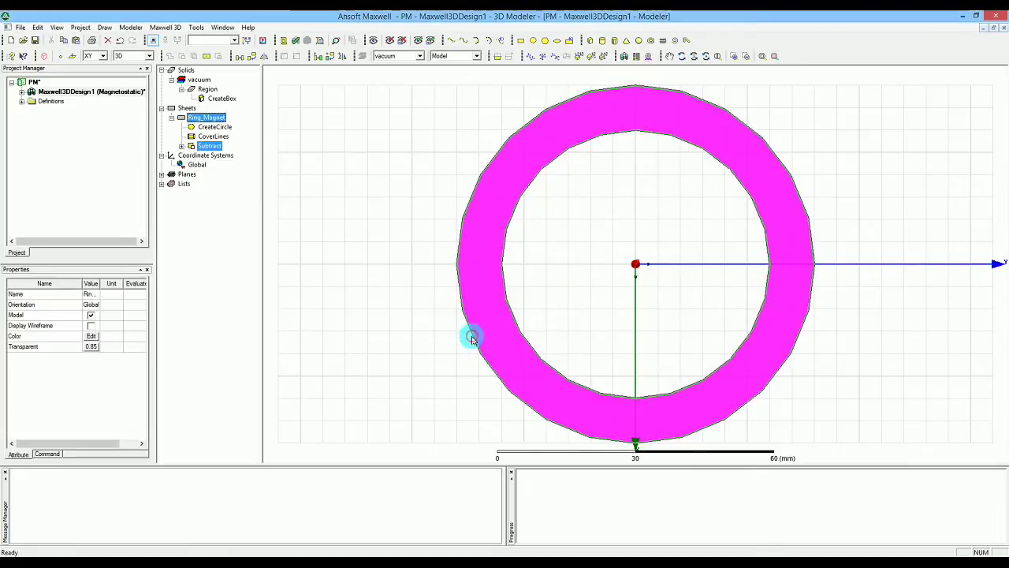
{"action": "left_click", "coordinate": [428, 322]}
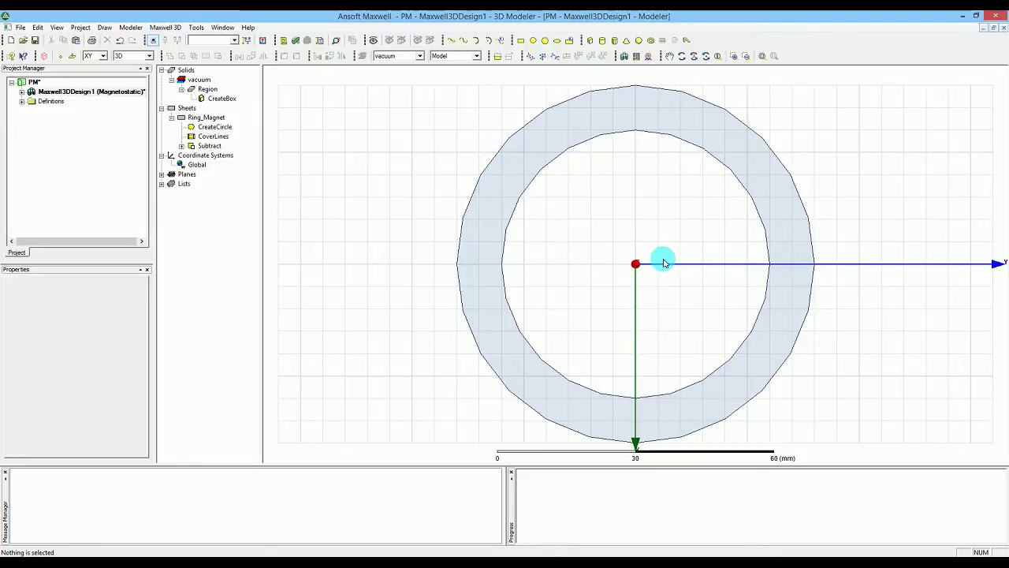
Split Ring_Magnet on the YZ plane keeping both fragments, creating Ring_Magnet_Split1
{"action": "left_click", "coordinate": [553, 135]}
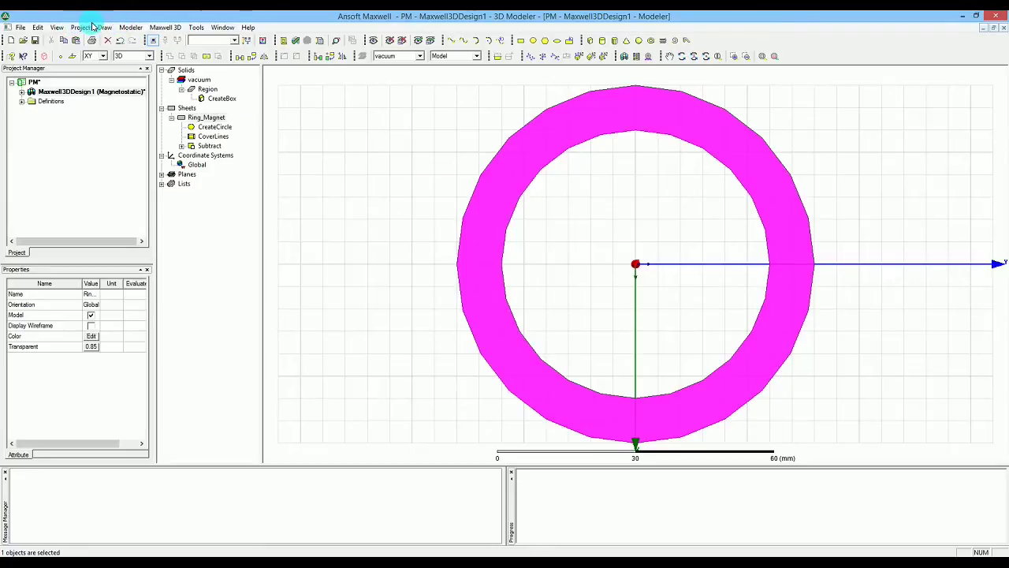
{"action": "left_click", "coordinate": [130, 27]}
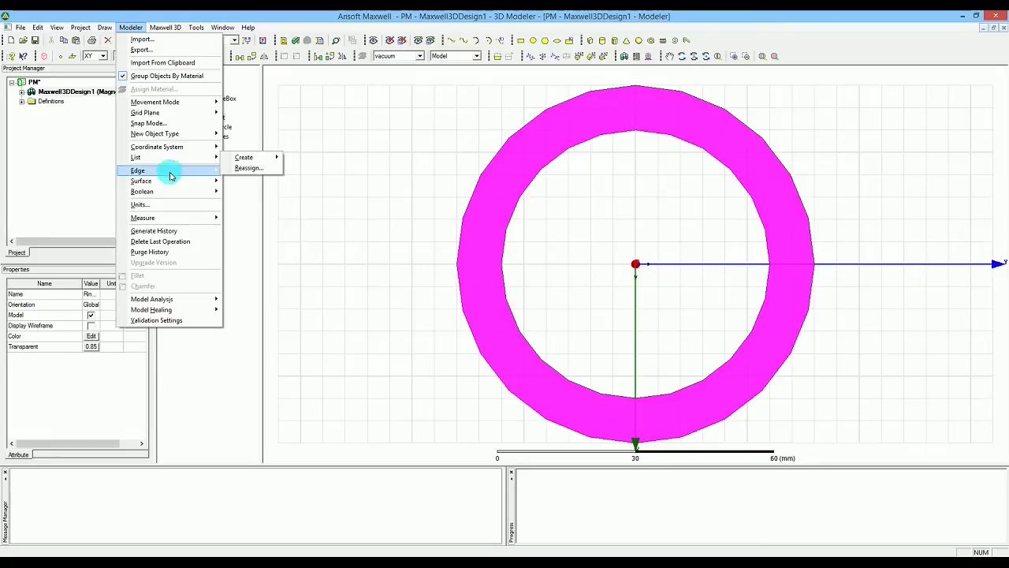
{"action": "mouse_move", "coordinate": [174, 192]}
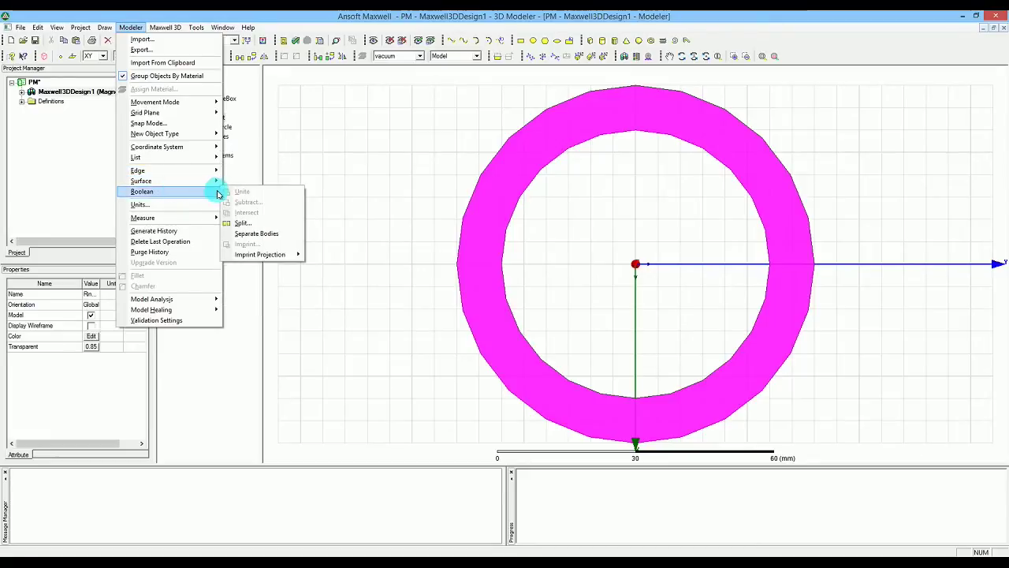
{"action": "left_click", "coordinate": [246, 224]}
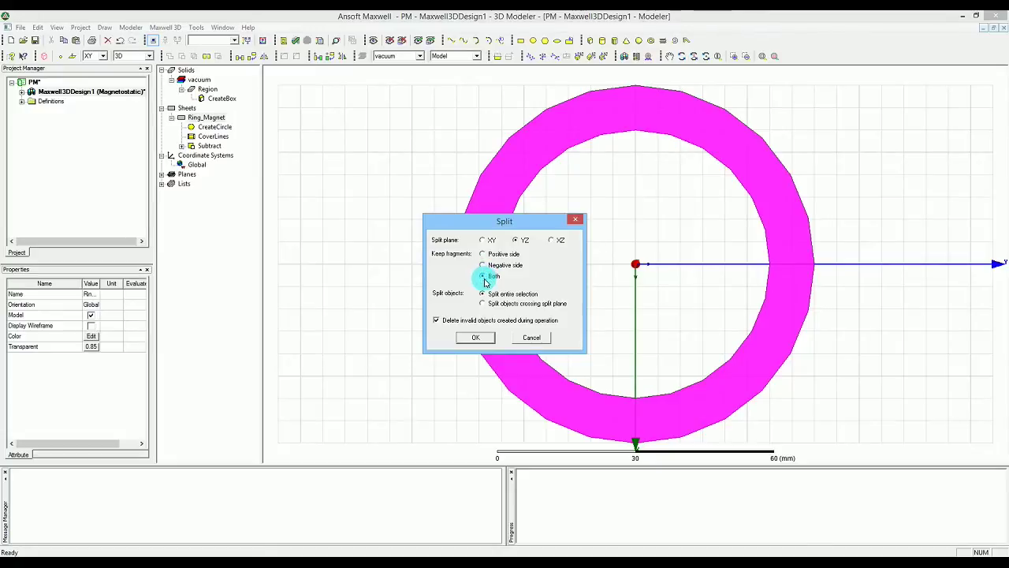
{"action": "left_click", "coordinate": [478, 338]}
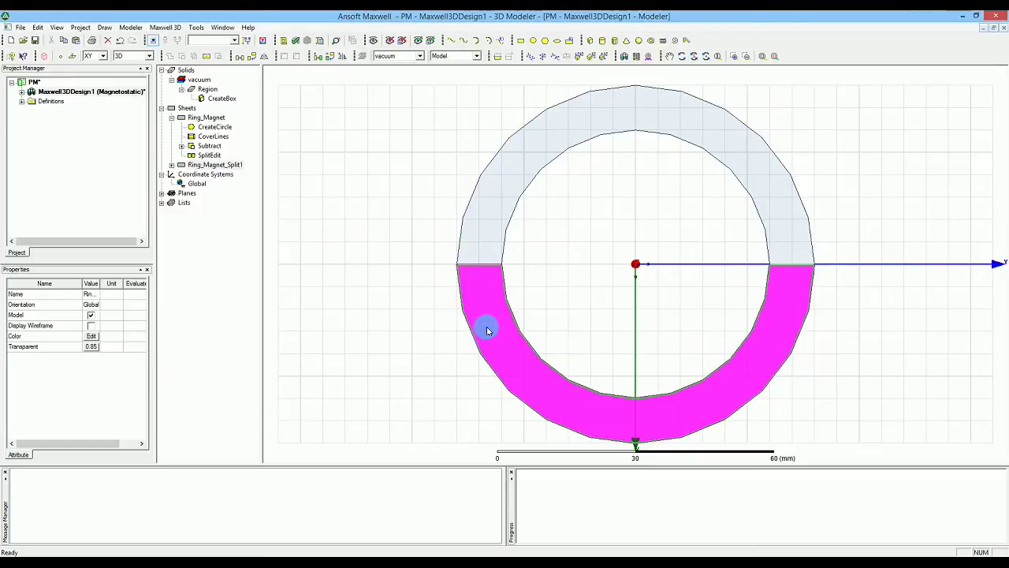
{"action": "left_click", "coordinate": [580, 266]}
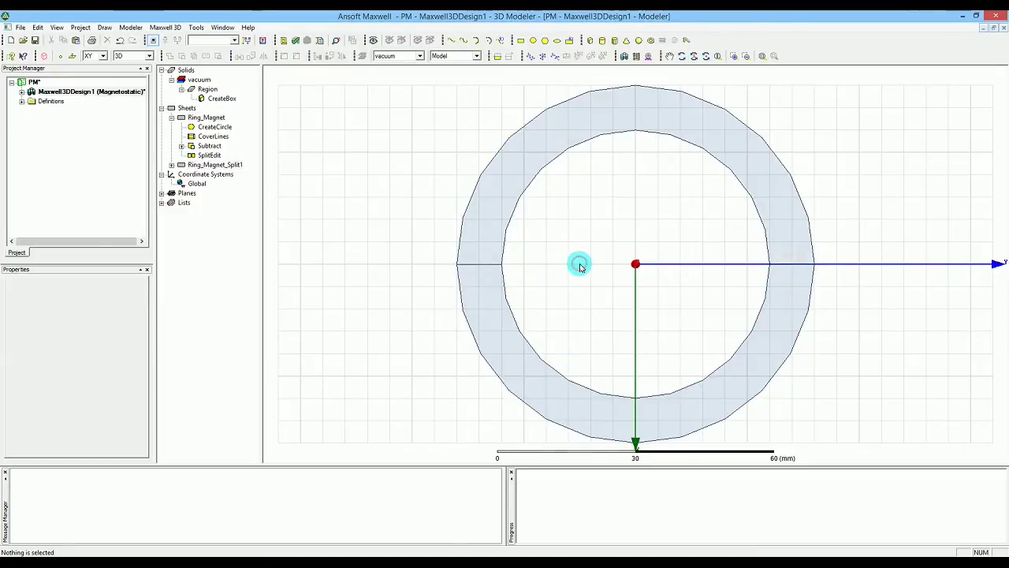
Select Ring_Magnet and Ring_Magnet_Split1 and split them on the XZ plane, keeping both fragments
{"action": "left_click", "coordinate": [483, 238]}
{"action": "left_click", "coordinate": [481, 298]}
{"action": "left_click", "coordinate": [481, 242]}
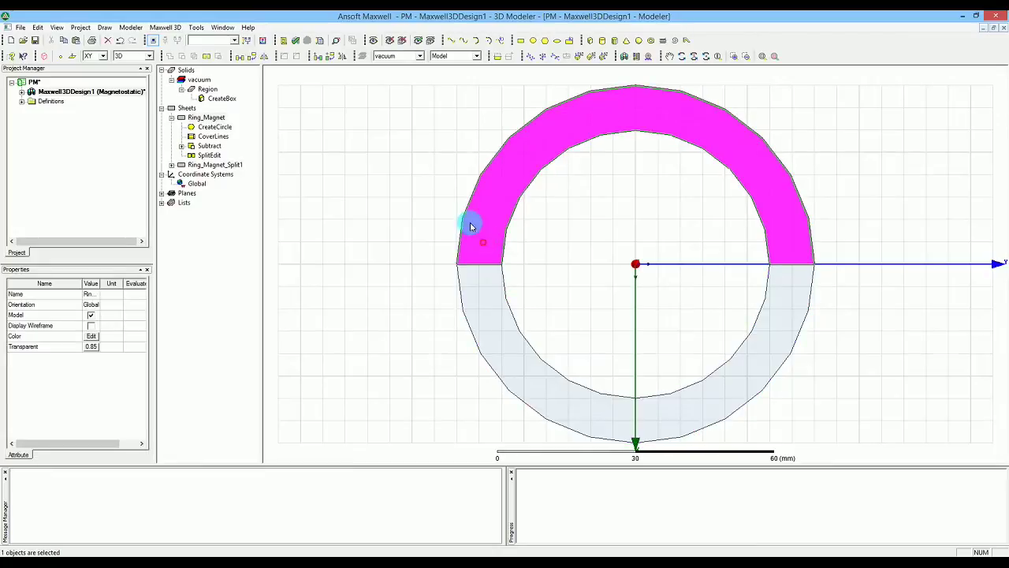
{"action": "left_click_drag", "start_coordinate": [389, 89], "coordinate": [815, 439]}
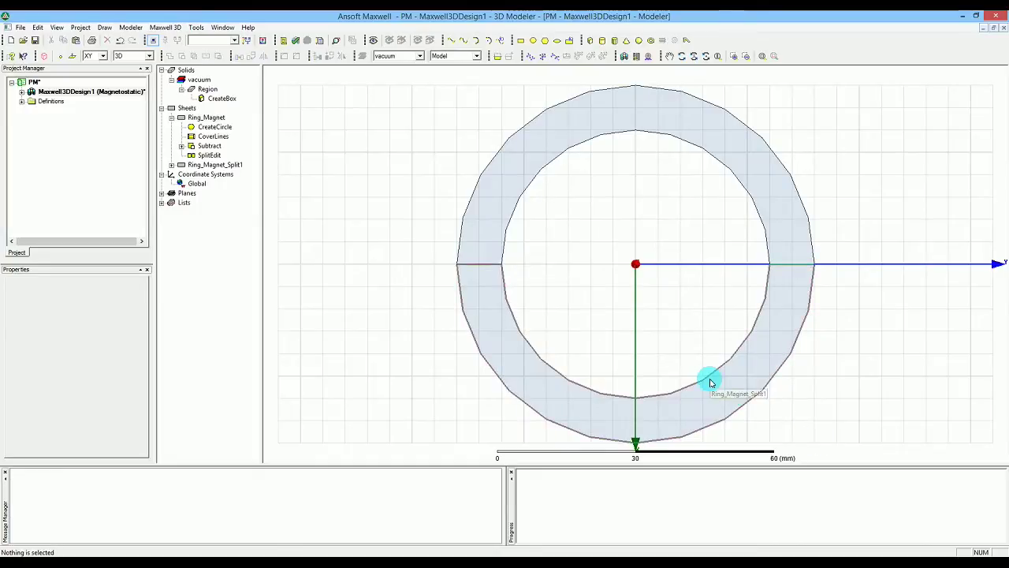
{"action": "left_click", "coordinate": [194, 164]}
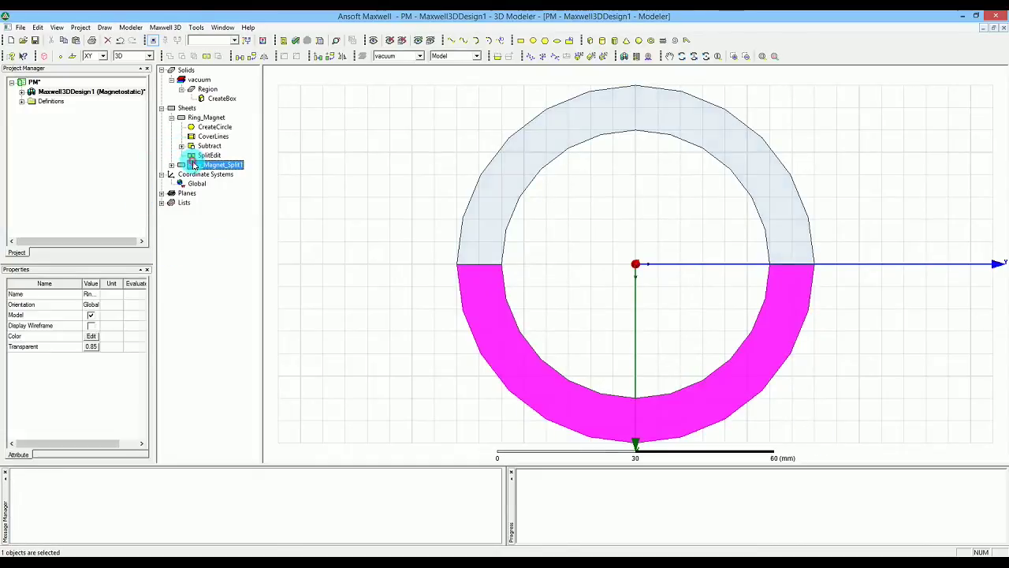
{"action": "left_click", "coordinate": [192, 119], "text": "ctrl"}
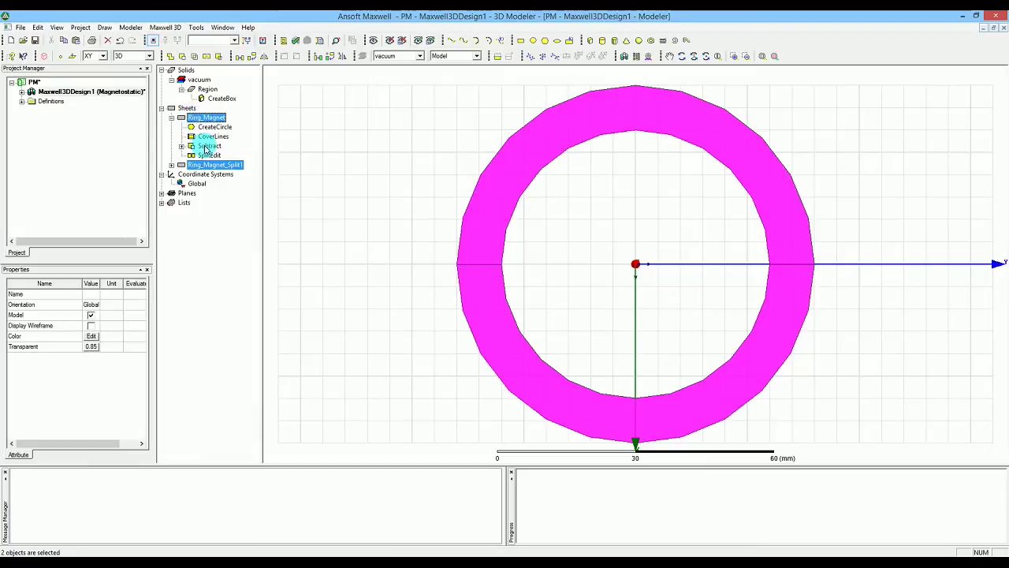
{"action": "left_click", "coordinate": [131, 28]}
{"action": "mouse_move", "coordinate": [153, 193]}
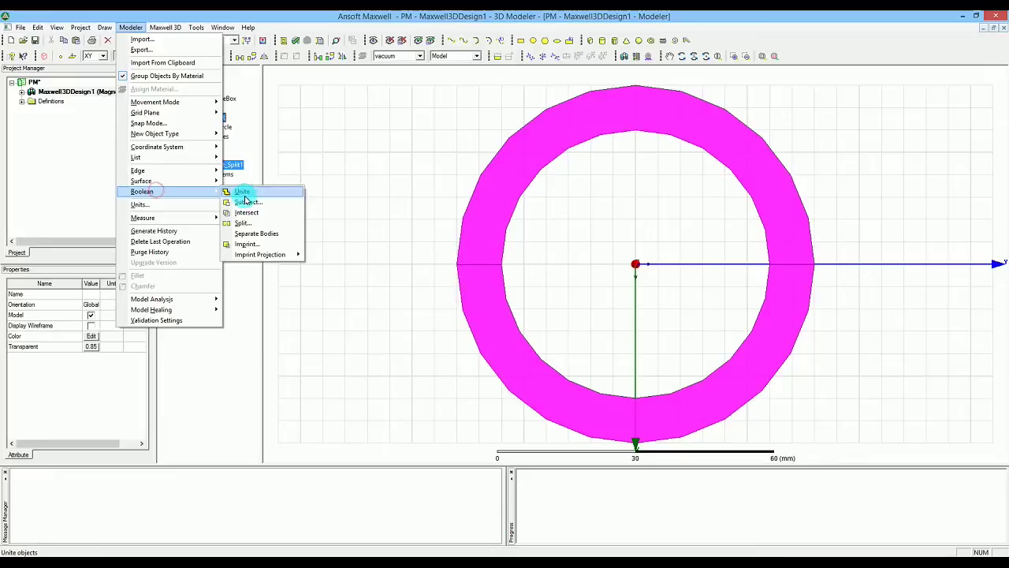
{"action": "left_click", "coordinate": [251, 222]}
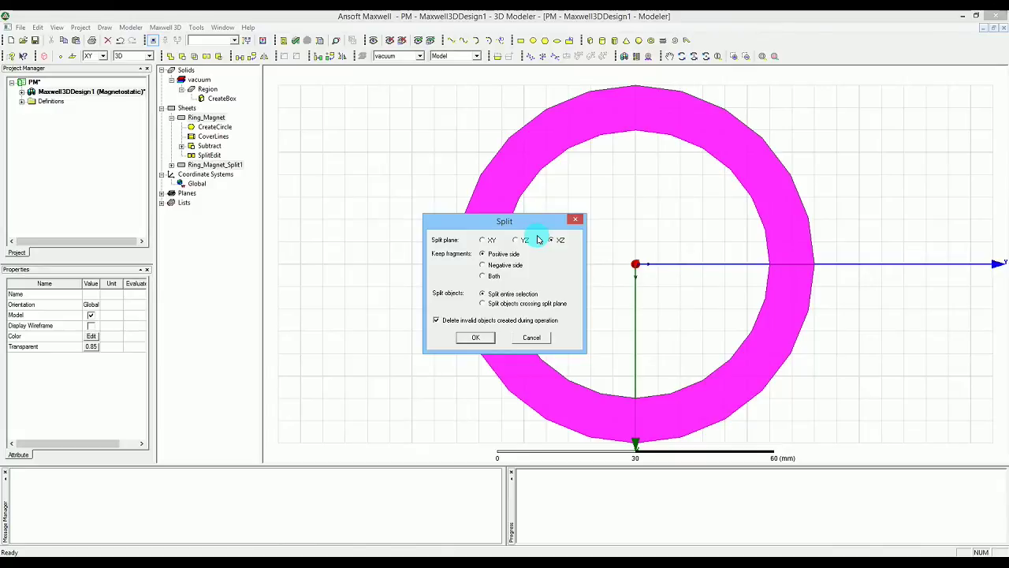
{"action": "left_click", "coordinate": [482, 275]}
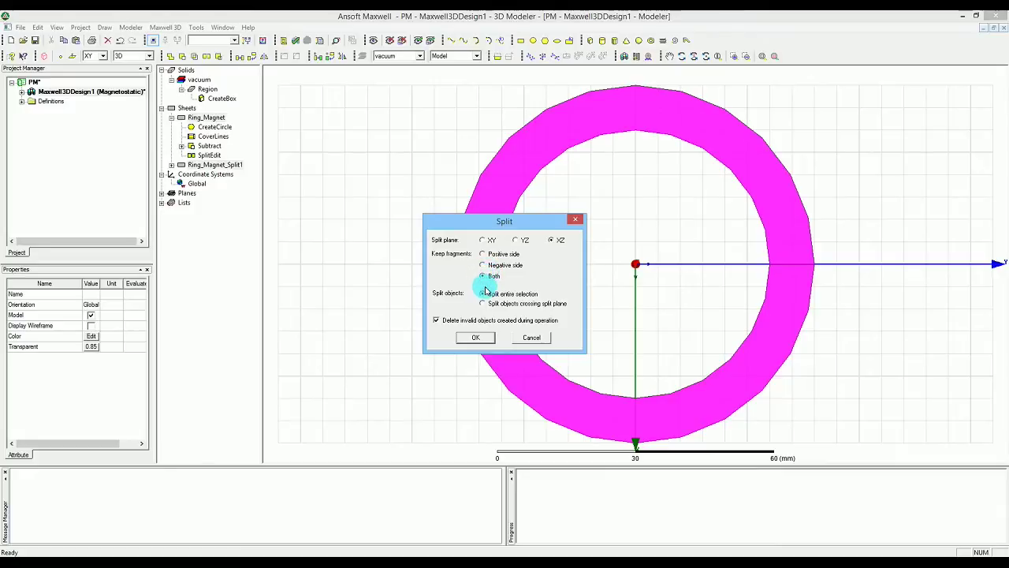
{"action": "left_click", "coordinate": [476, 337]}
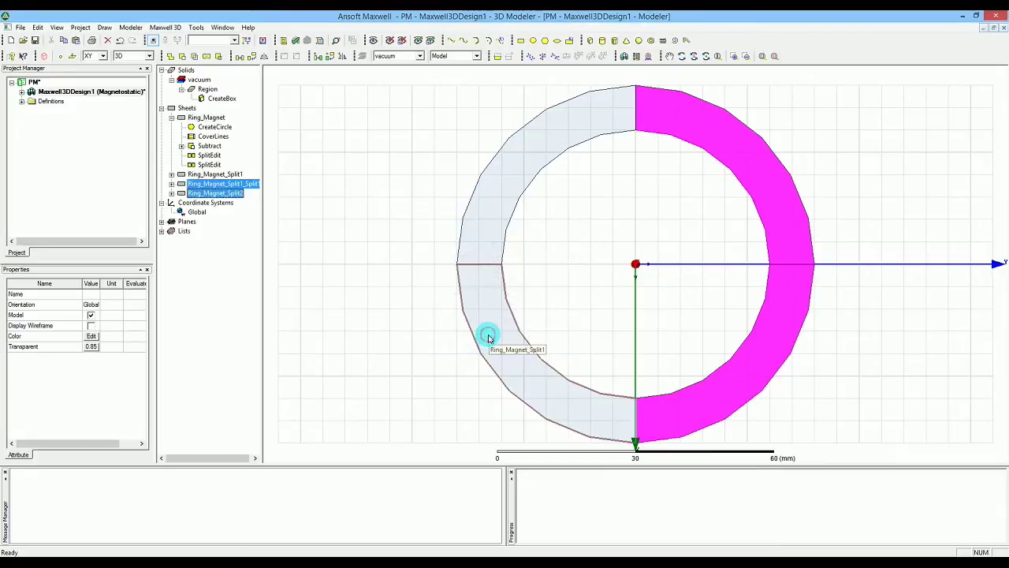
{"action": "left_click", "coordinate": [447, 168]}
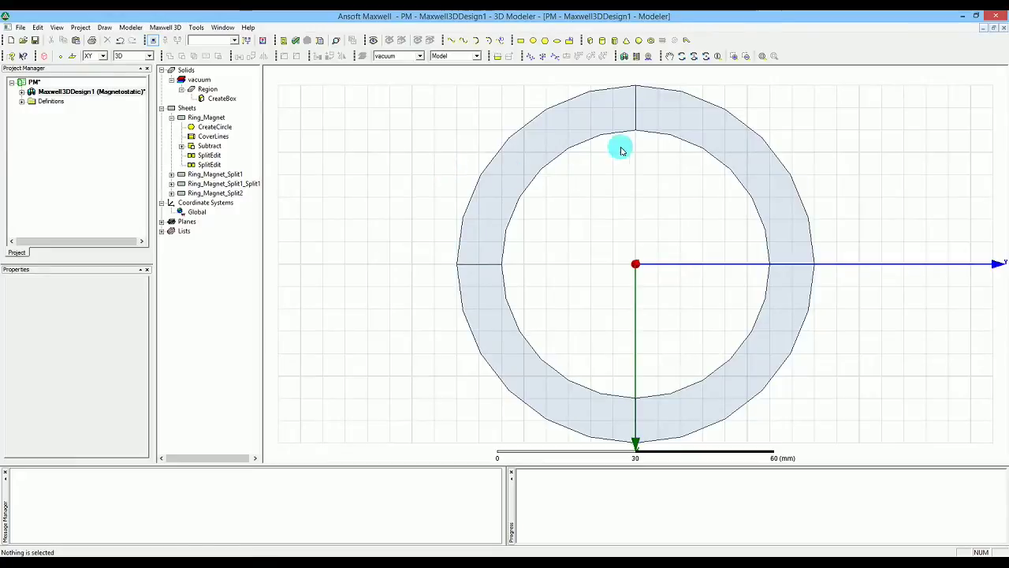
Select the upper-left quarter of the ring
{"action": "left_click", "coordinate": [669, 119]}
{"action": "left_click", "coordinate": [592, 115]}
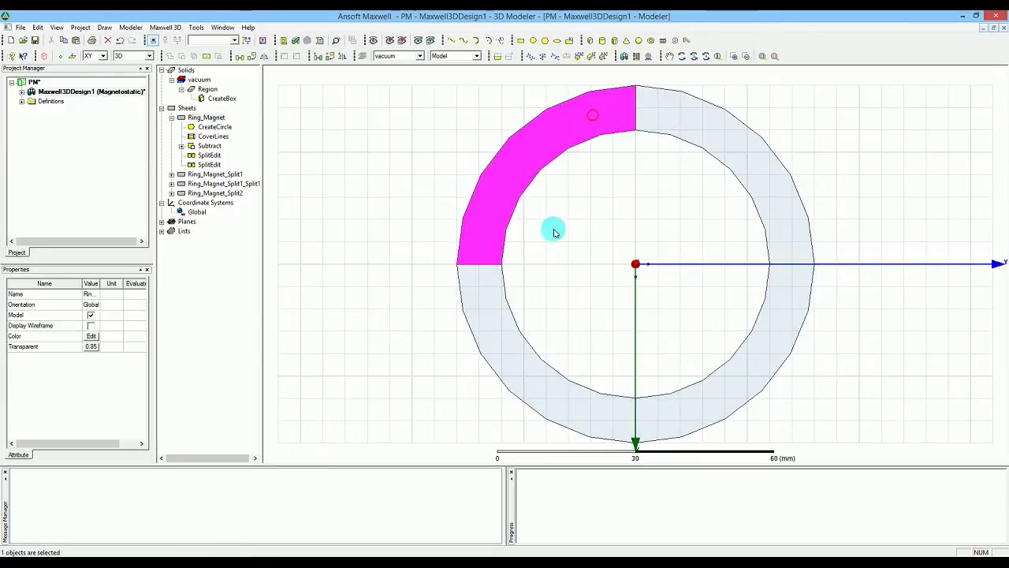
{"action": "left_click", "coordinate": [516, 343]}
{"action": "left_click", "coordinate": [696, 385]}
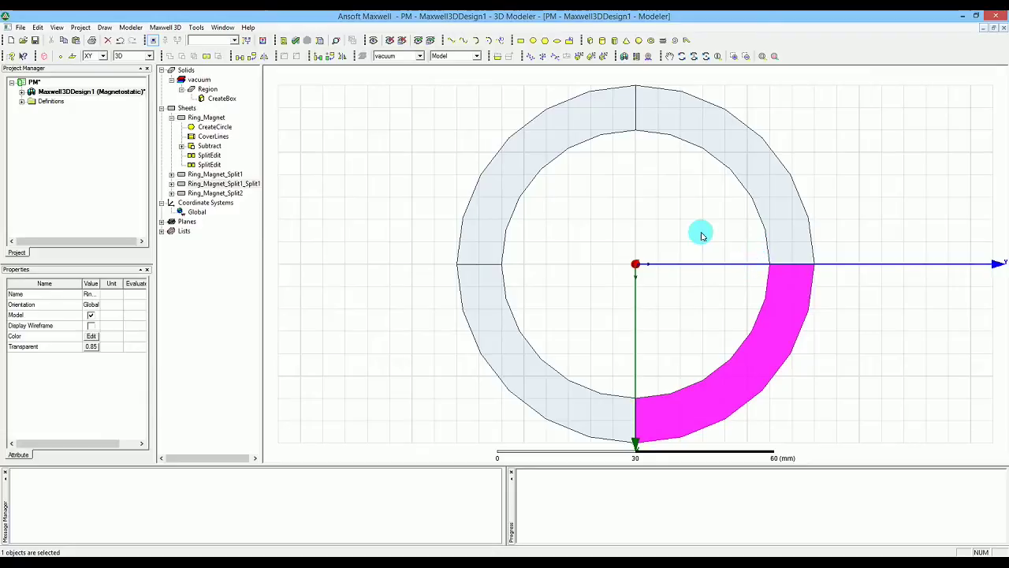
{"action": "left_click", "coordinate": [506, 148]}
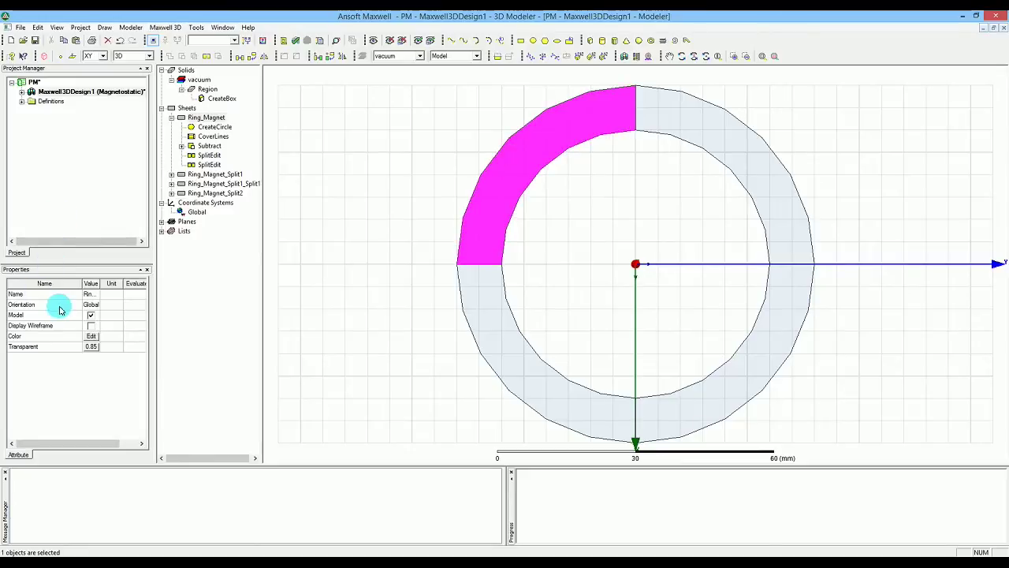
Rename the selected quarter from Ring_Magnet to North1
{"action": "left_click", "coordinate": [91, 296]}
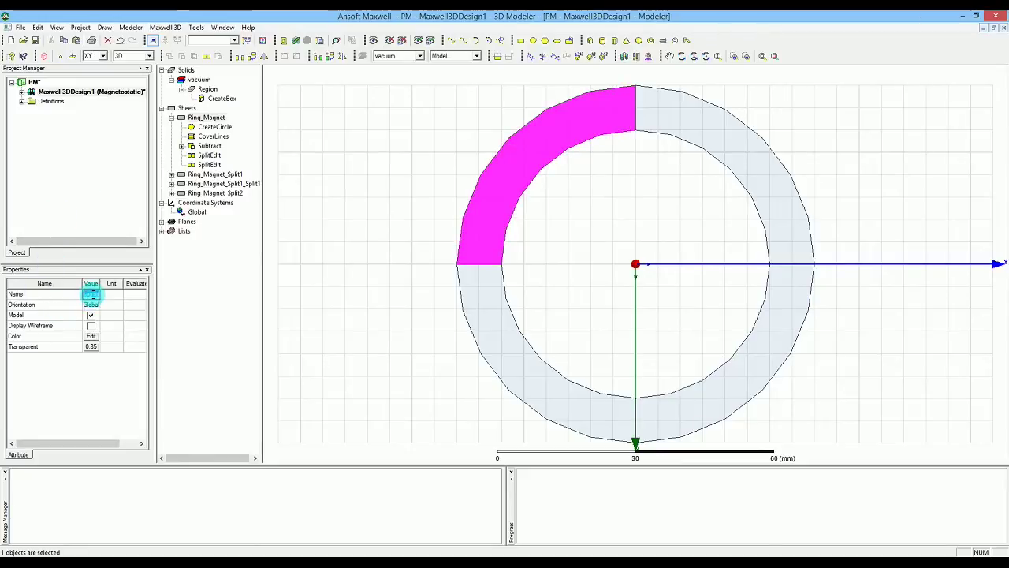
{"action": "left_click_drag", "start_coordinate": [98, 281], "coordinate": [120, 281]}
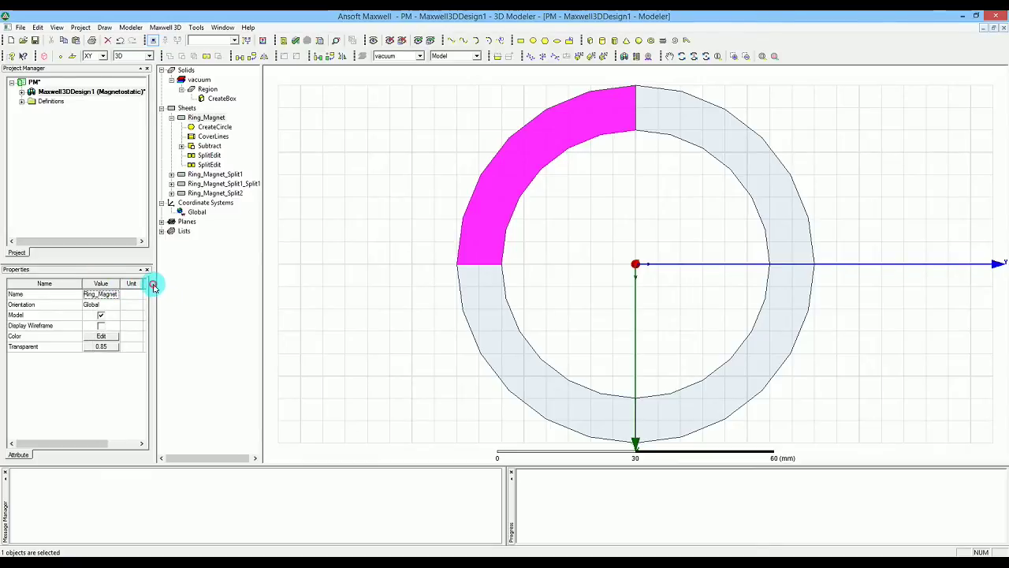
{"action": "left_click_drag", "start_coordinate": [157, 288], "coordinate": [241, 295]}
{"action": "left_click", "coordinate": [132, 294]}
{"action": "left_click", "coordinate": [132, 293]}
{"action": "left_click_drag", "start_coordinate": [134, 293], "coordinate": [79, 293]}
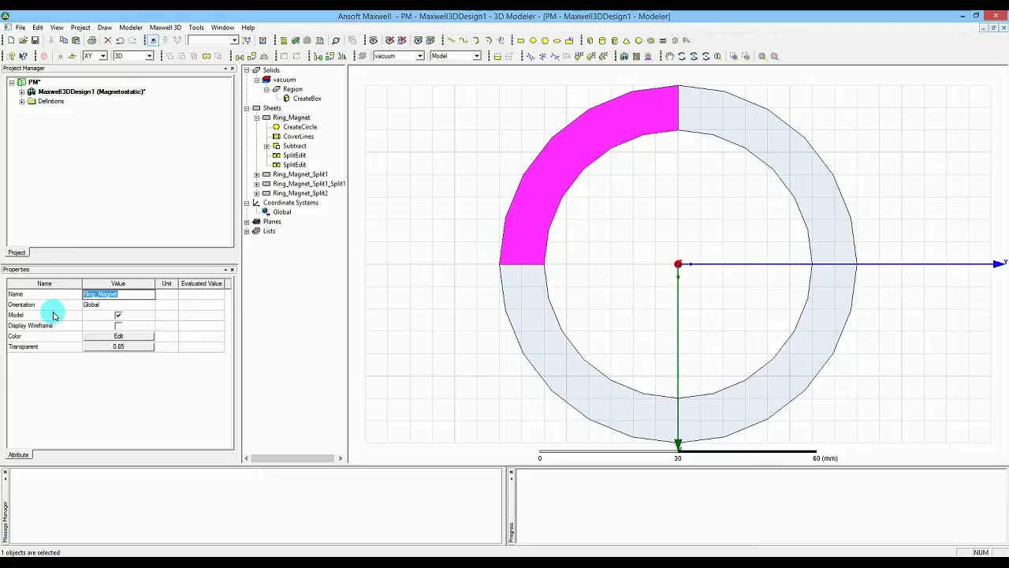
{"action": "type", "text": "No"}
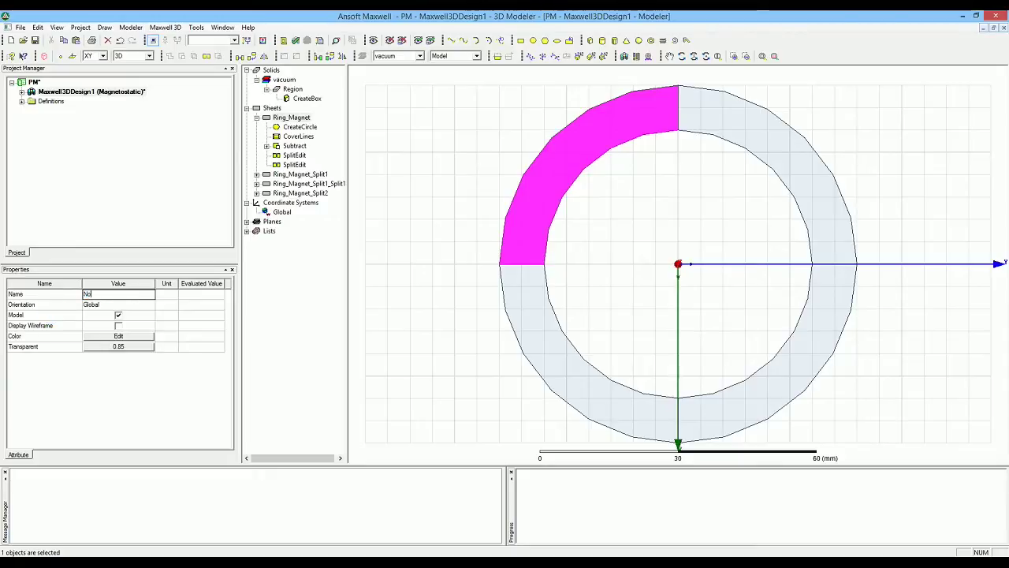
{"action": "left_click", "coordinate": [54, 315]}
{"action": "type", "text": "rth"}
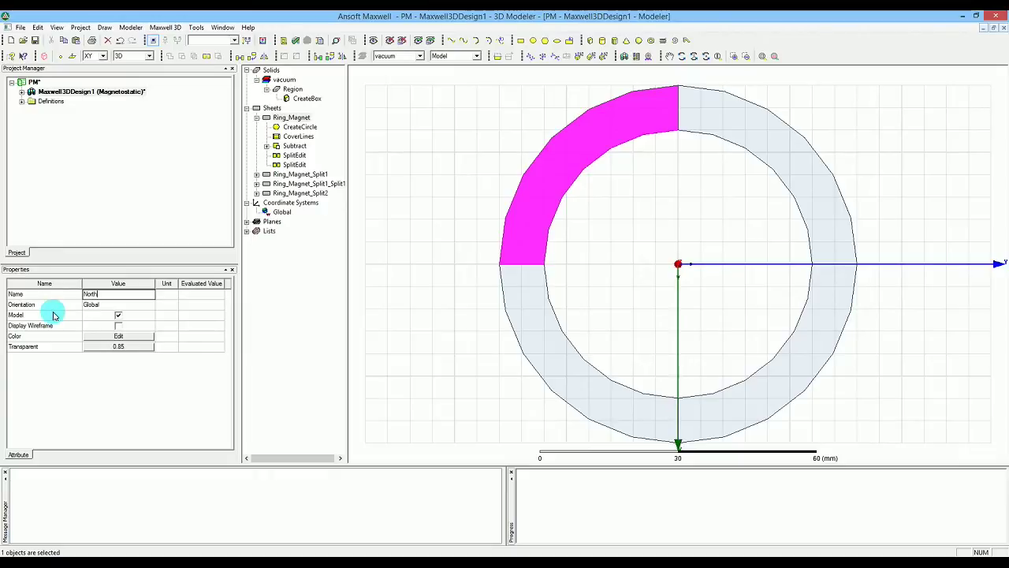
{"action": "type", "text": "1"}
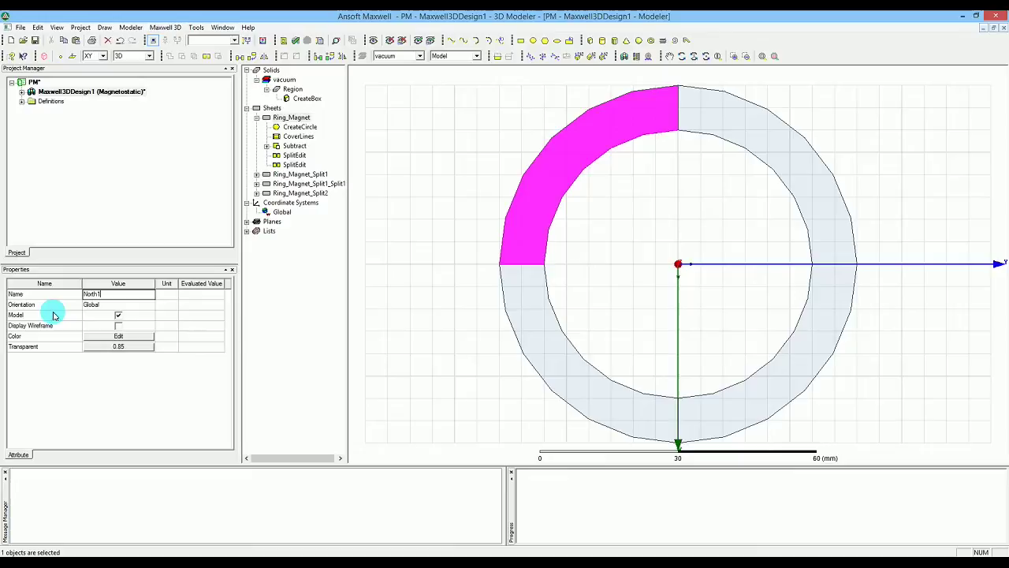
{"action": "left_click", "coordinate": [113, 335]}
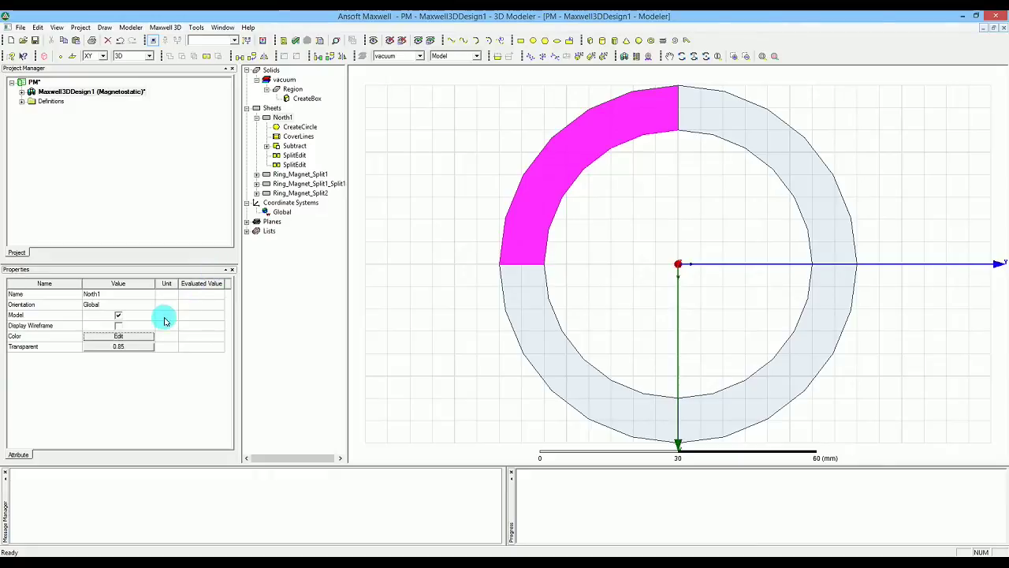
{"action": "left_click", "coordinate": [146, 335]}
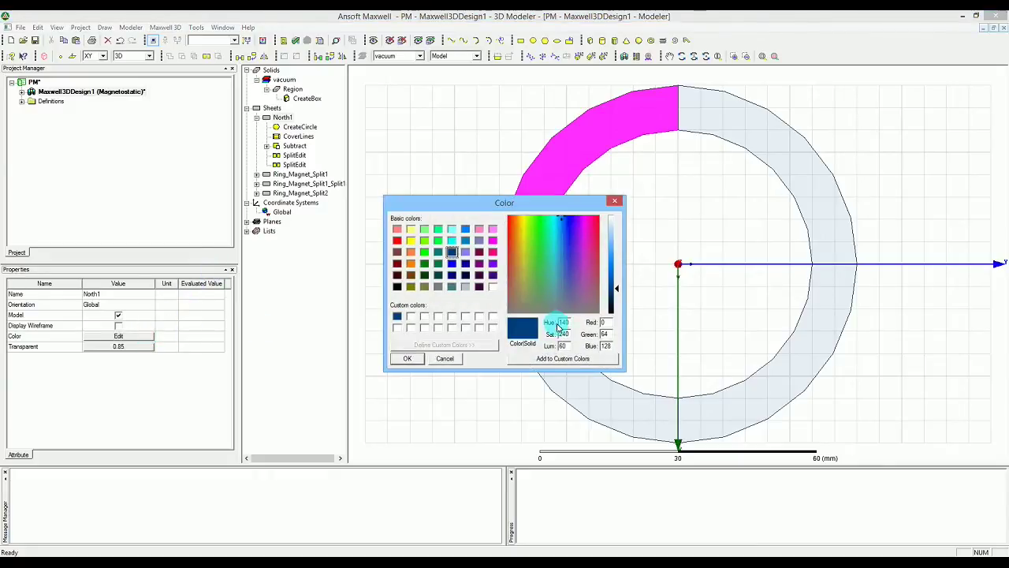
Accept North1's colour, adding it to the custom colours
{"action": "left_click", "coordinate": [542, 357]}
{"action": "left_click", "coordinate": [404, 357]}
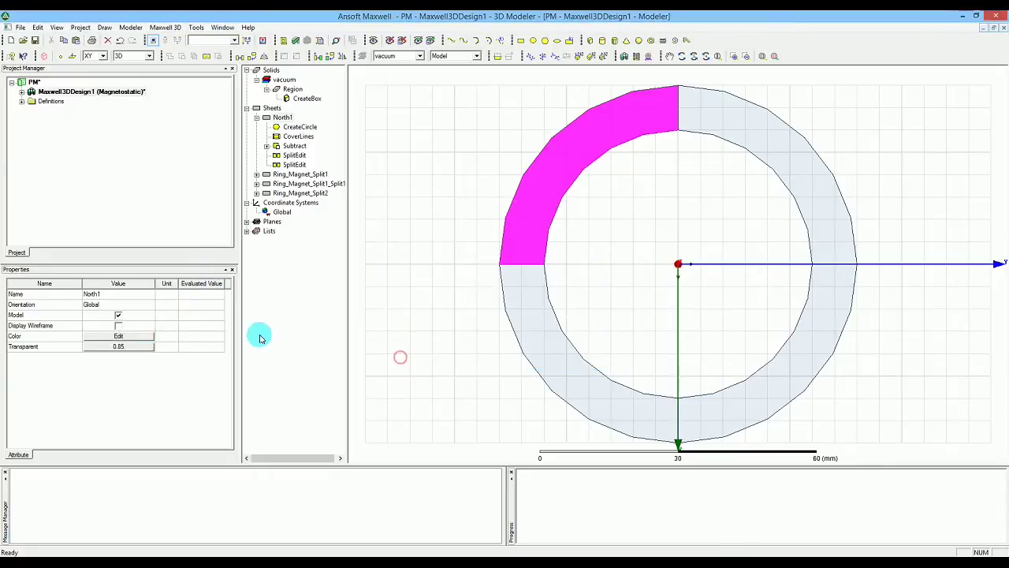
{"action": "left_click", "coordinate": [258, 333]}
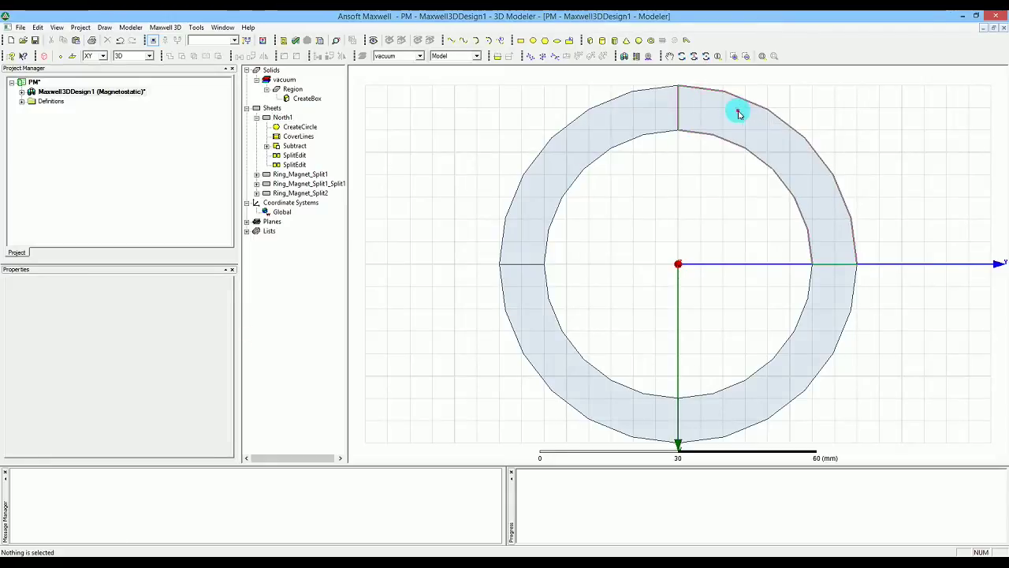
Rename the upper-right quarter Ring_Magnet_Split2 to South2 and colour it green
{"action": "left_click", "coordinate": [739, 114]}
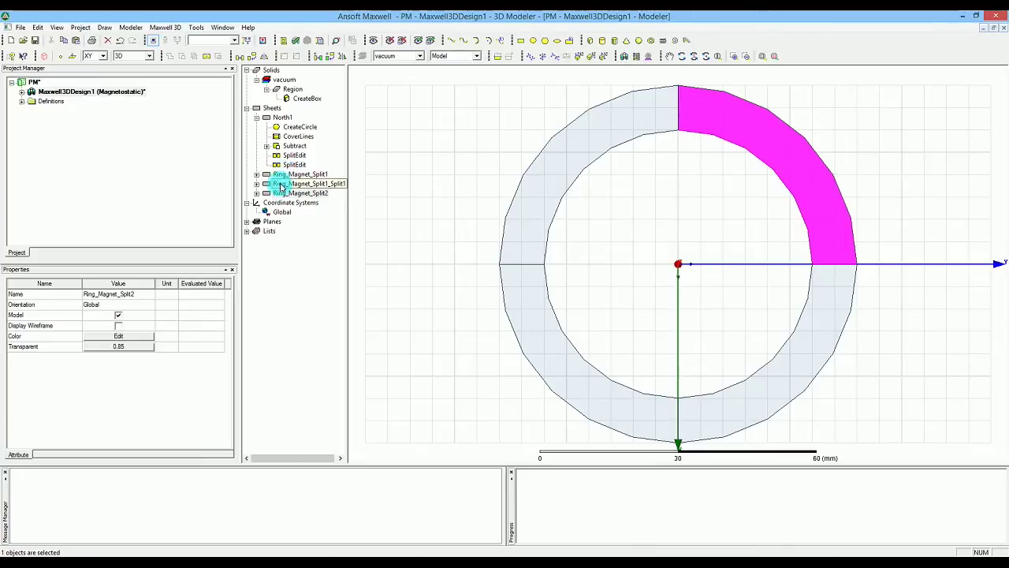
{"action": "left_click", "coordinate": [133, 292]}
{"action": "left_click", "coordinate": [136, 292]}
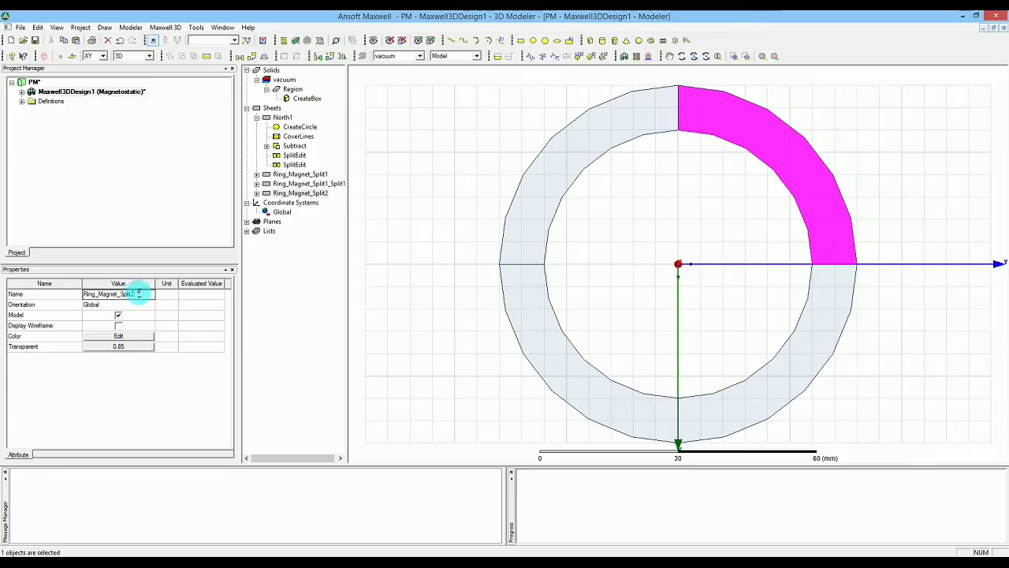
{"action": "left_click_drag", "start_coordinate": [136, 292], "coordinate": [71, 293]}
{"action": "type", "text": "Sou"}
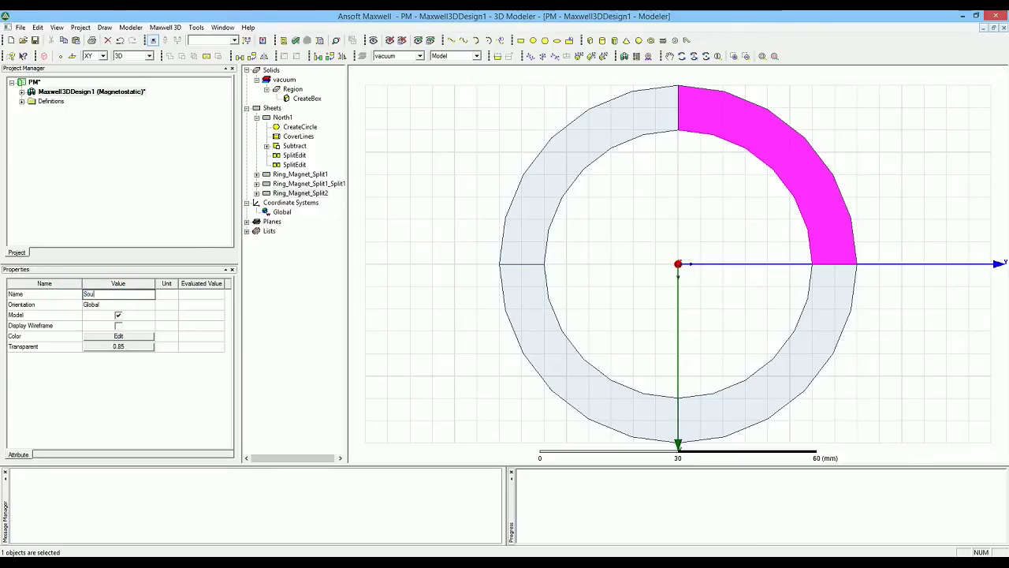
{"action": "type", "text": "th2"}
{"action": "left_click", "coordinate": [73, 294]}
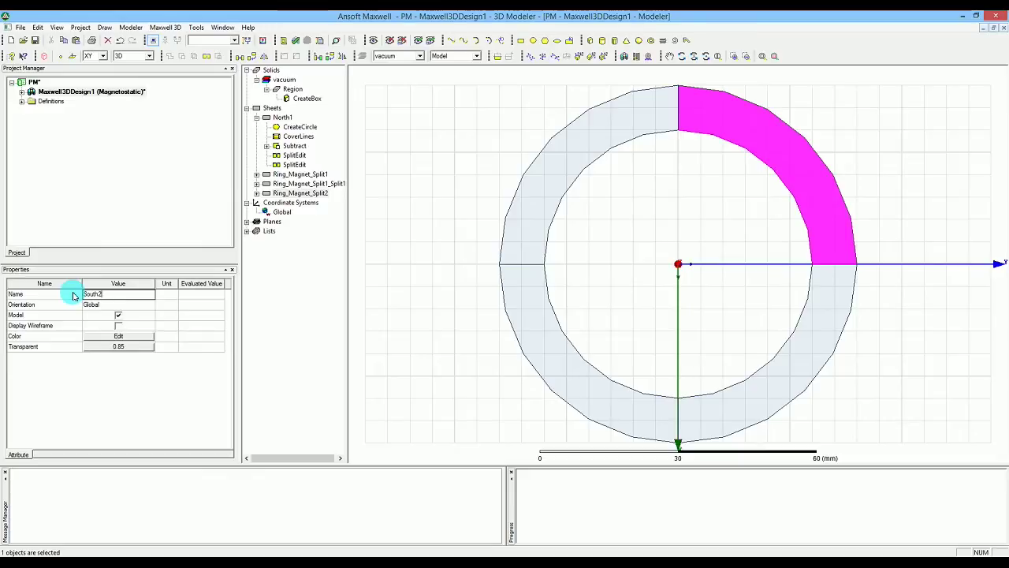
{"action": "left_click", "coordinate": [106, 338]}
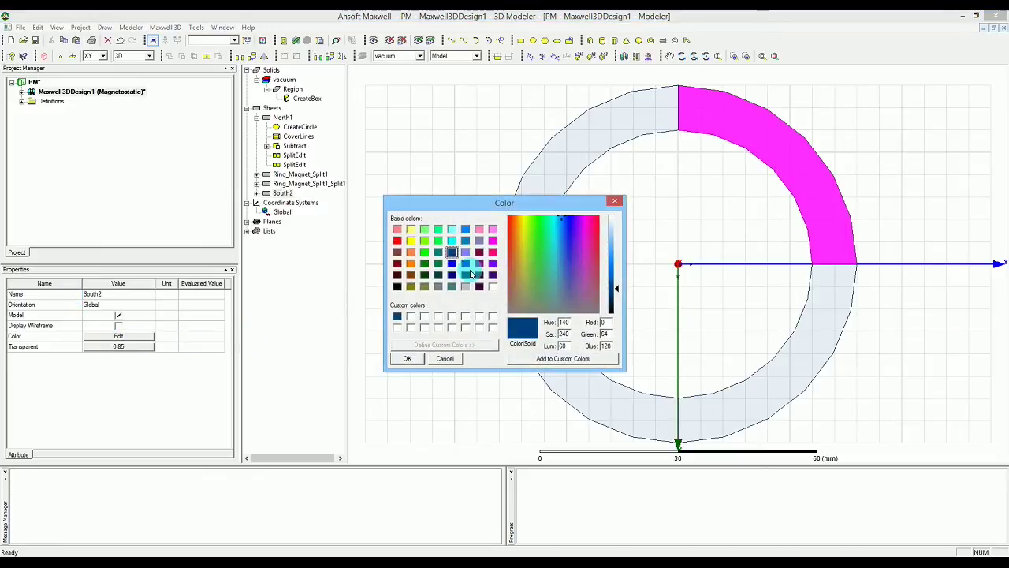
{"action": "left_click", "coordinate": [531, 218]}
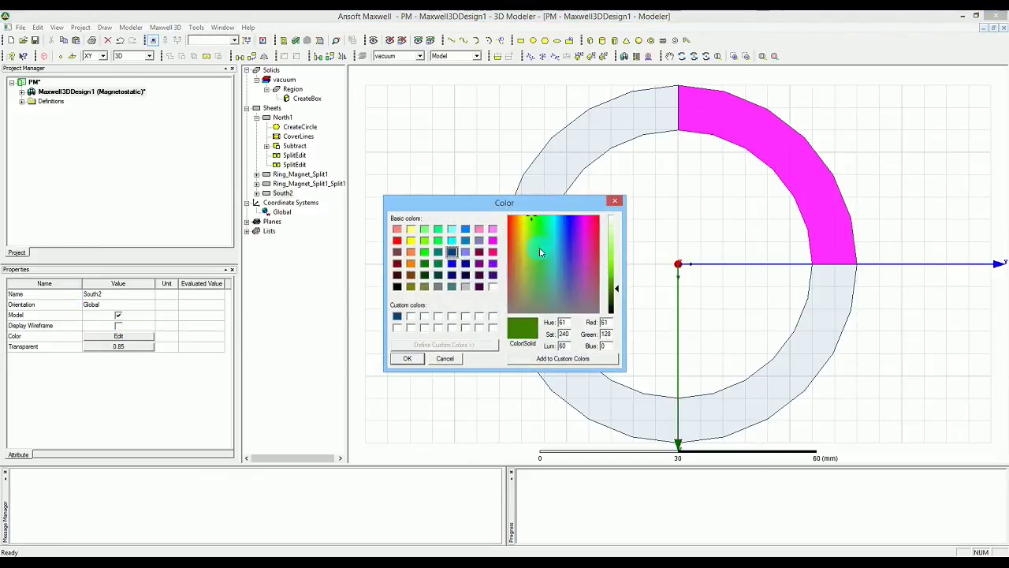
{"action": "left_click", "coordinate": [543, 358]}
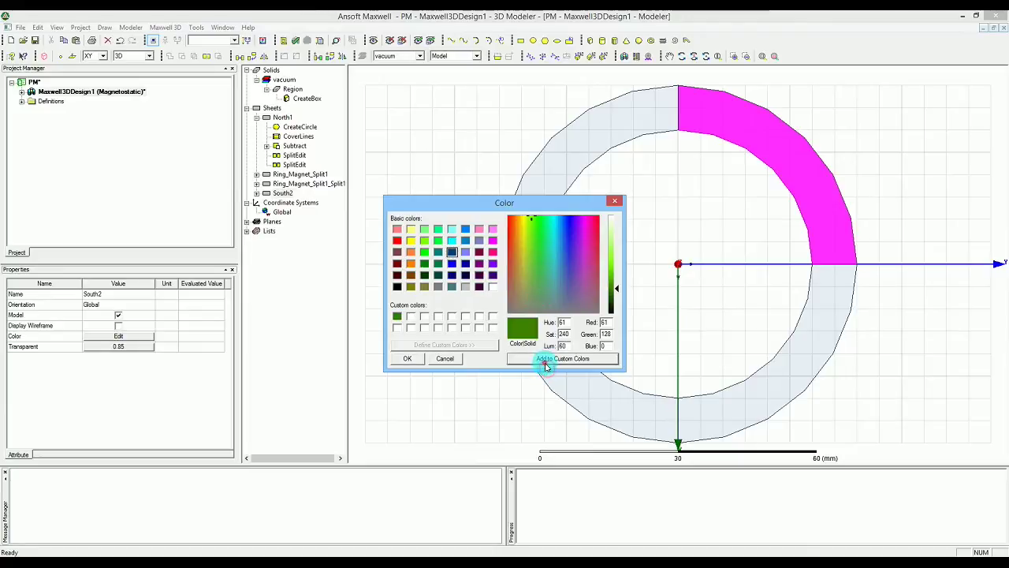
{"action": "left_click", "coordinate": [405, 358]}
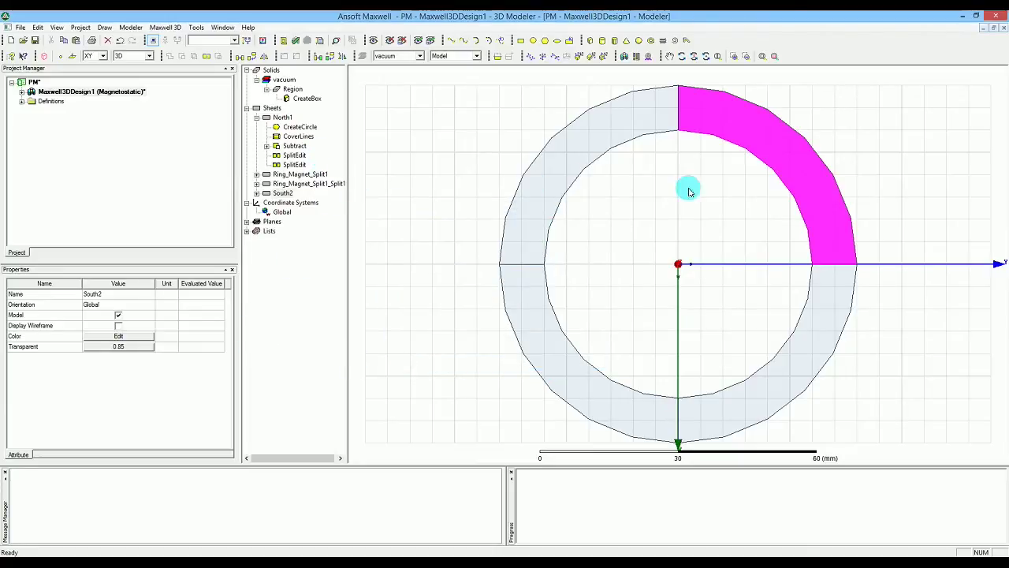
Name the lower-right quadrant North2 and give it an orange colour
{"action": "left_click", "coordinate": [795, 335]}
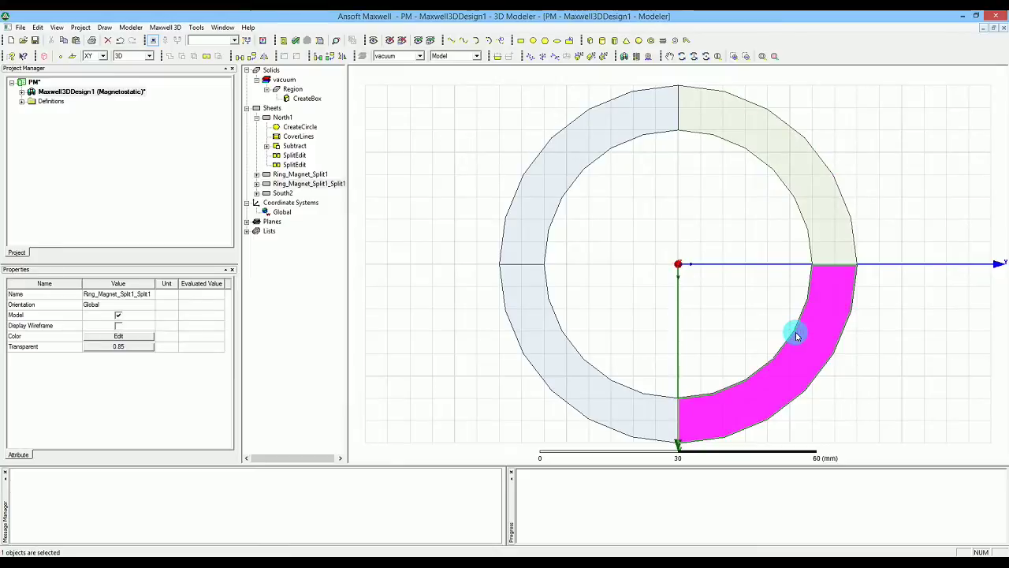
{"action": "left_click", "coordinate": [148, 299]}
{"action": "left_click", "coordinate": [147, 296]}
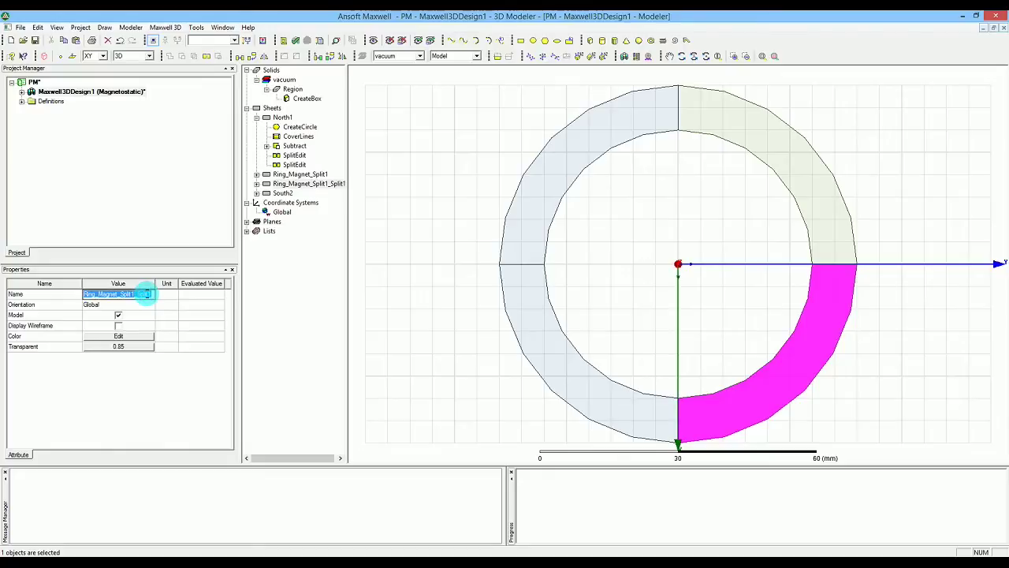
{"action": "type", "text": "North2"}
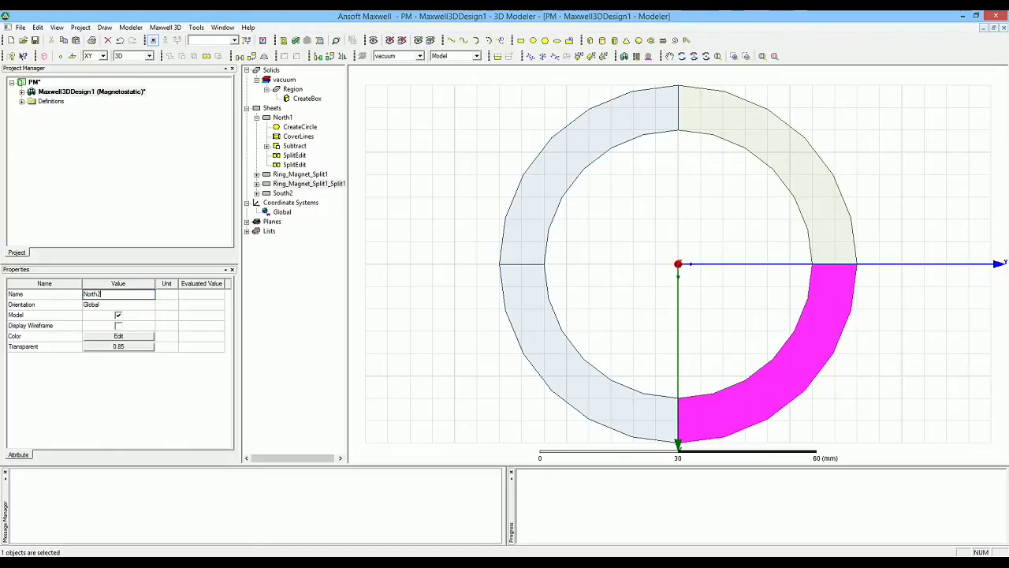
{"action": "left_click", "coordinate": [147, 294]}
{"action": "left_click", "coordinate": [140, 346]}
{"action": "left_click", "coordinate": [137, 339]}
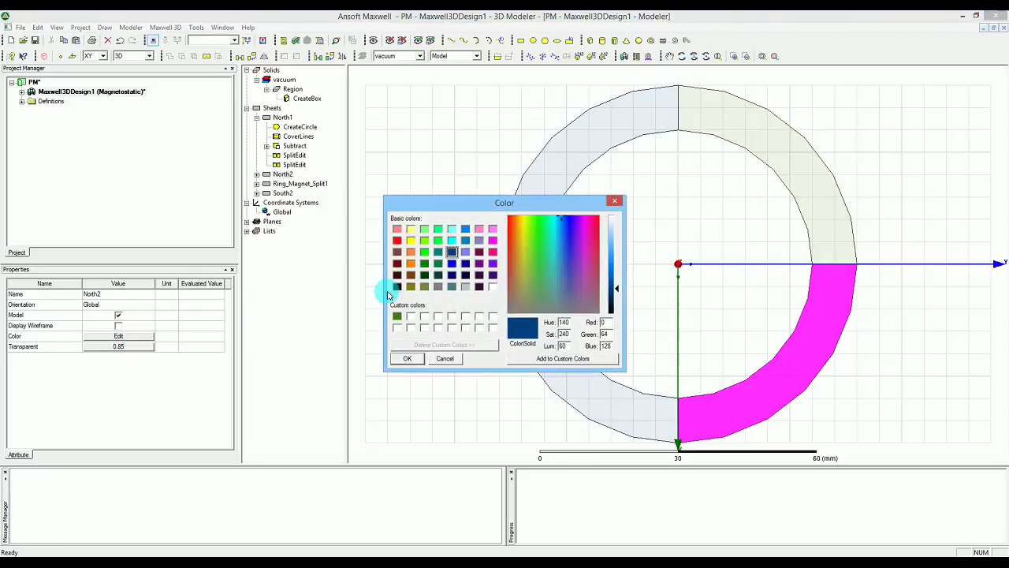
{"action": "left_click", "coordinate": [409, 252]}
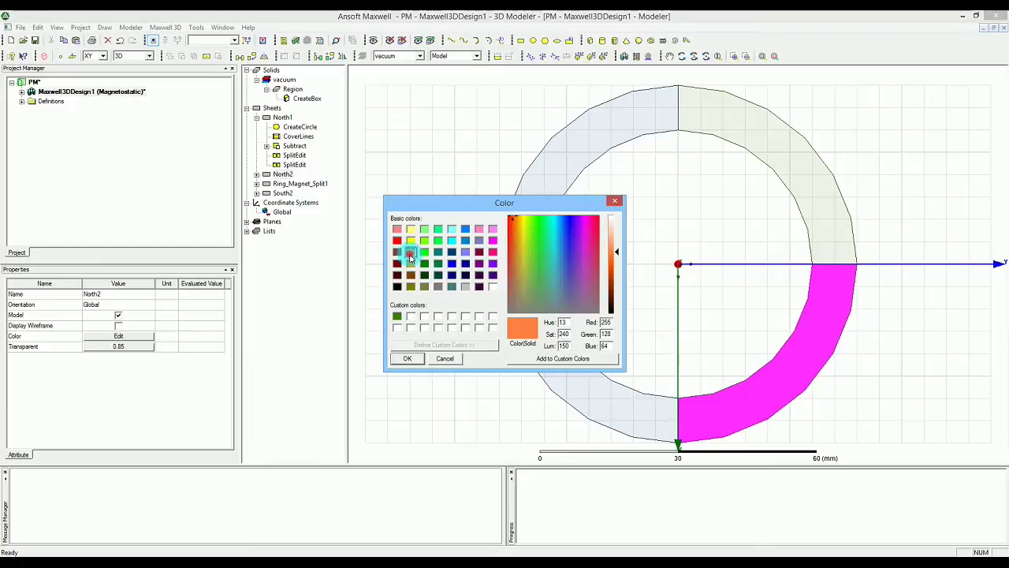
{"action": "left_click", "coordinate": [554, 359]}
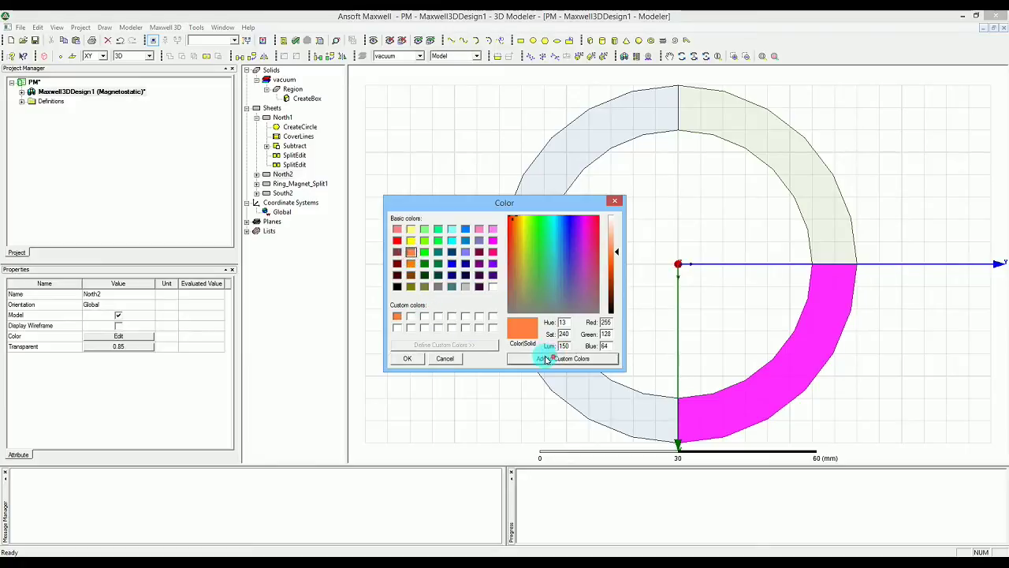
{"action": "left_click", "coordinate": [408, 358]}
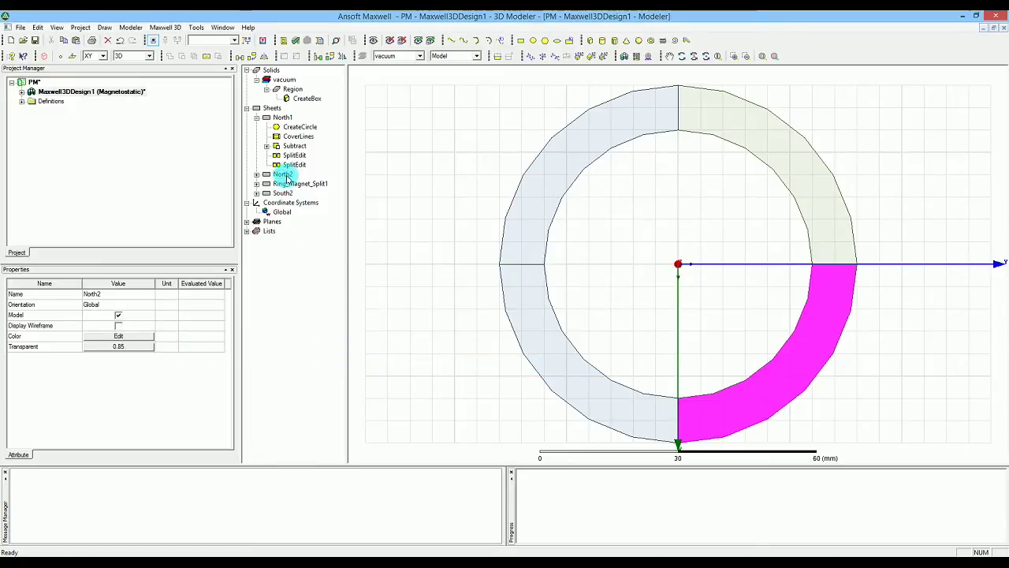
{"action": "left_click", "coordinate": [541, 289]}
Rename the lower-left quadrant Ring_Magnet_Split1 to South1 and colour it yellow
{"action": "left_click", "coordinate": [134, 295]}
{"action": "type", "text": "S"}
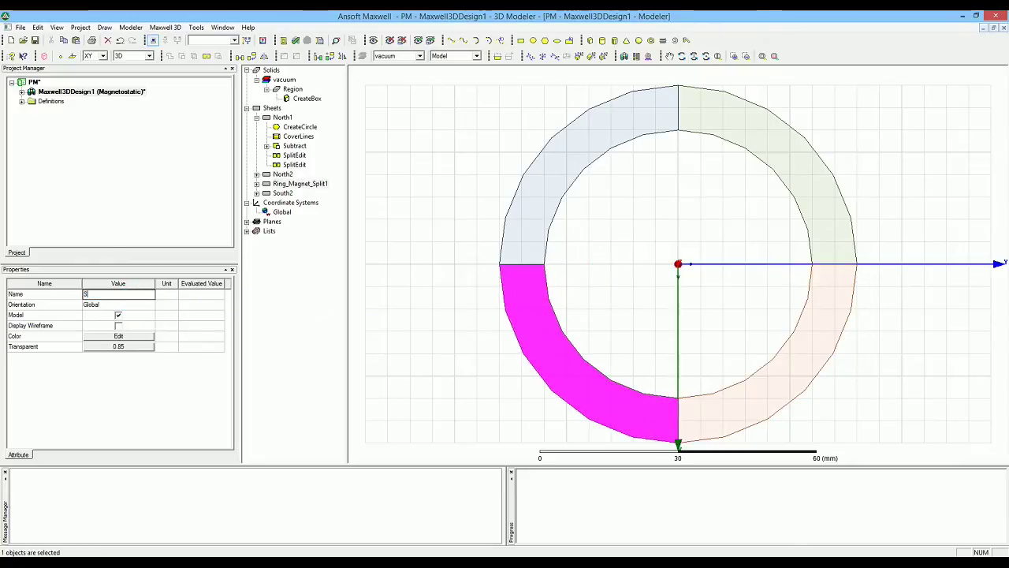
{"action": "type", "text": "outh1"}
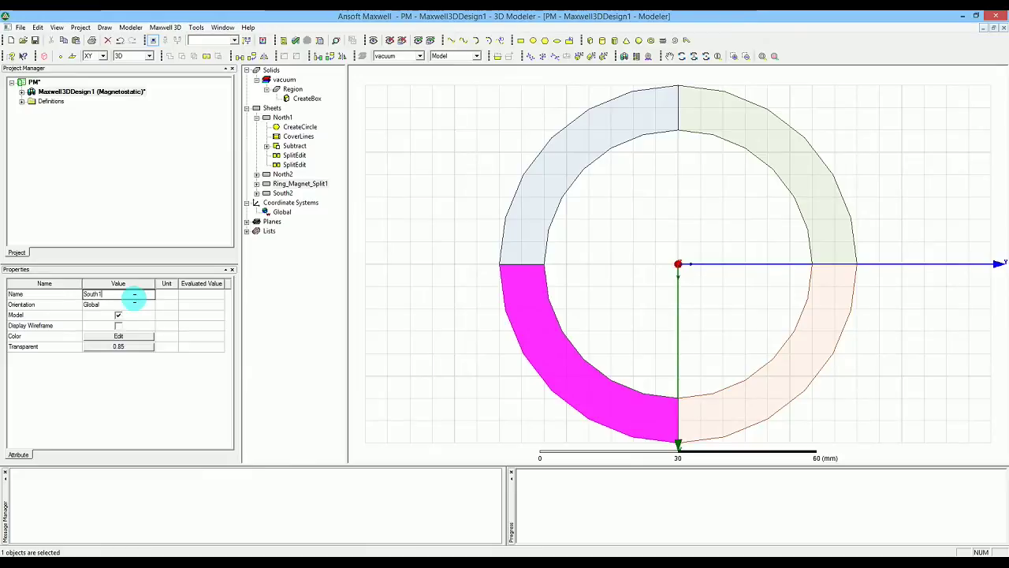
{"action": "left_click", "coordinate": [140, 336]}
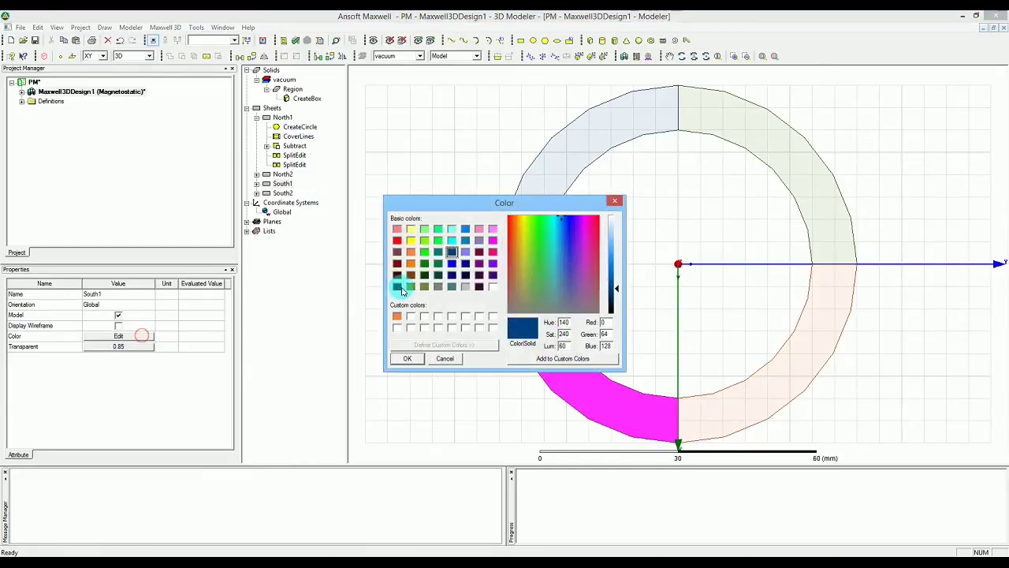
{"action": "left_click", "coordinate": [396, 240]}
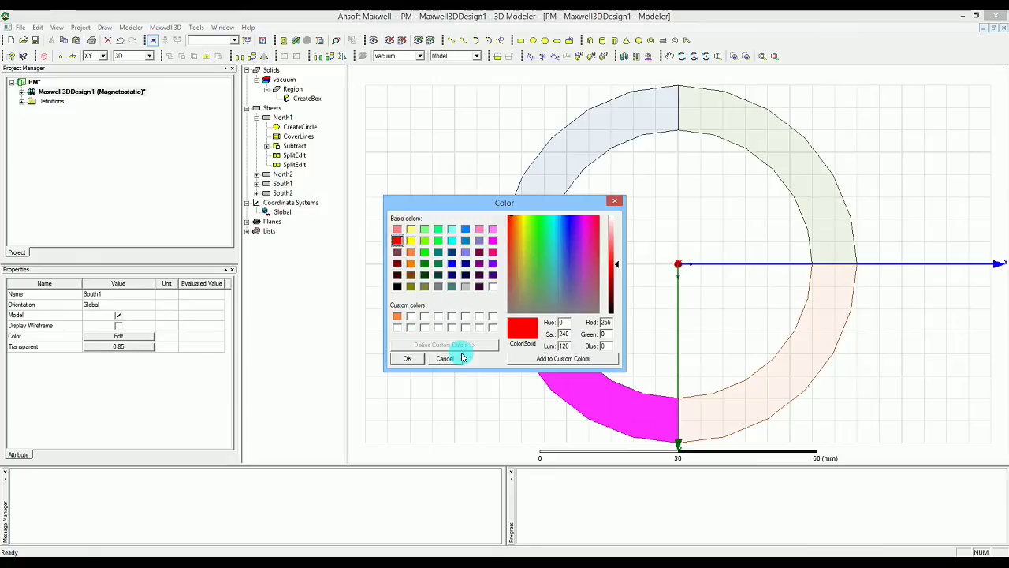
{"action": "left_click", "coordinate": [408, 358]}
{"action": "left_click", "coordinate": [429, 276]}
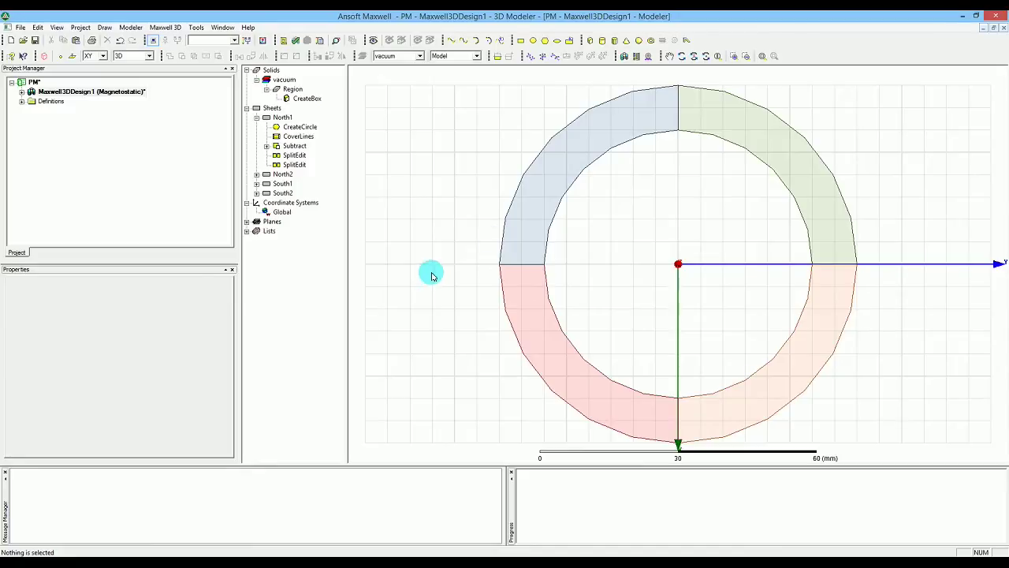
{"action": "left_click", "coordinate": [609, 391]}
{"action": "left_click", "coordinate": [118, 336]}
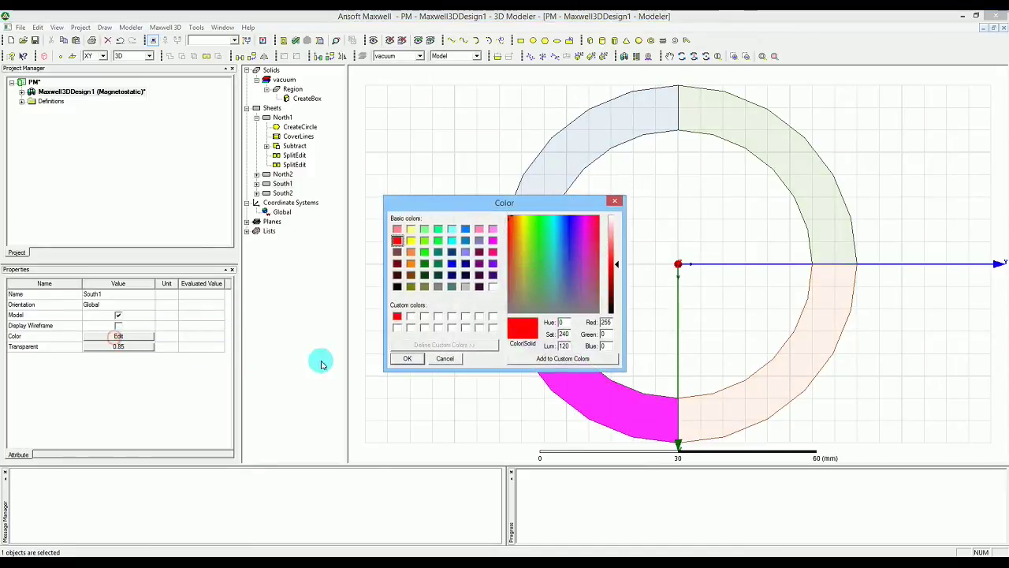
{"action": "left_click_drag", "start_coordinate": [514, 218], "coordinate": [522, 219]}
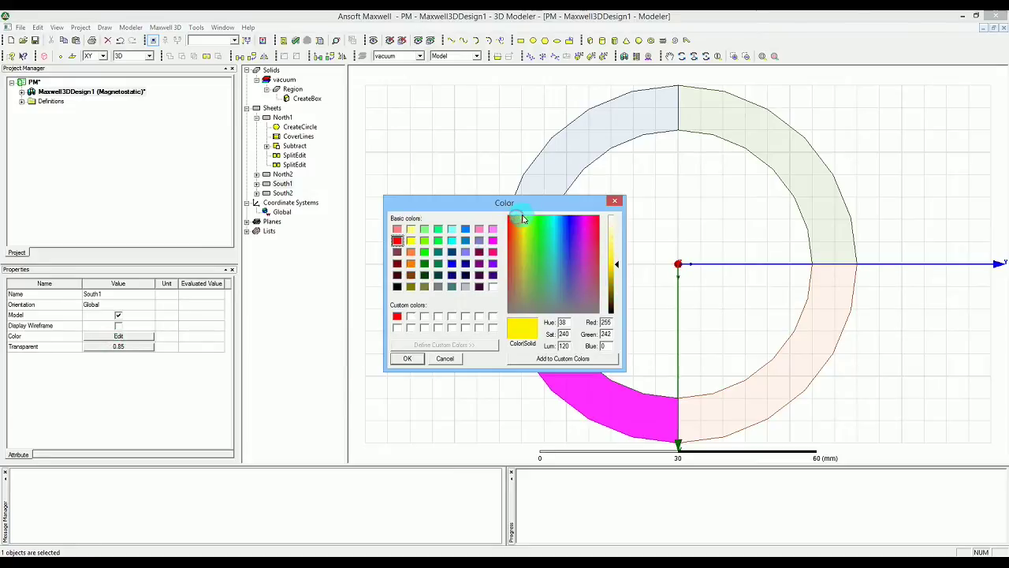
{"action": "left_click", "coordinate": [542, 359]}
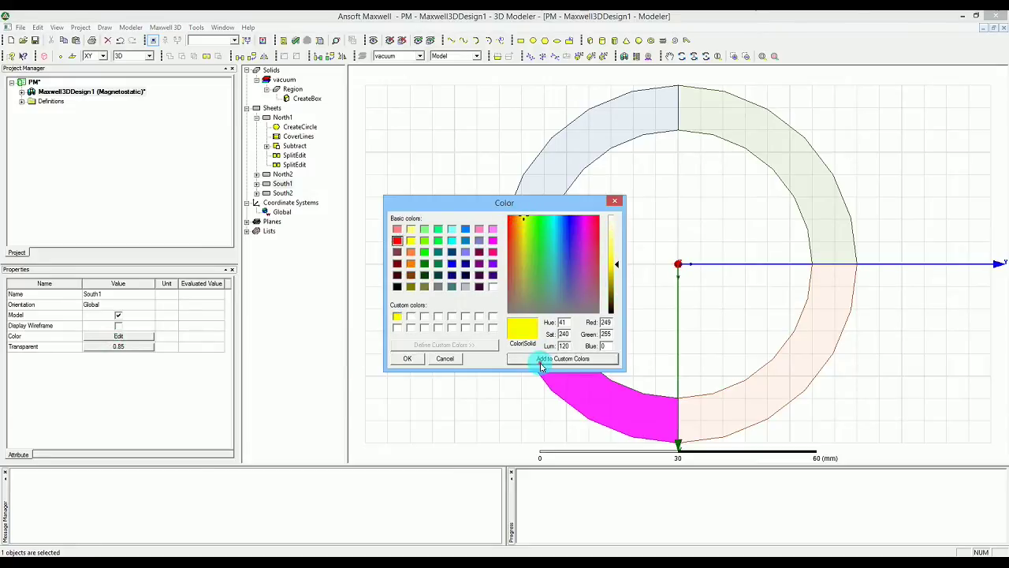
{"action": "left_click", "coordinate": [401, 360]}
Recolour the lower-right North2 quadrant from orange to red
{"action": "left_click", "coordinate": [801, 380]}
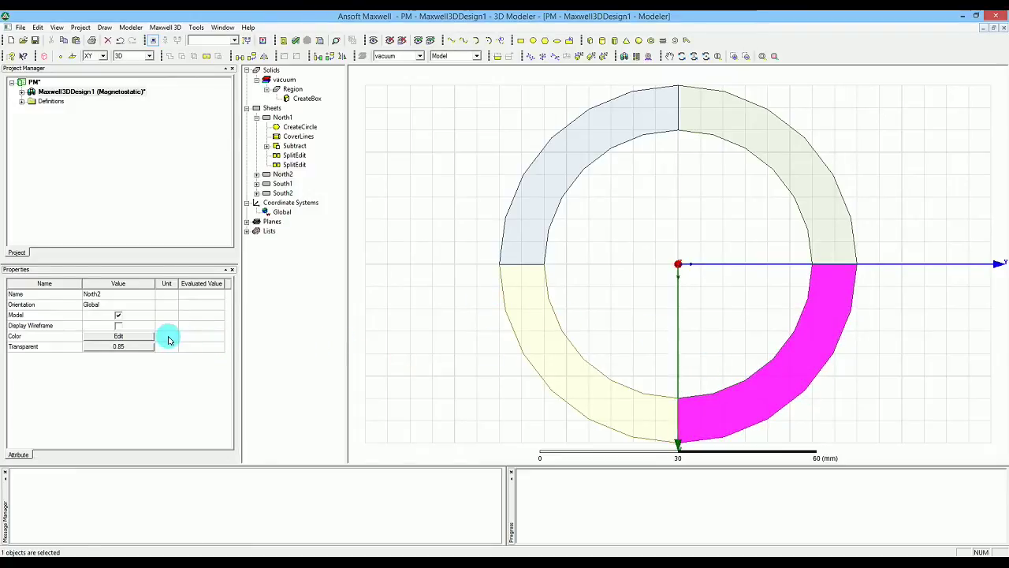
{"action": "left_click", "coordinate": [139, 336]}
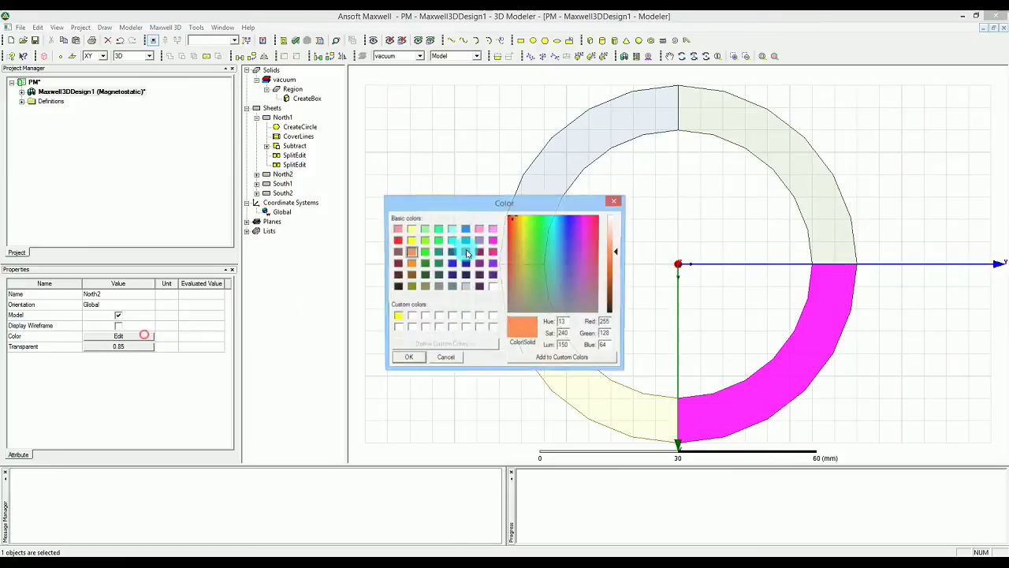
{"action": "left_click", "coordinate": [509, 218]}
{"action": "left_click", "coordinate": [552, 334]}
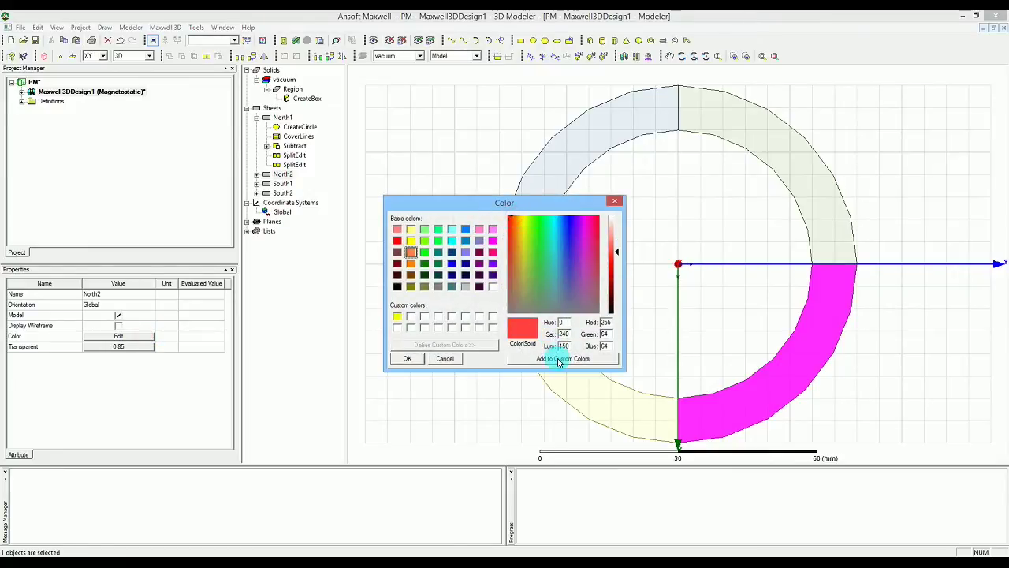
{"action": "left_click", "coordinate": [405, 357]}
{"action": "left_click", "coordinate": [468, 378]}
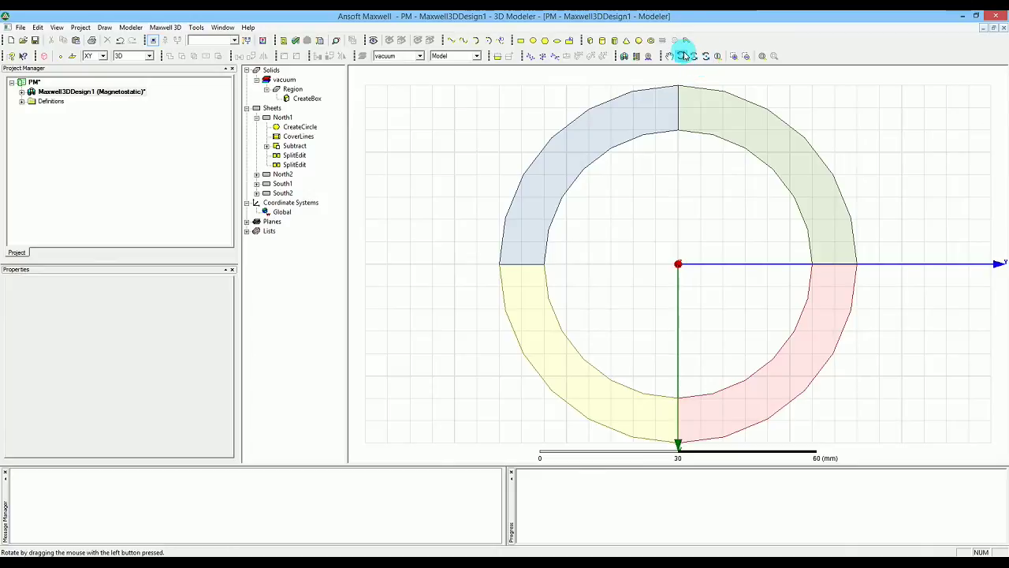
Draw a line from the origin to (-10, 15, 0) and rename Polyline1 to path
{"action": "left_click", "coordinate": [449, 40]}
{"action": "left_click", "coordinate": [753, 373]}
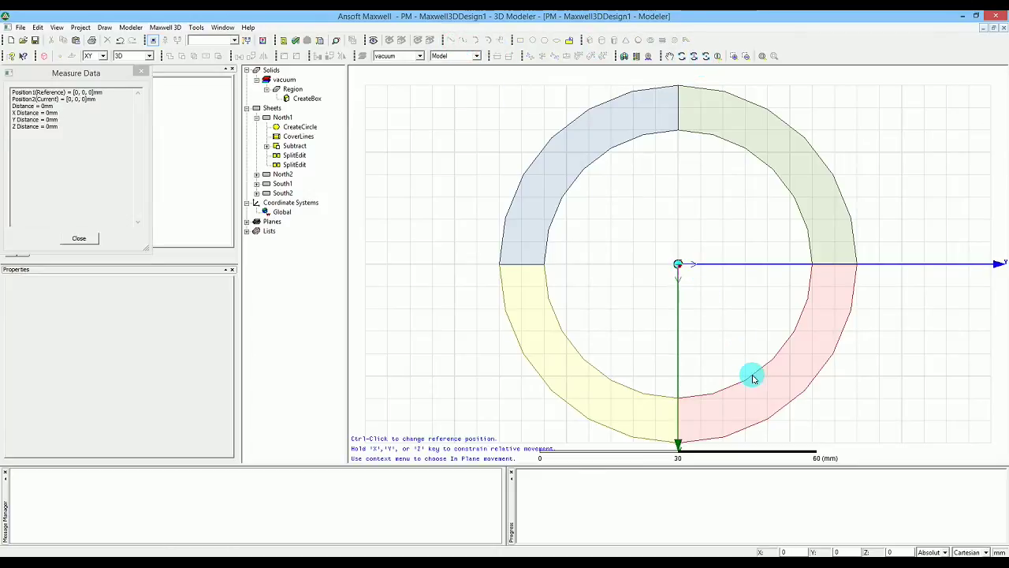
{"action": "left_click", "coordinate": [745, 219], "text": "ctrl"}
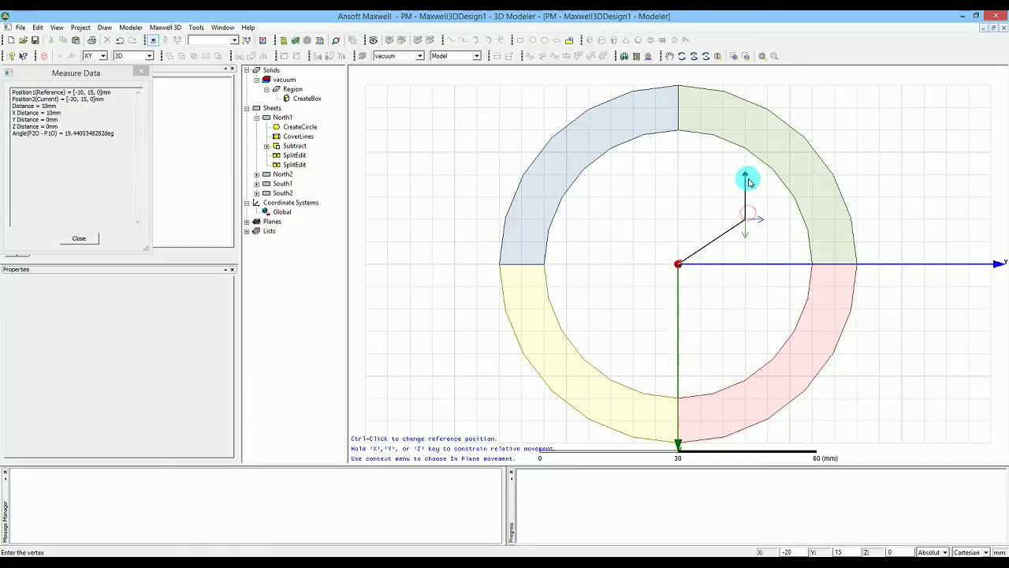
{"action": "right_click", "coordinate": [748, 182]}
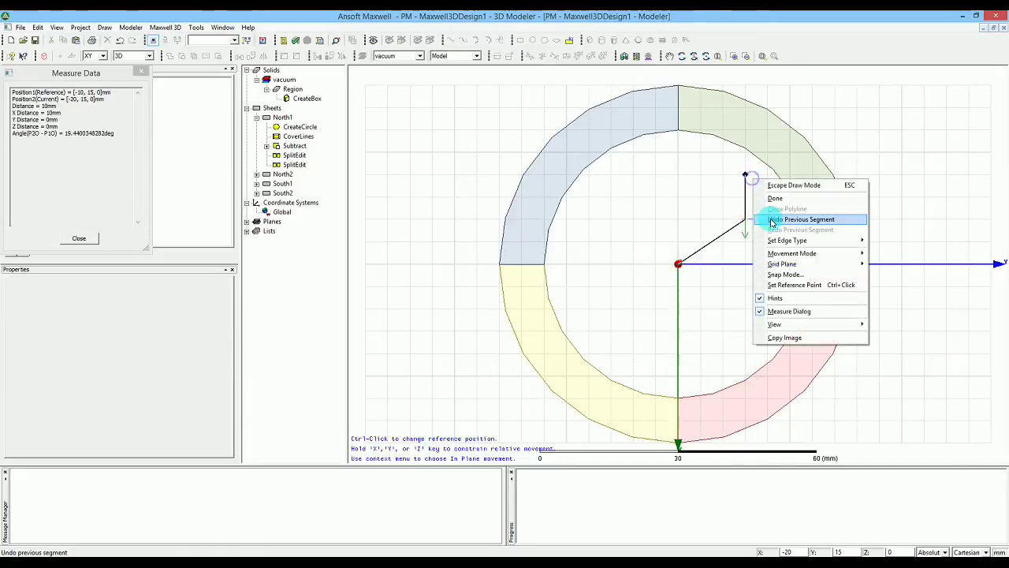
{"action": "left_click", "coordinate": [777, 201]}
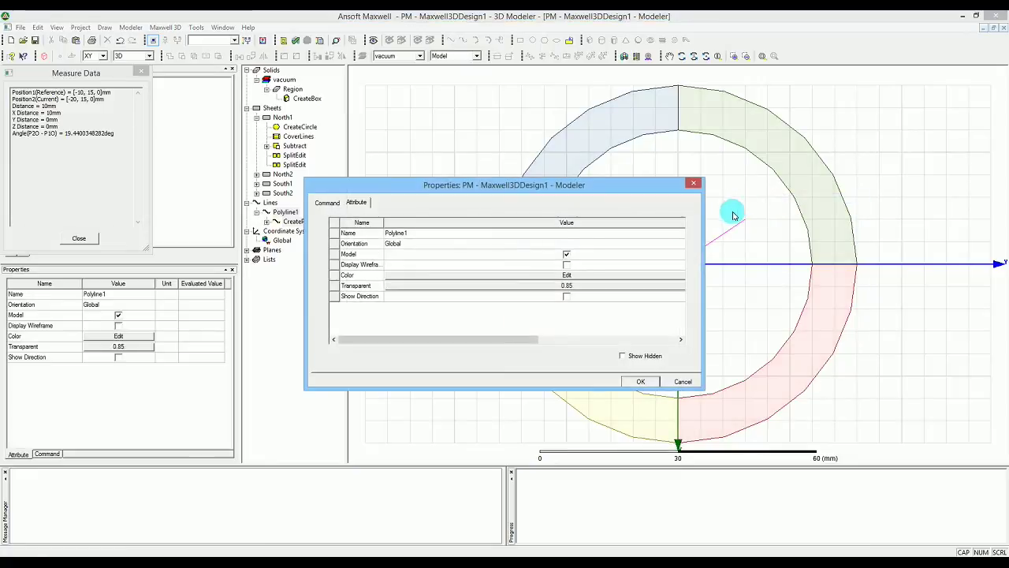
{"action": "left_click", "coordinate": [398, 233]}
{"action": "left_click", "coordinate": [400, 234]}
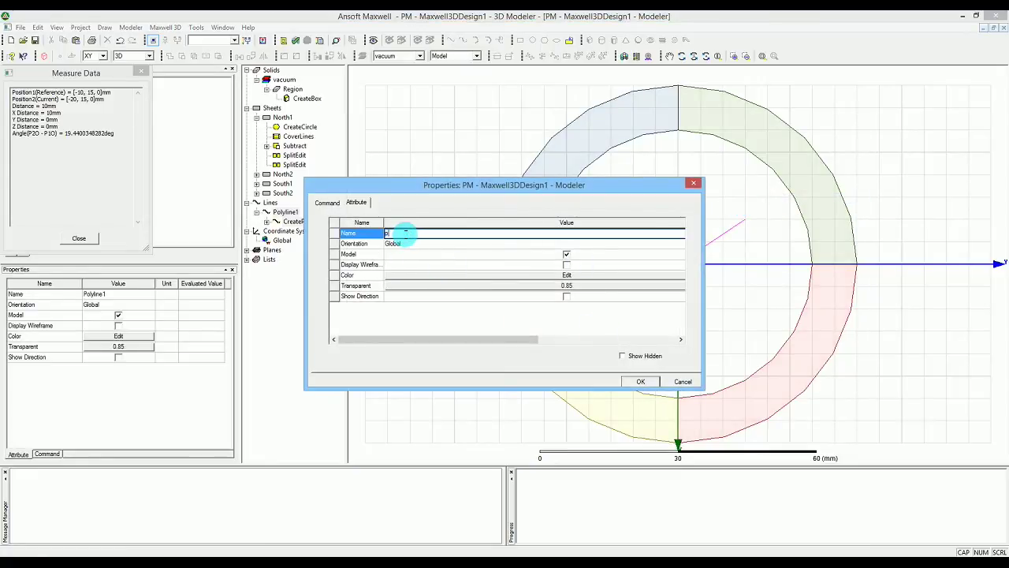
{"action": "type", "text": "P"}
{"action": "key", "text": "Return"}
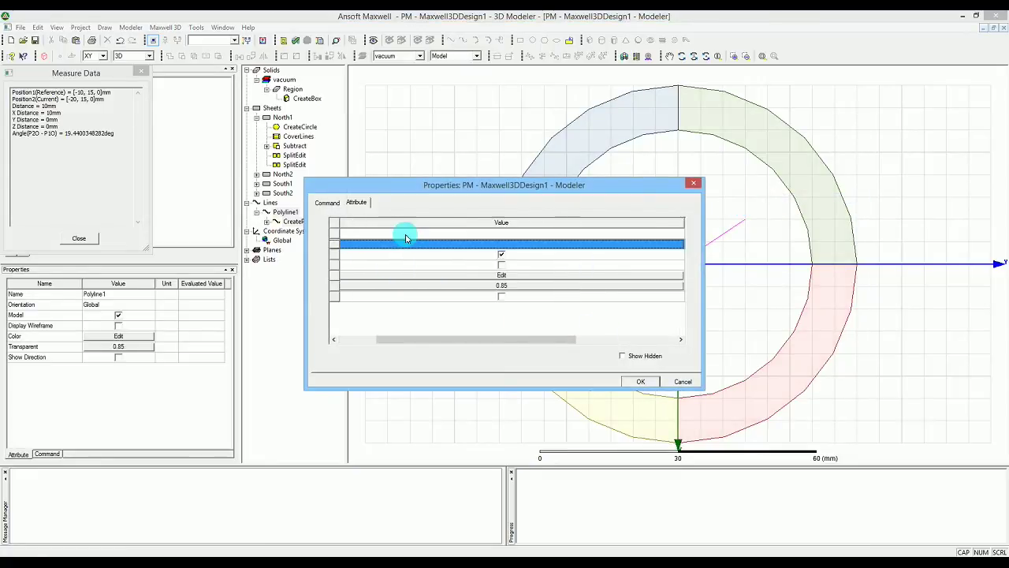
{"action": "left_click", "coordinate": [641, 382]}
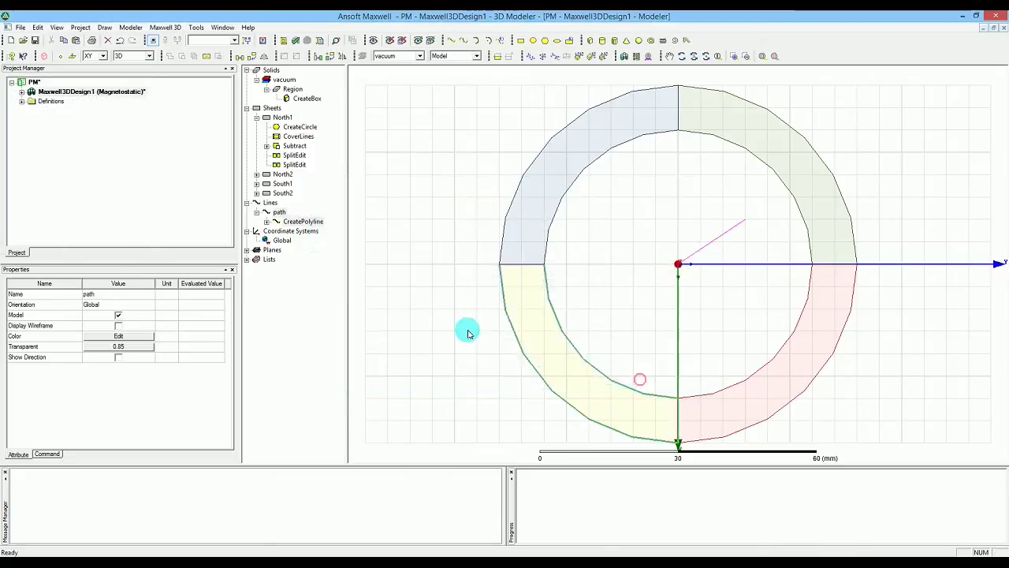
Set the path line's Point1 to 0,0,-20 and Point2 to 0,0,20
{"action": "left_click", "coordinate": [266, 222]}
{"action": "left_click", "coordinate": [307, 230]}
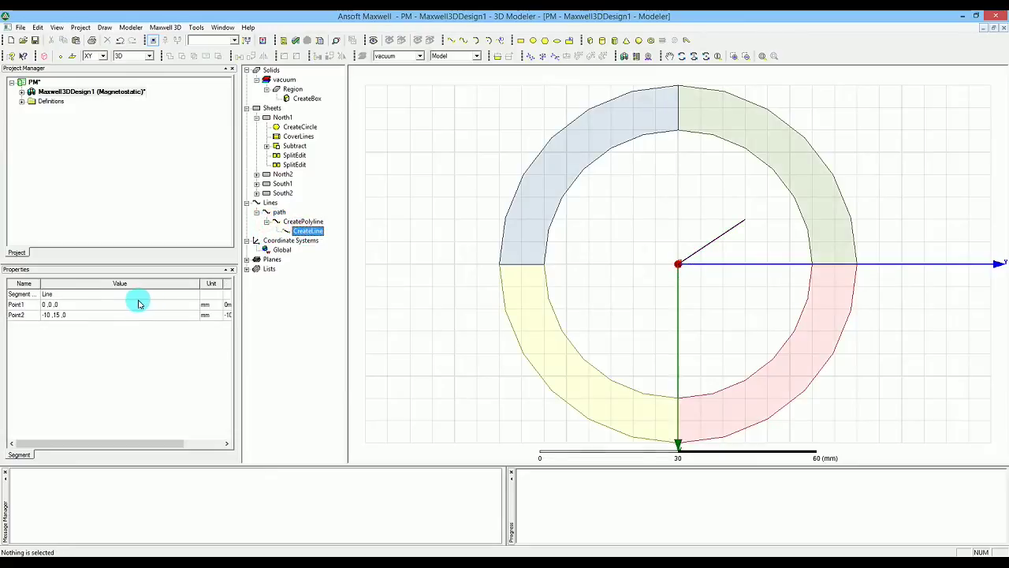
{"action": "left_click", "coordinate": [138, 303]}
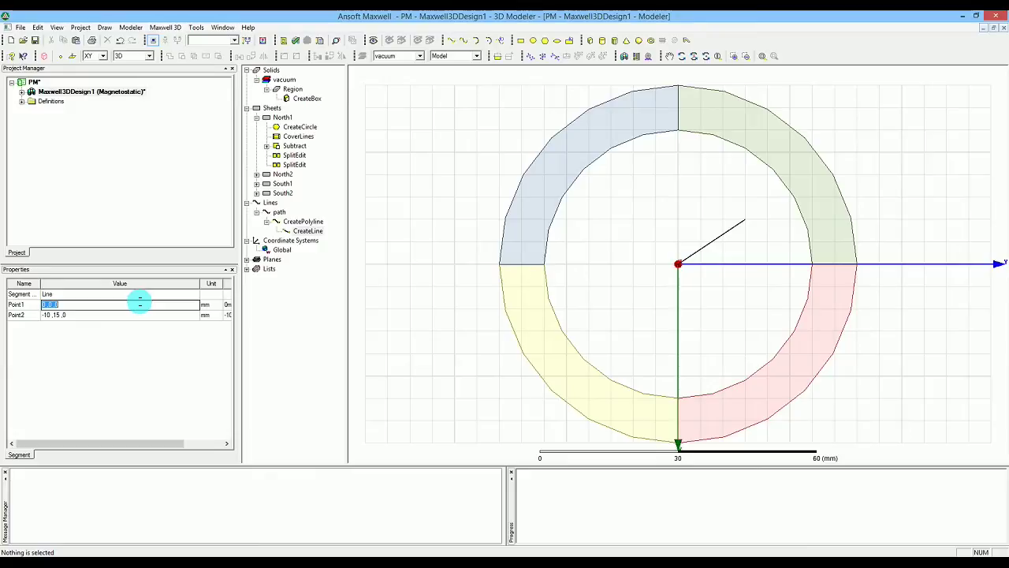
{"action": "type", "text": "0 ,0 "}
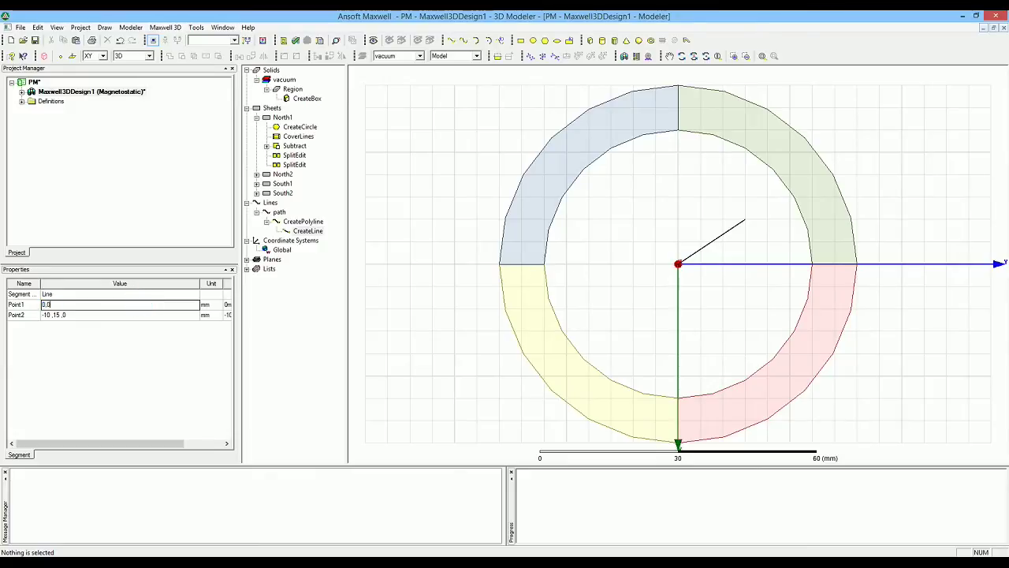
{"action": "type", "text": ","}
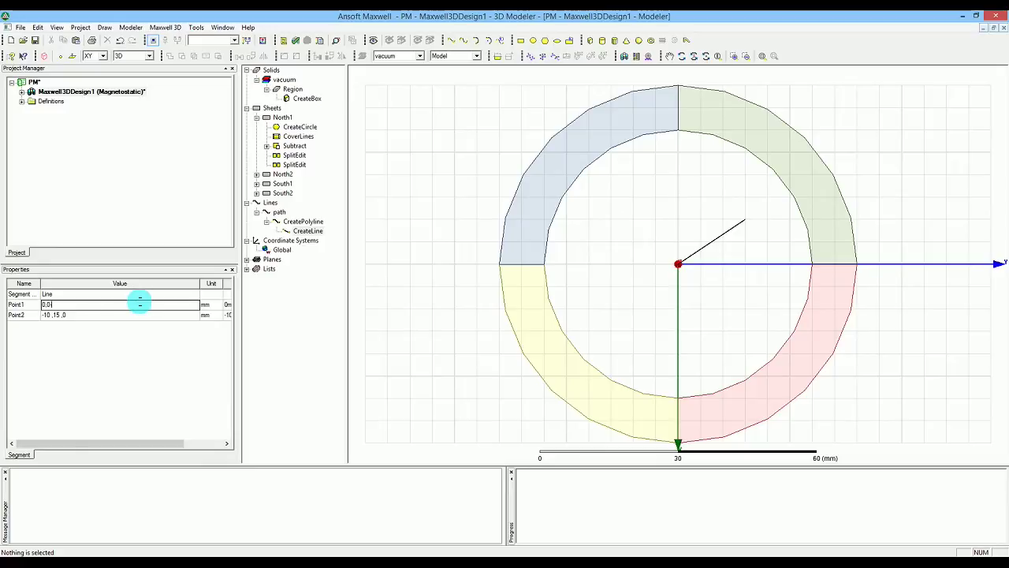
{"action": "type", "text": "-2"}
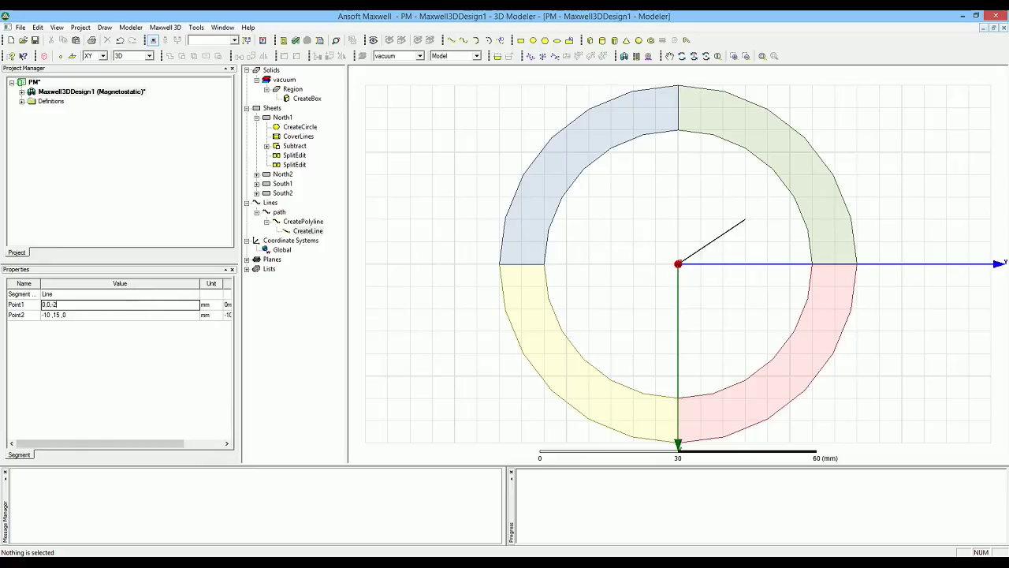
{"action": "type", "text": "0"}
{"action": "key", "text": "Tab"}
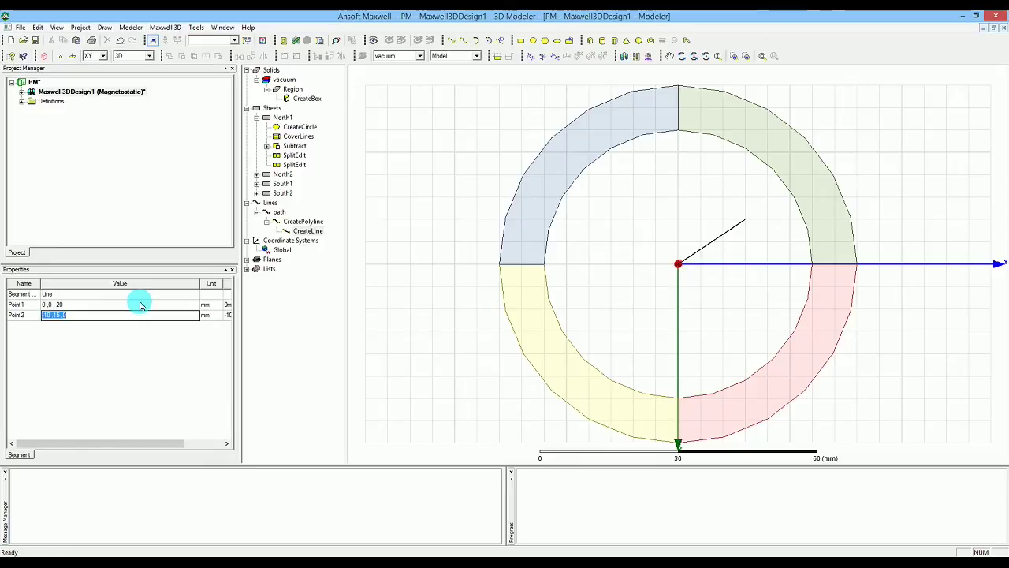
{"action": "type", "text": "0,0,20"}
{"action": "key", "text": "Return"}
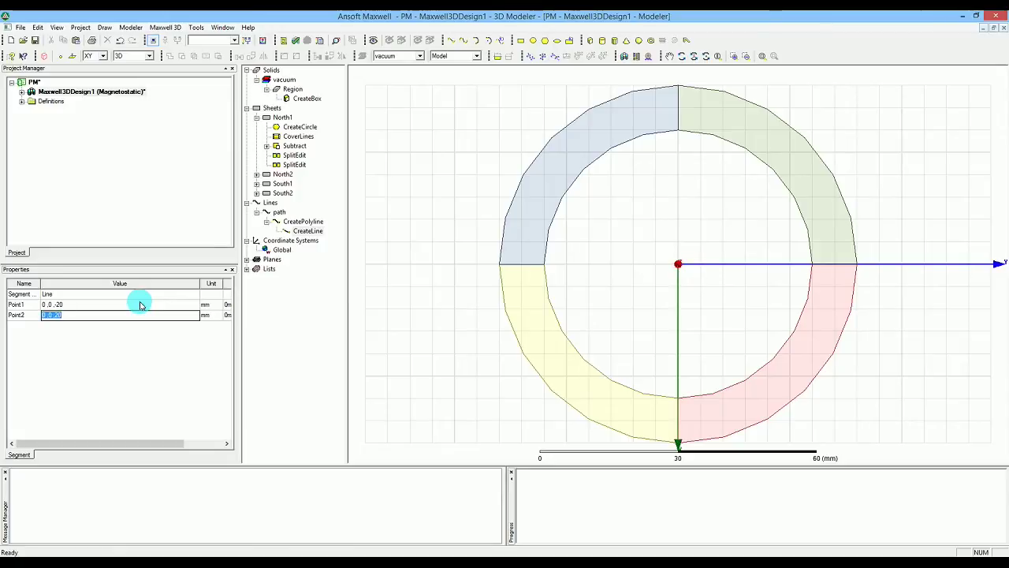
{"action": "left_click", "coordinate": [451, 178]}
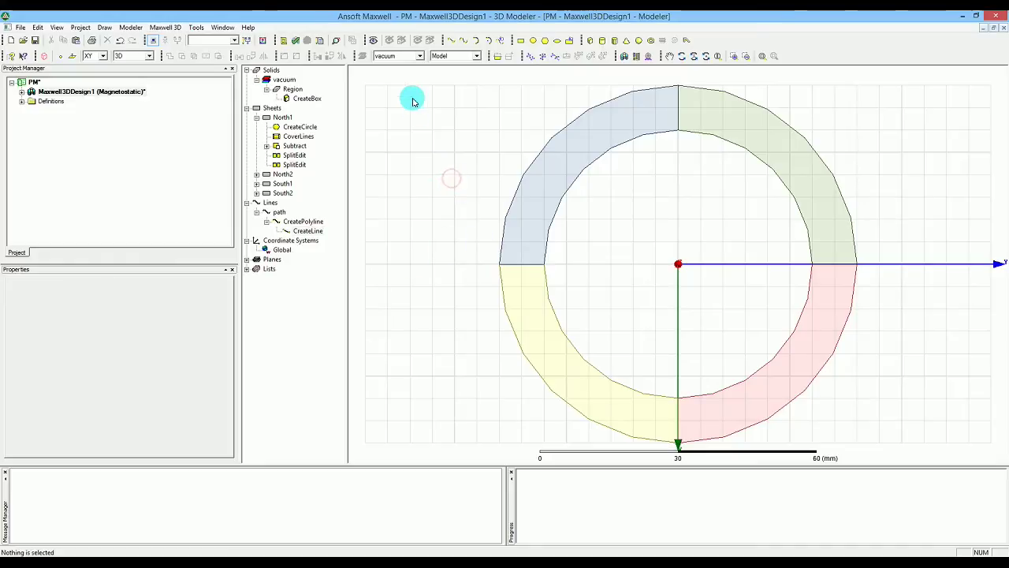
Select North1, North2, South1, South2 and the path line in the model tree
{"action": "left_click", "coordinate": [257, 118]}
{"action": "left_click", "coordinate": [280, 118]}
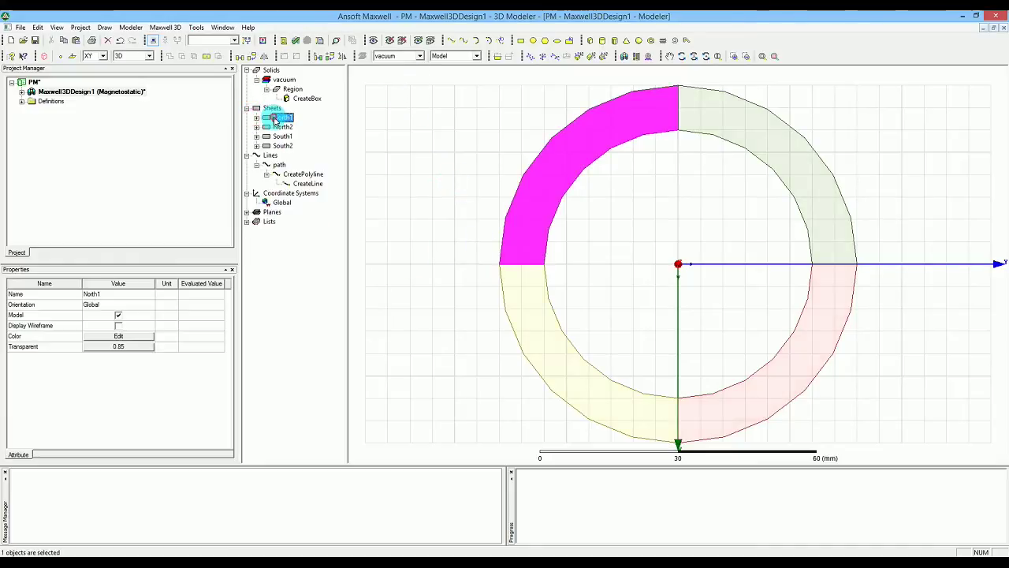
{"action": "key", "text": "ctrl+a"}
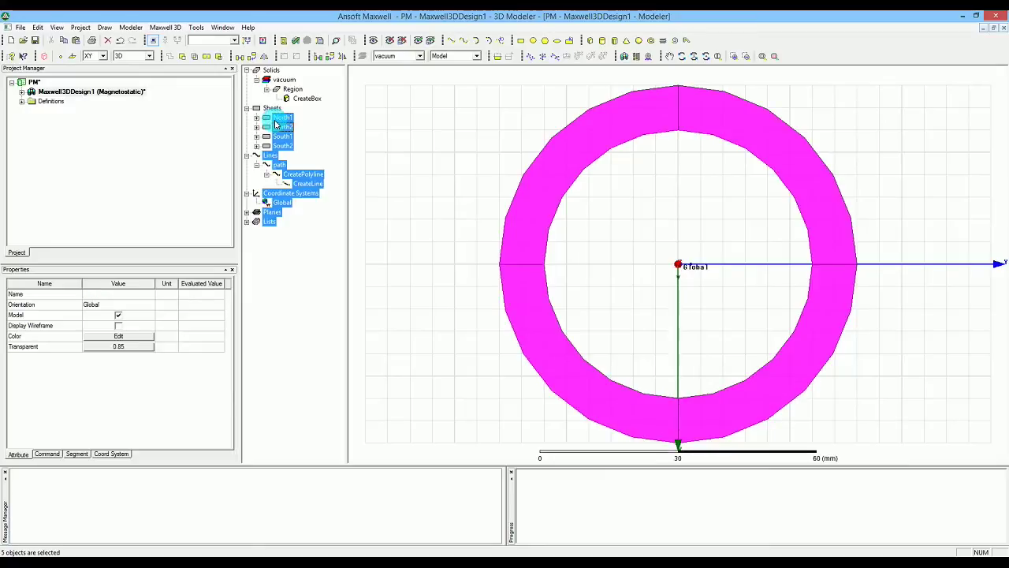
{"action": "left_click", "coordinate": [307, 128]}
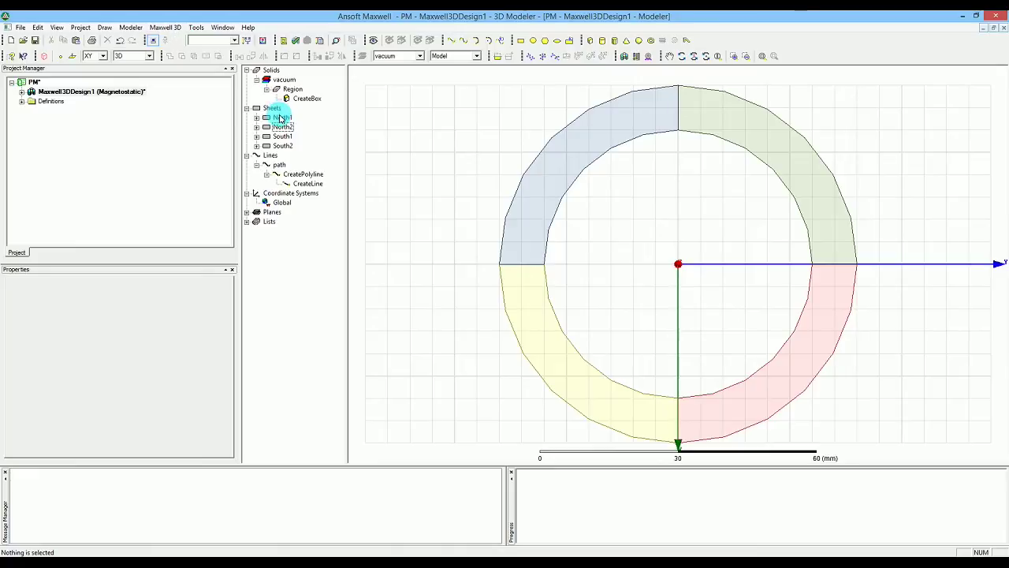
{"action": "left_click", "coordinate": [281, 117]}
{"action": "left_click", "coordinate": [281, 136], "text": "shift"}
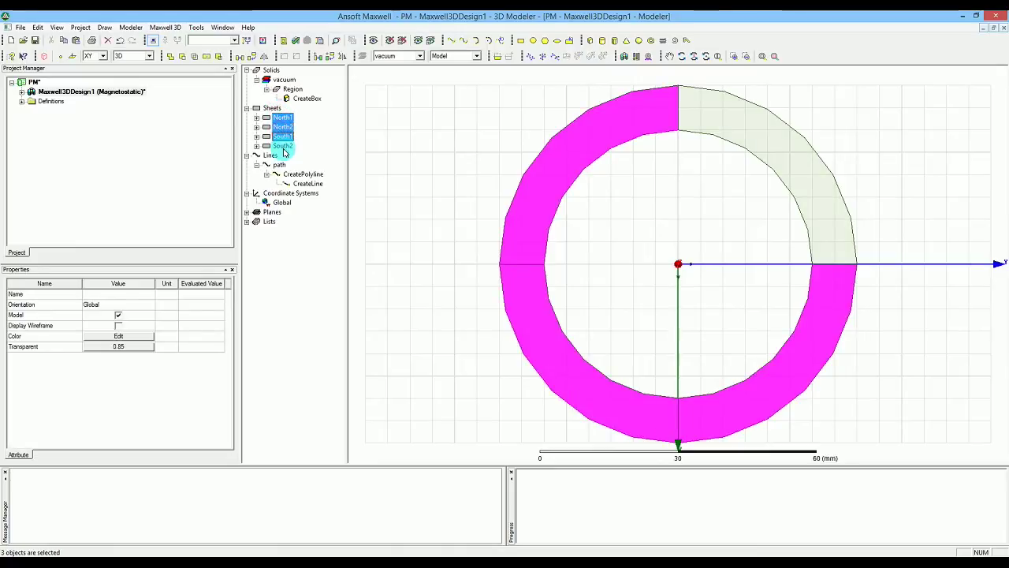
{"action": "left_click", "coordinate": [285, 147], "text": "ctrl"}
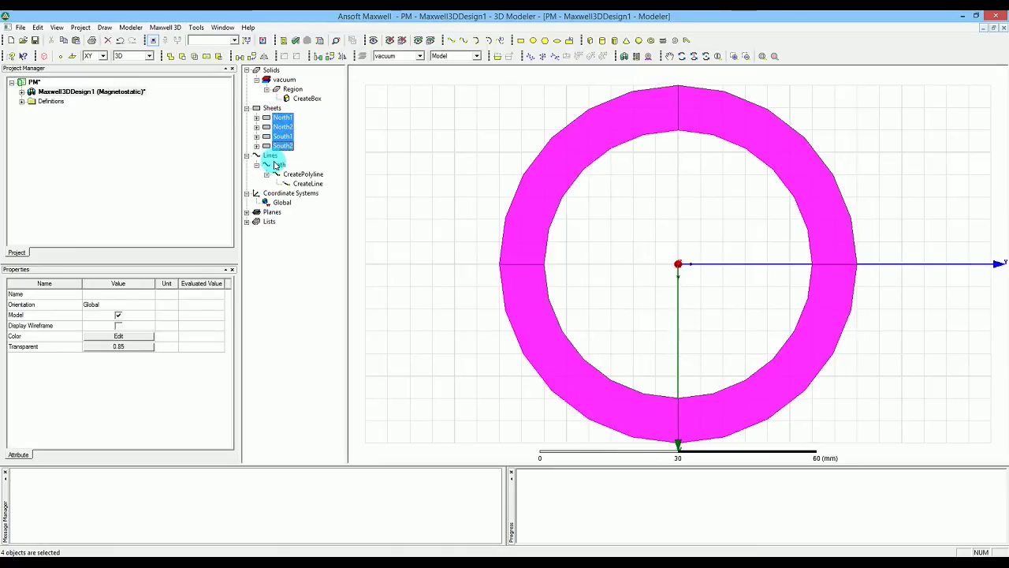
{"action": "left_click", "coordinate": [276, 163], "text": "ctrl"}
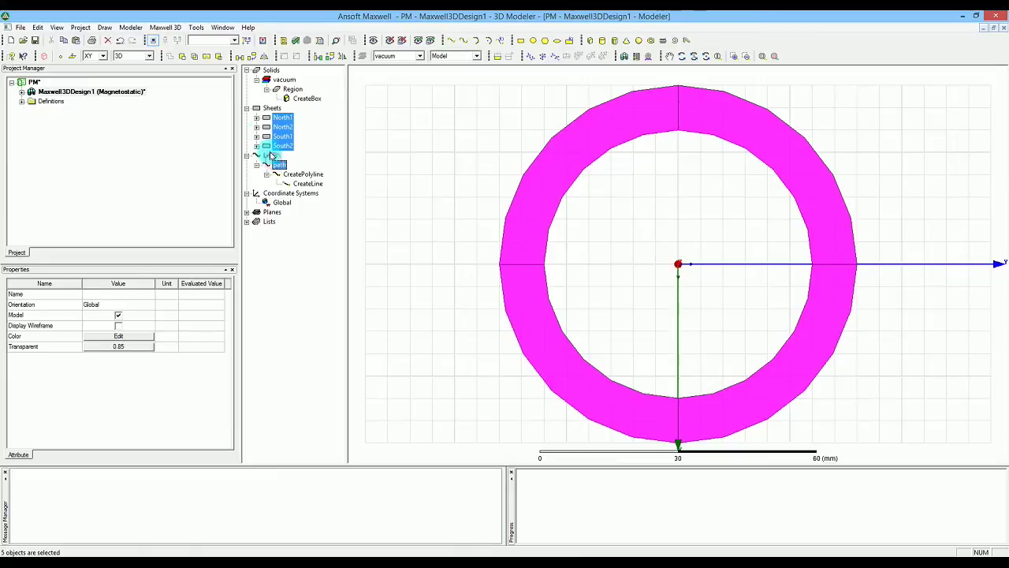
Sweep the four quarters along the path with a 45° angle of twist
{"action": "left_click", "coordinate": [132, 28]}
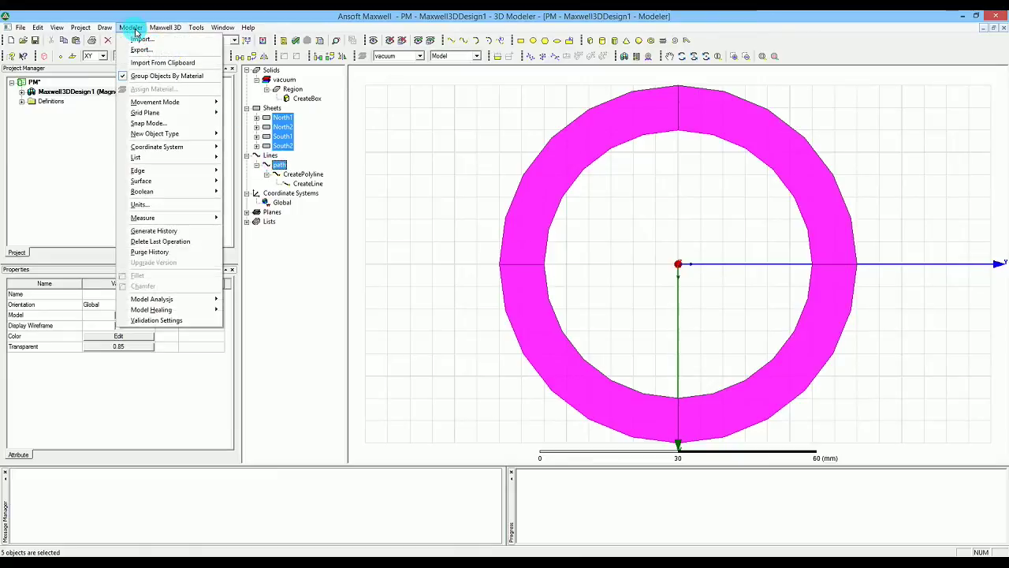
{"action": "mouse_move", "coordinate": [106, 30]}
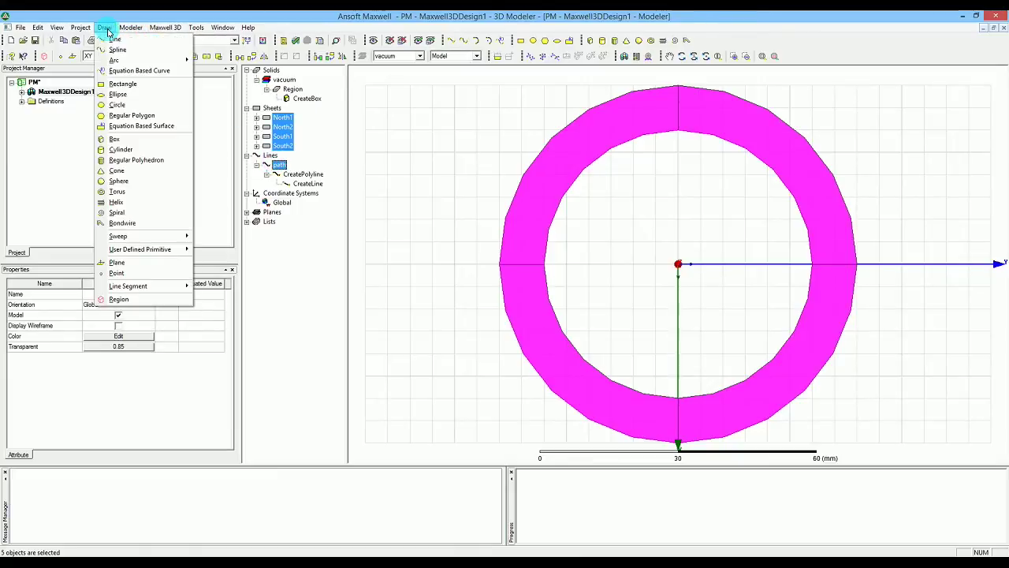
{"action": "mouse_move", "coordinate": [142, 236]}
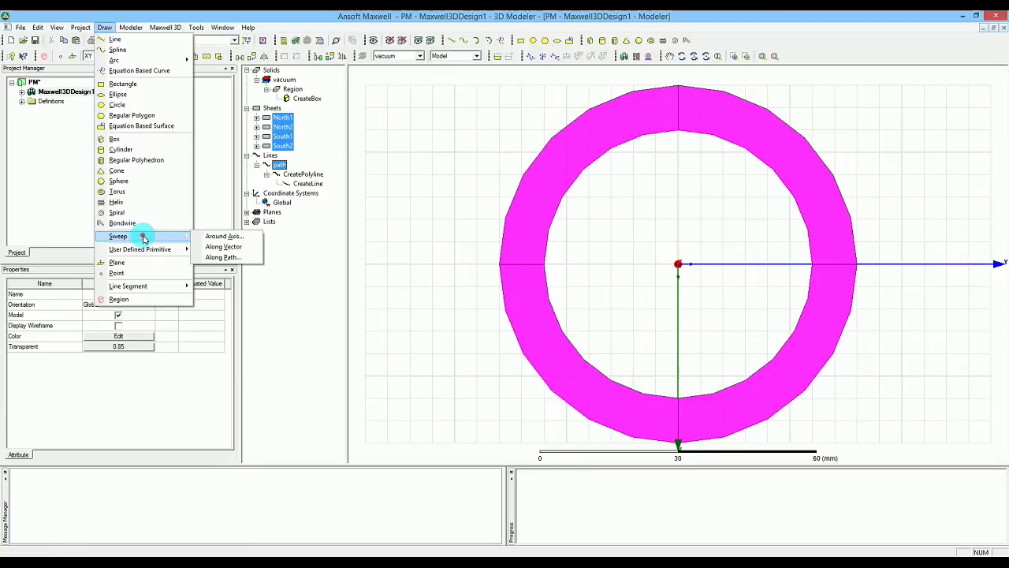
{"action": "left_click", "coordinate": [235, 259]}
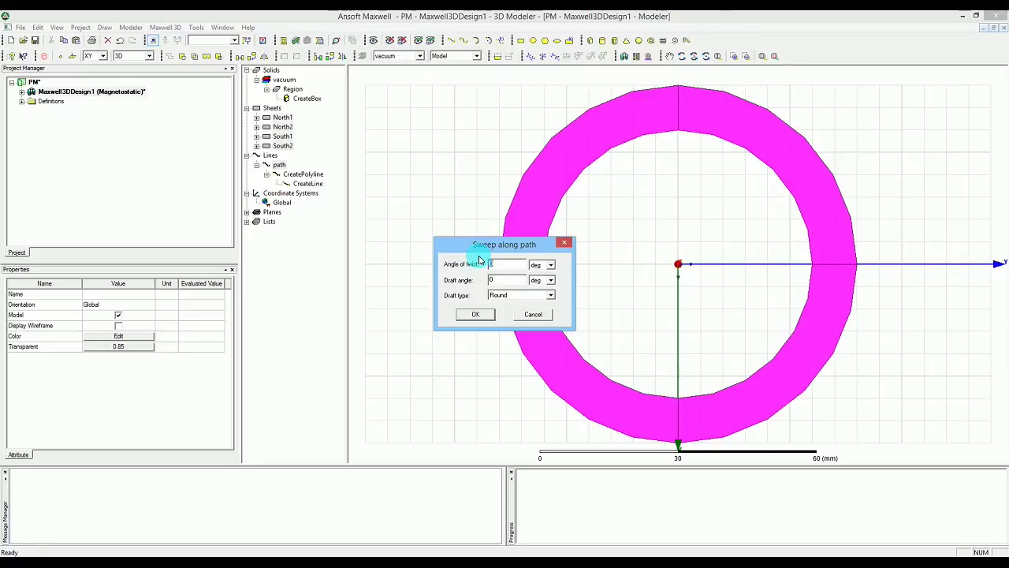
{"action": "type", "text": "45"}
{"action": "left_click", "coordinate": [476, 314]}
{"action": "left_click", "coordinate": [481, 313]}
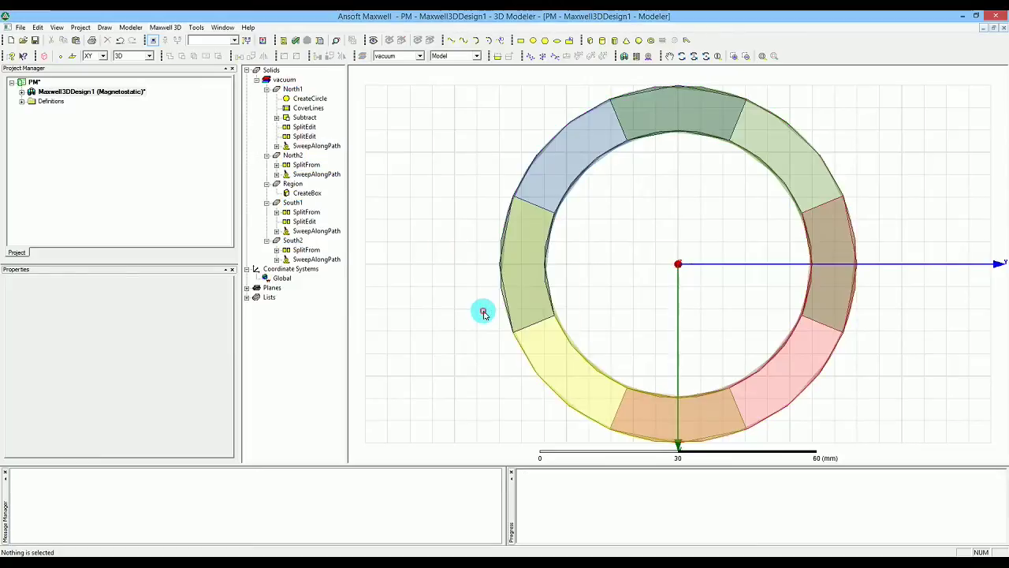
{"action": "left_click", "coordinate": [706, 56]}
Orbit the model from the top view into an upright perspective to inspect the twisted quarters
{"action": "left_click_drag", "start_coordinate": [725, 201], "coordinate": [726, 142]}
{"action": "left_click_drag", "start_coordinate": [731, 227], "coordinate": [584, 325]}
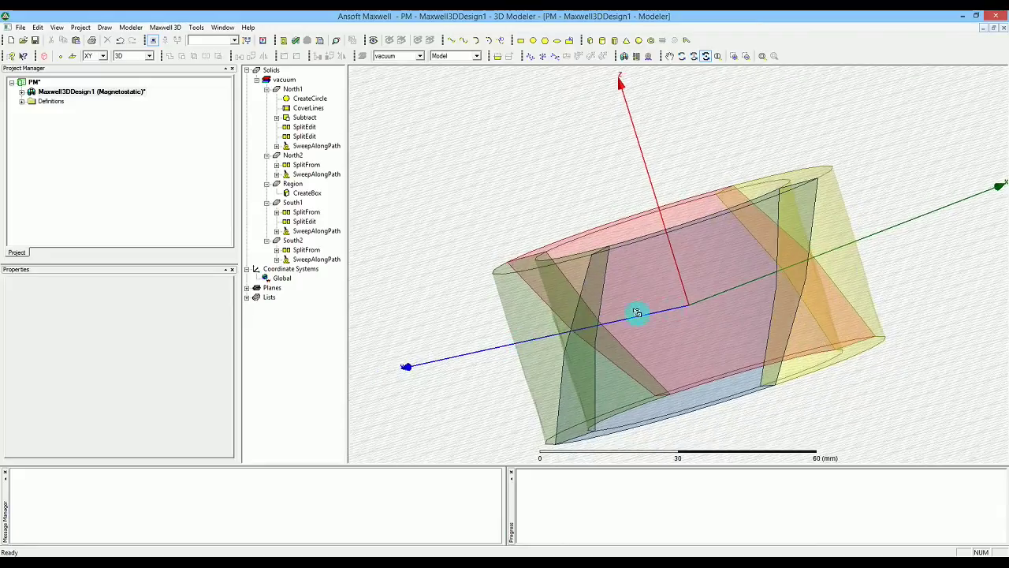
{"action": "left_click_drag", "start_coordinate": [755, 292], "coordinate": [680, 314]}
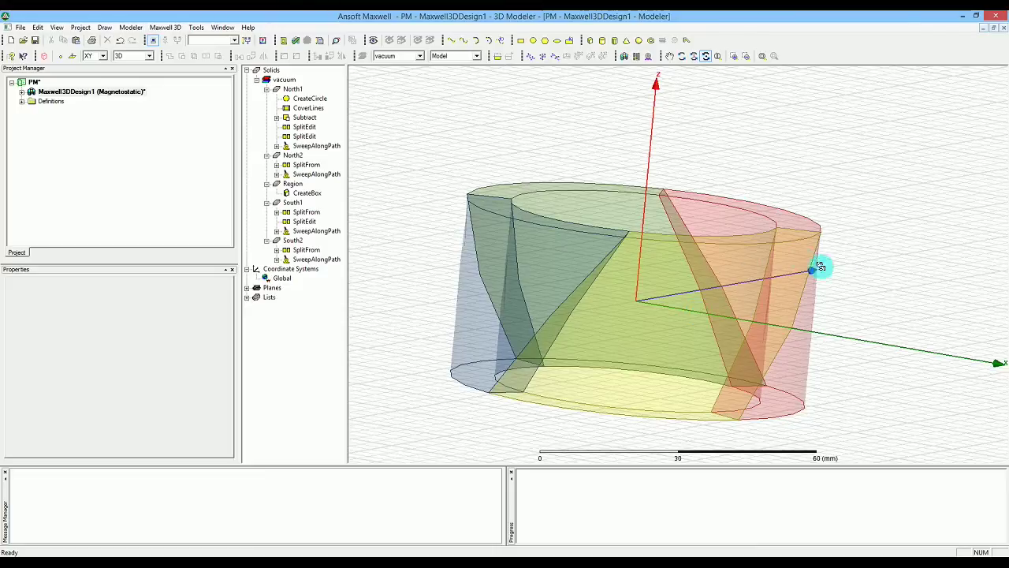
{"action": "left_click_drag", "start_coordinate": [907, 271], "coordinate": [891, 248]}
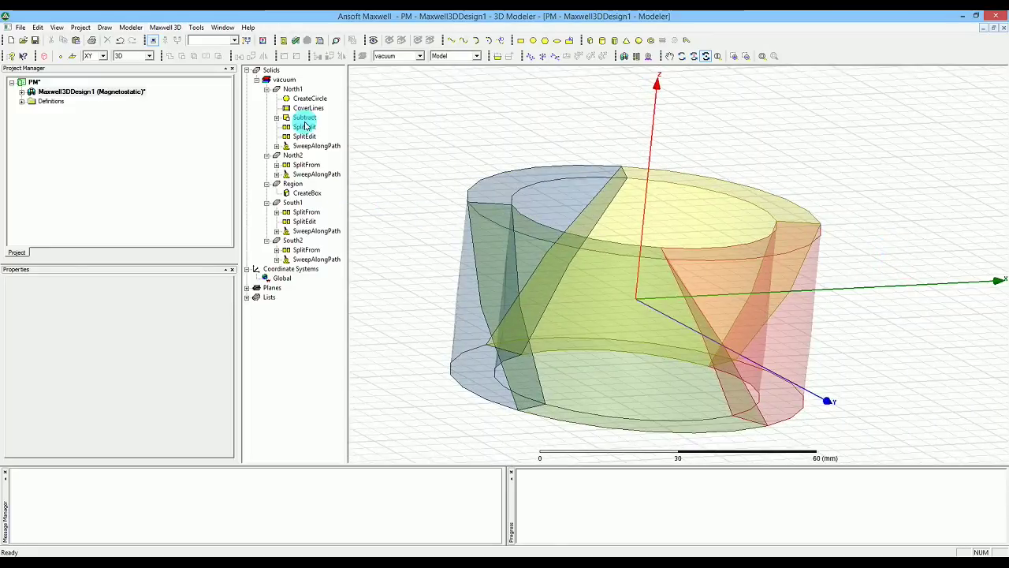
Select North1 and North2 in the tree and open Assign Material for them
{"action": "left_click", "coordinate": [267, 89]}
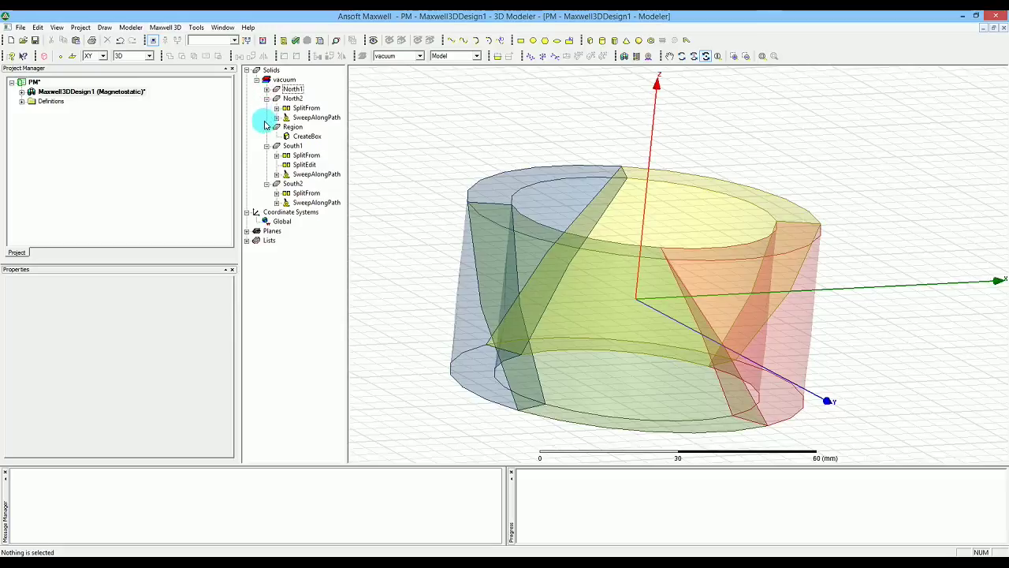
{"action": "left_click", "coordinate": [266, 127]}
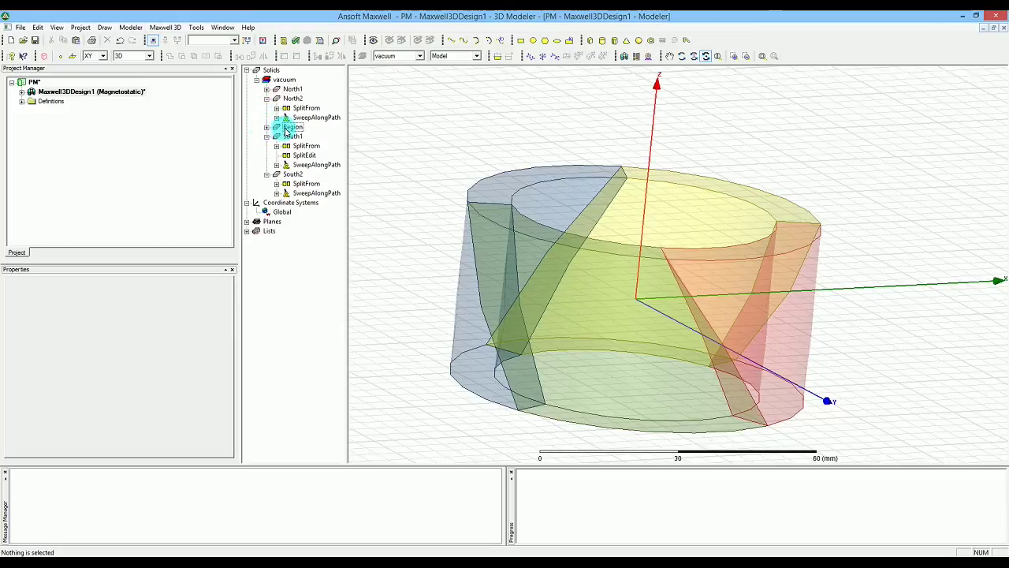
{"action": "left_click", "coordinate": [267, 136]}
{"action": "left_click", "coordinate": [267, 146]}
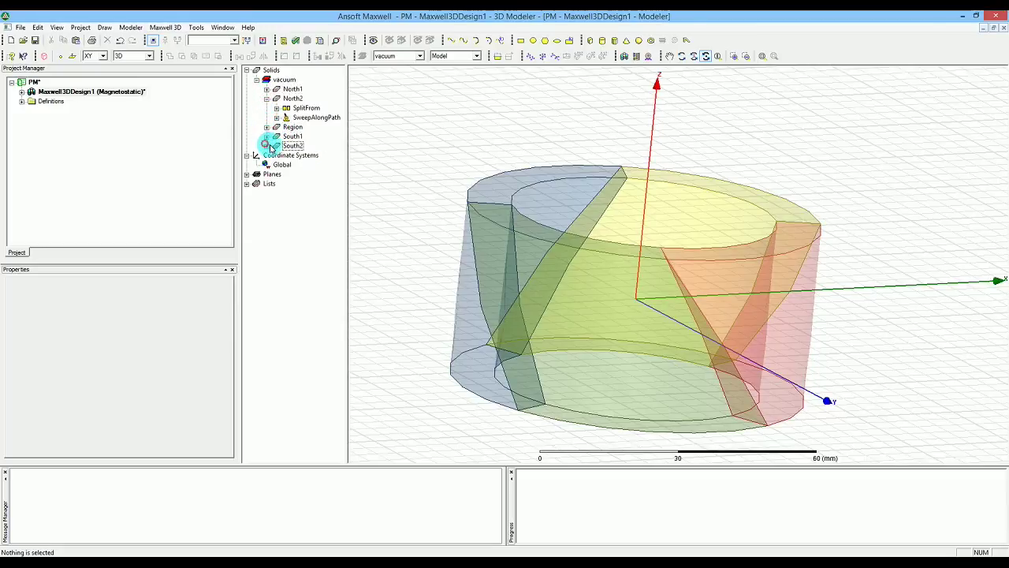
{"action": "left_click", "coordinate": [291, 89]}
{"action": "left_click", "coordinate": [293, 97], "text": "ctrl"}
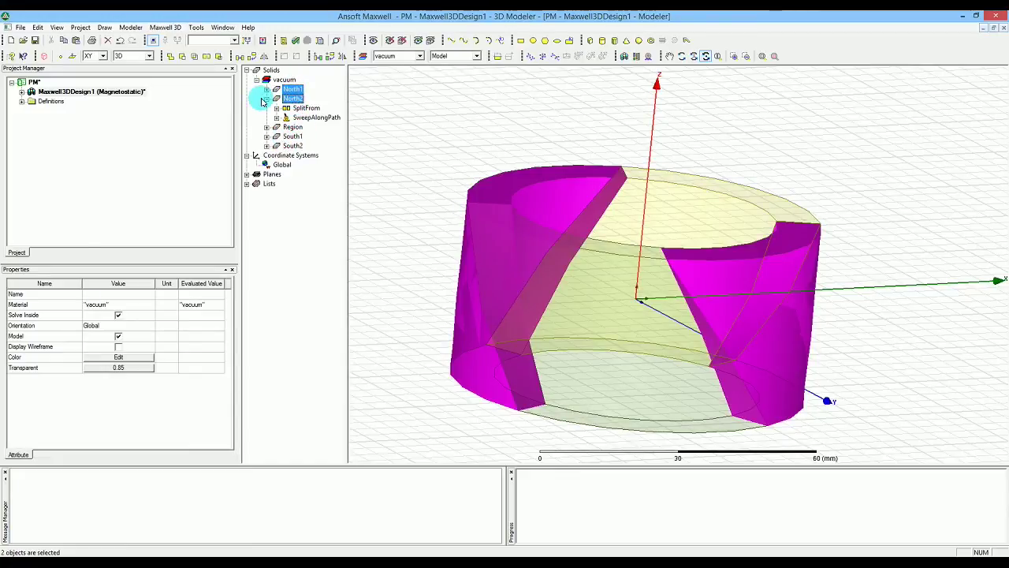
{"action": "left_click", "coordinate": [266, 98]}
{"action": "right_click", "coordinate": [290, 98]}
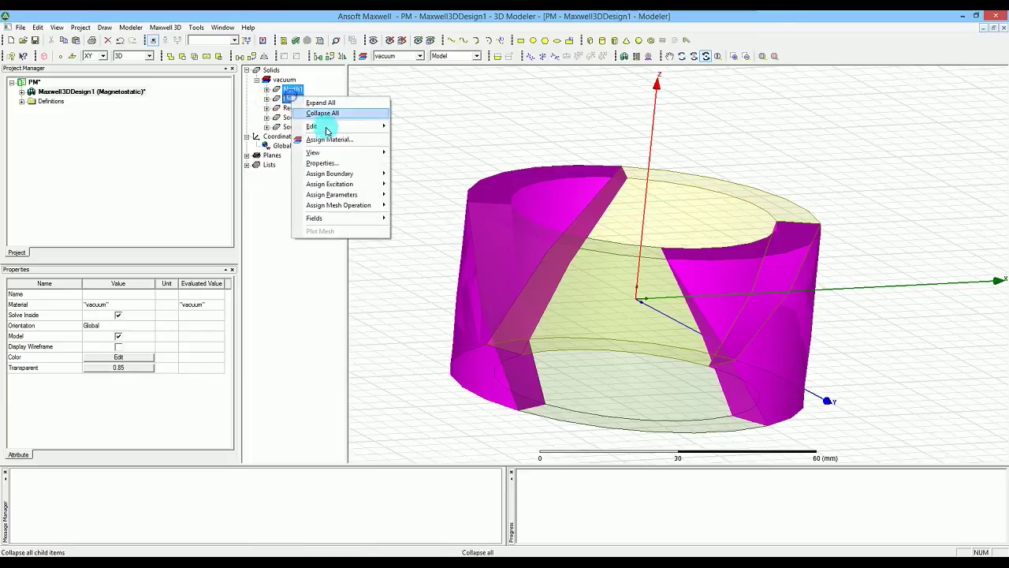
{"action": "left_click", "coordinate": [331, 139]}
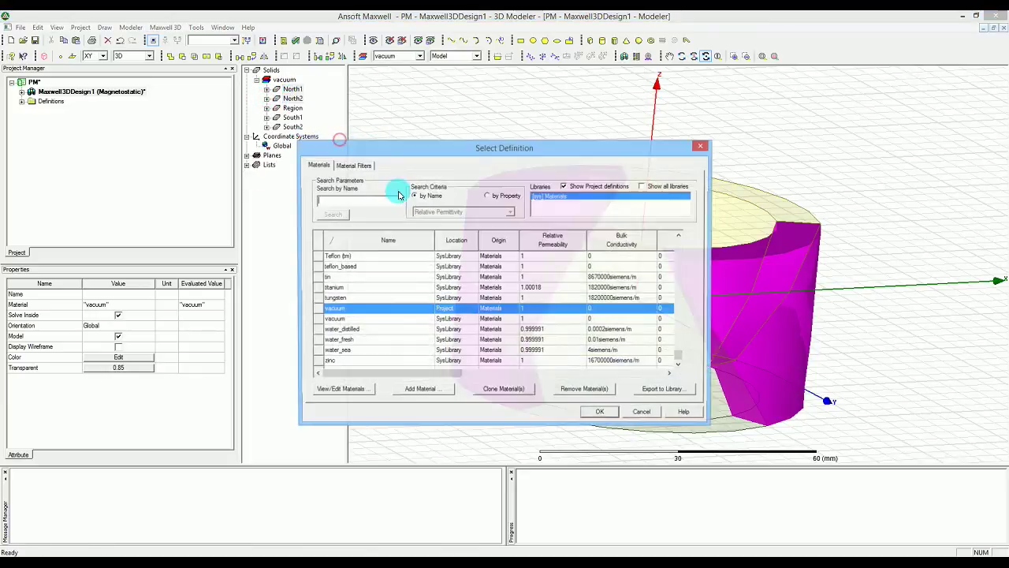
Search the material library for NdFe and clone the NdFe35 material
{"action": "left_click", "coordinate": [359, 211]}
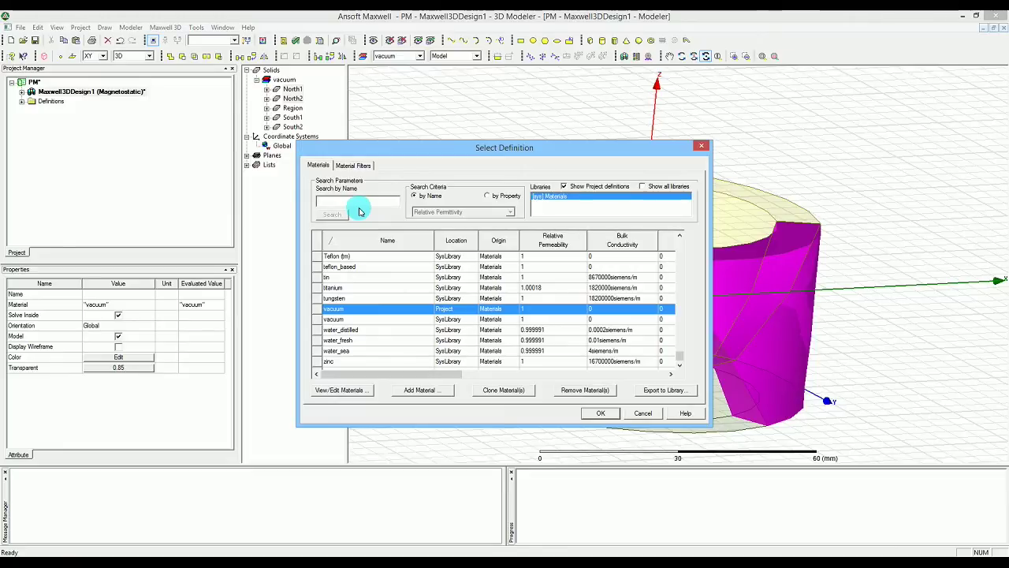
{"action": "type", "text": "Nd"}
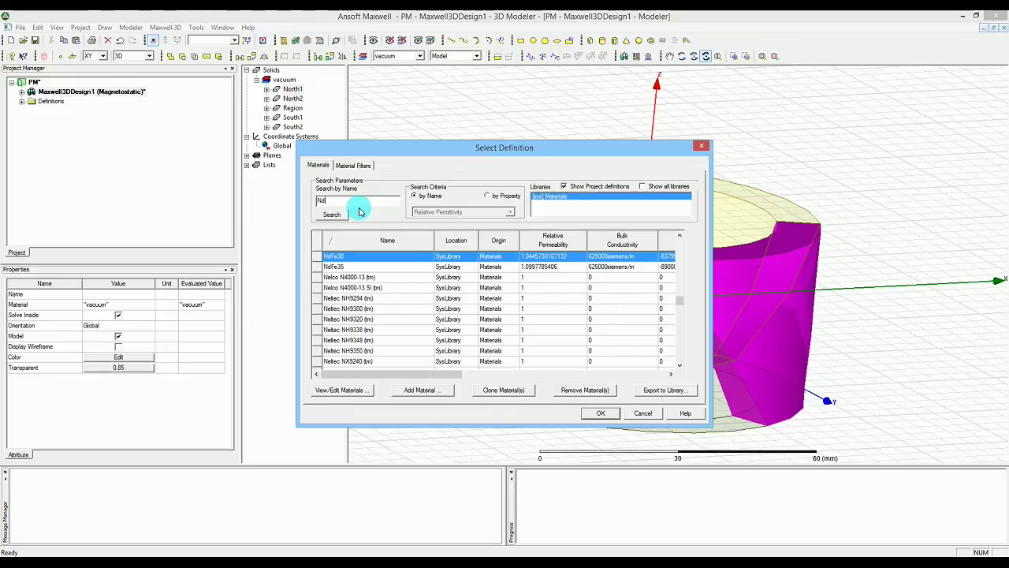
{"action": "type", "text": "Fe"}
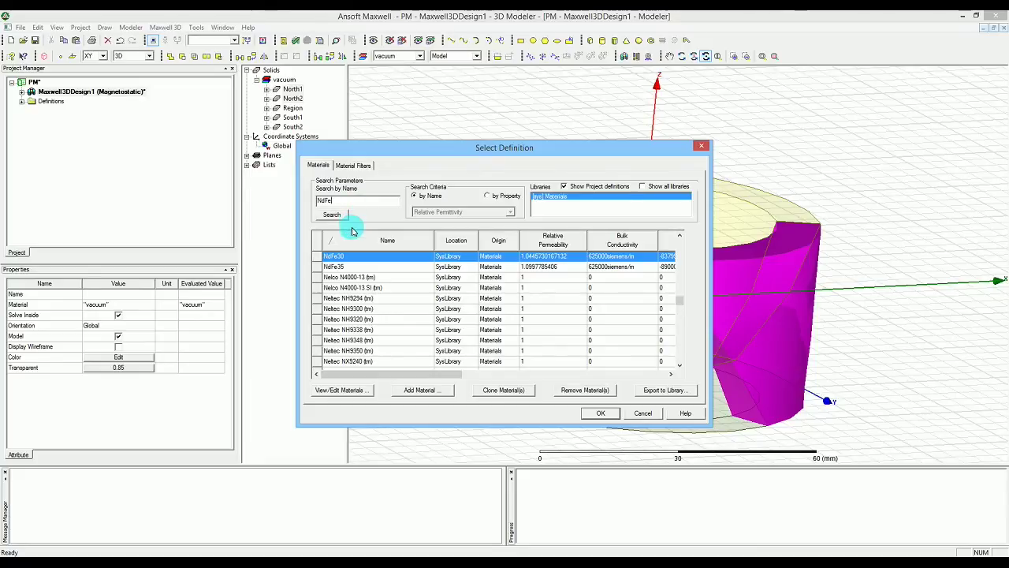
{"action": "left_click", "coordinate": [355, 263]}
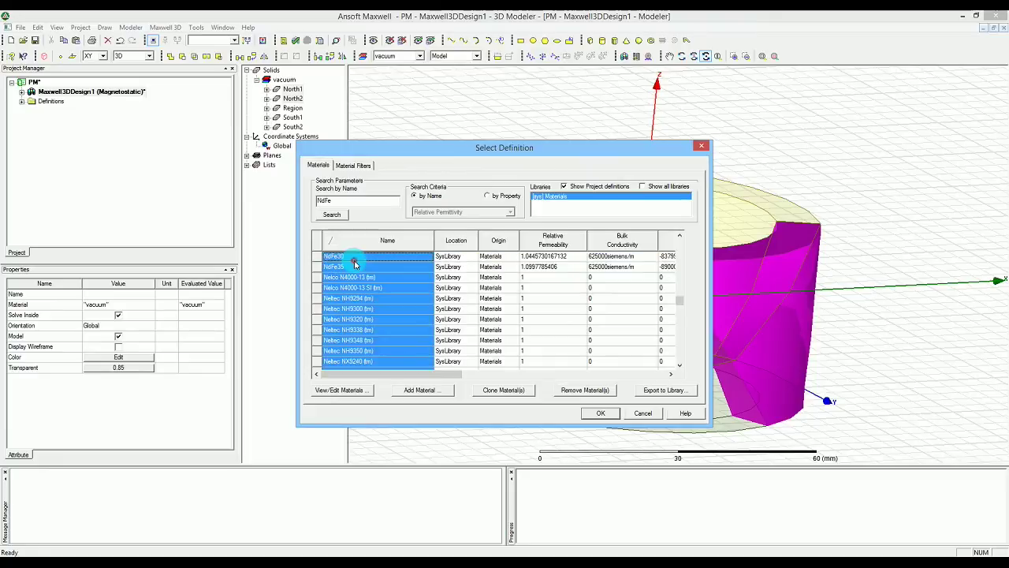
{"action": "left_click", "coordinate": [355, 265]}
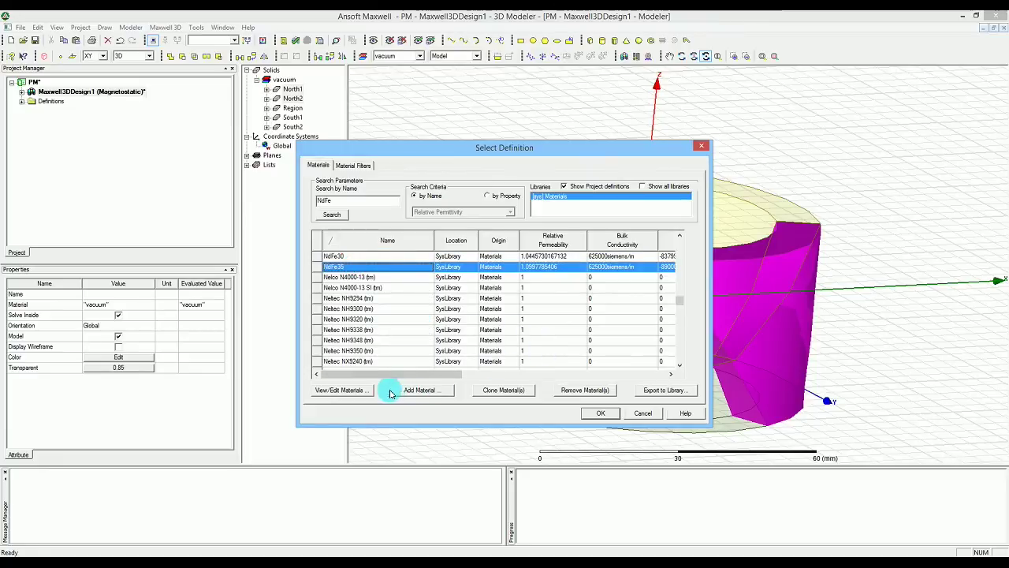
{"action": "left_click", "coordinate": [501, 391]}
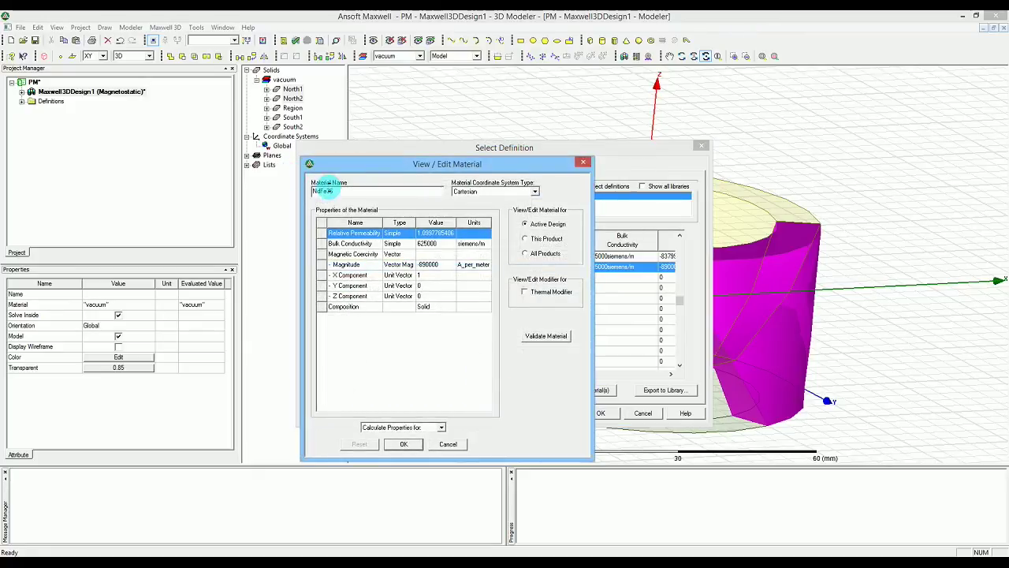
Name the NdFe35 copy Magnet_N with cylindrical coordinates, validate it, and assign it to North1 and North2
{"action": "left_click_drag", "start_coordinate": [334, 191], "coordinate": [289, 188]}
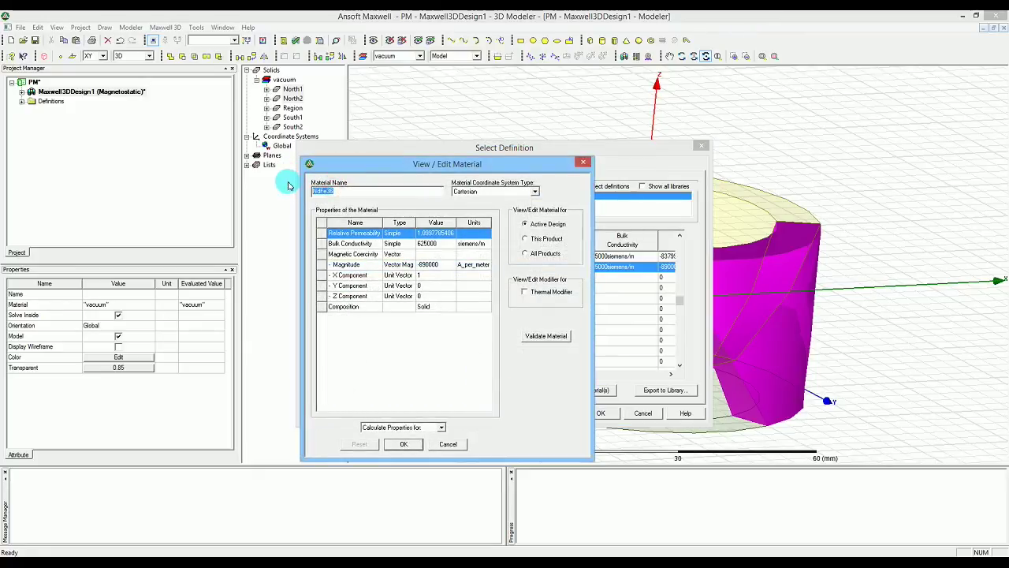
{"action": "type", "text": "Magnet_N"}
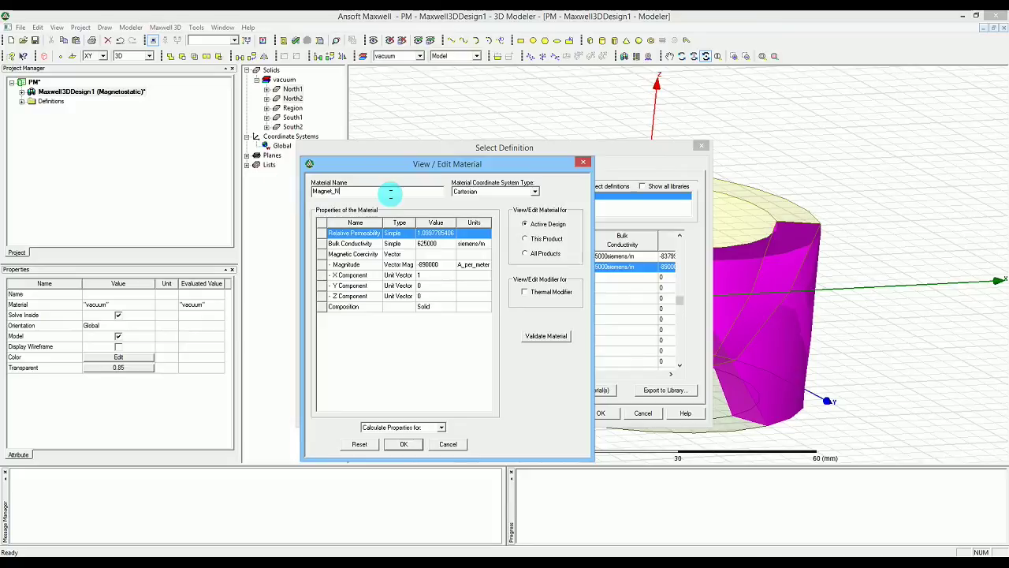
{"action": "left_click", "coordinate": [476, 192]}
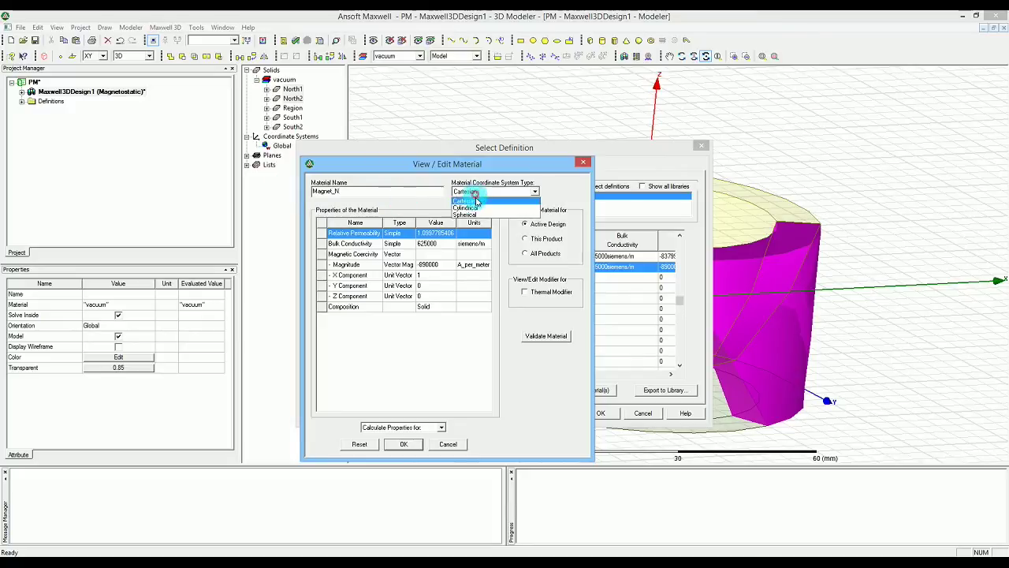
{"action": "left_click", "coordinate": [471, 207]}
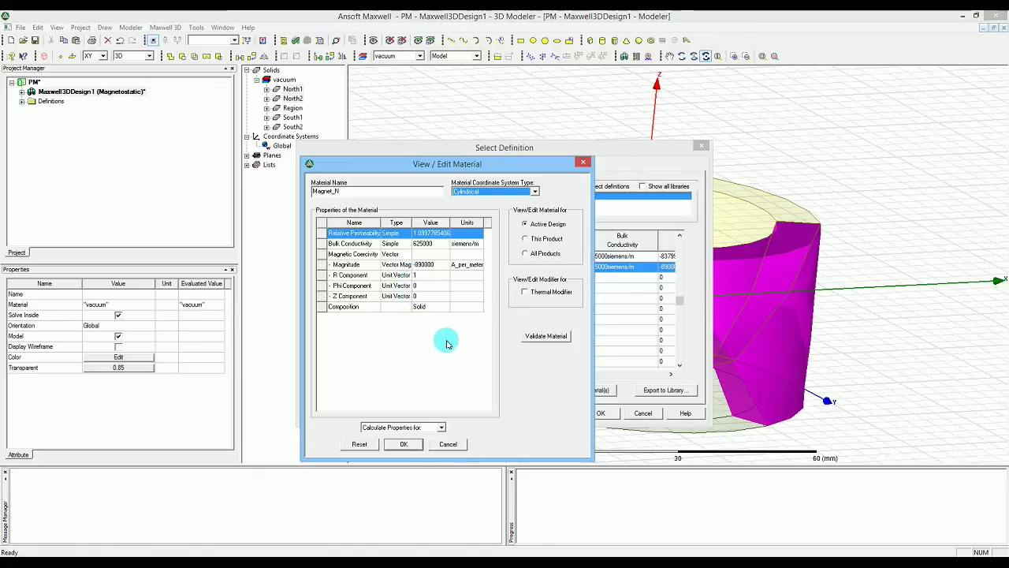
{"action": "left_click", "coordinate": [532, 337]}
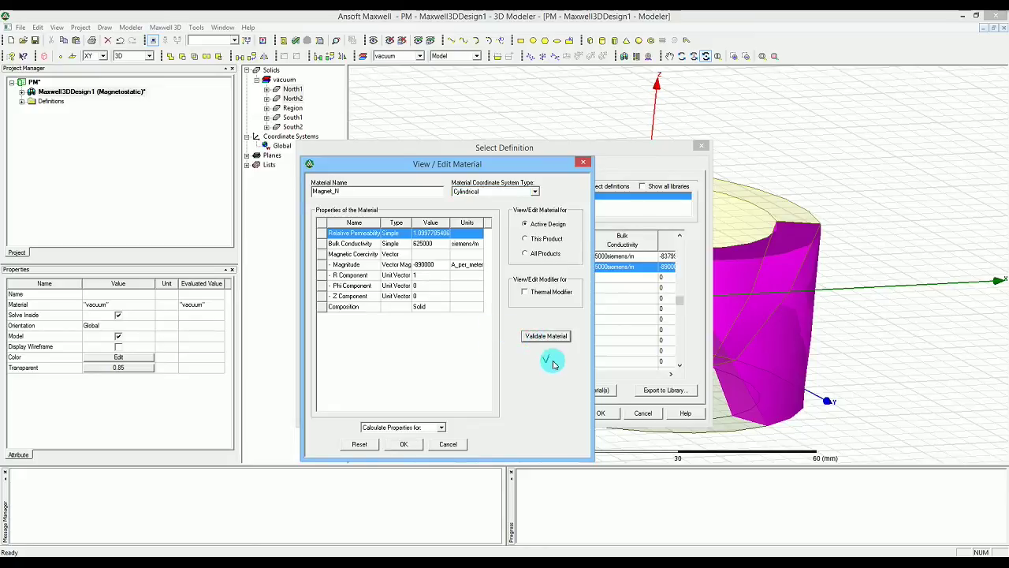
{"action": "left_click", "coordinate": [402, 444]}
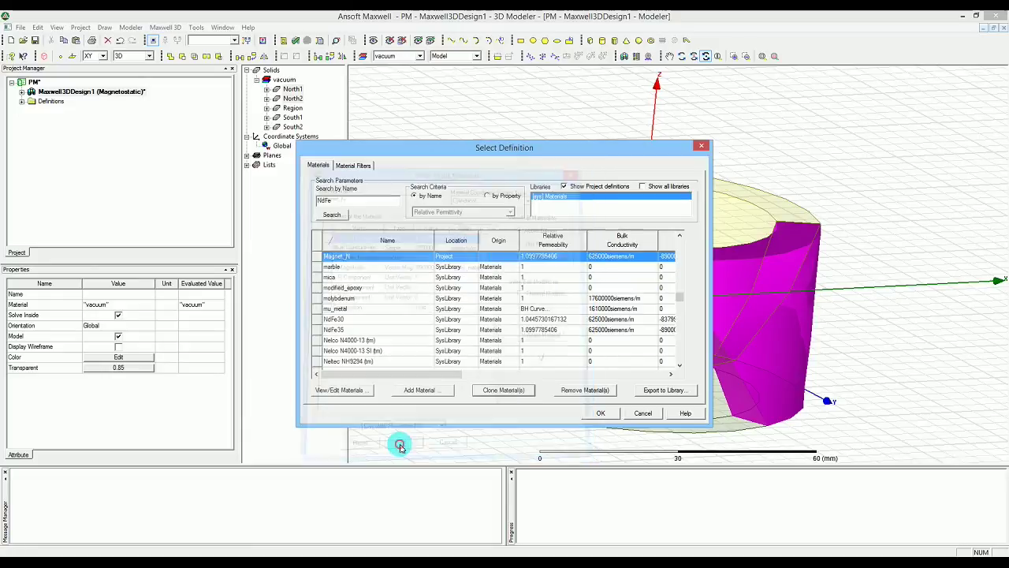
{"action": "left_click", "coordinate": [587, 418]}
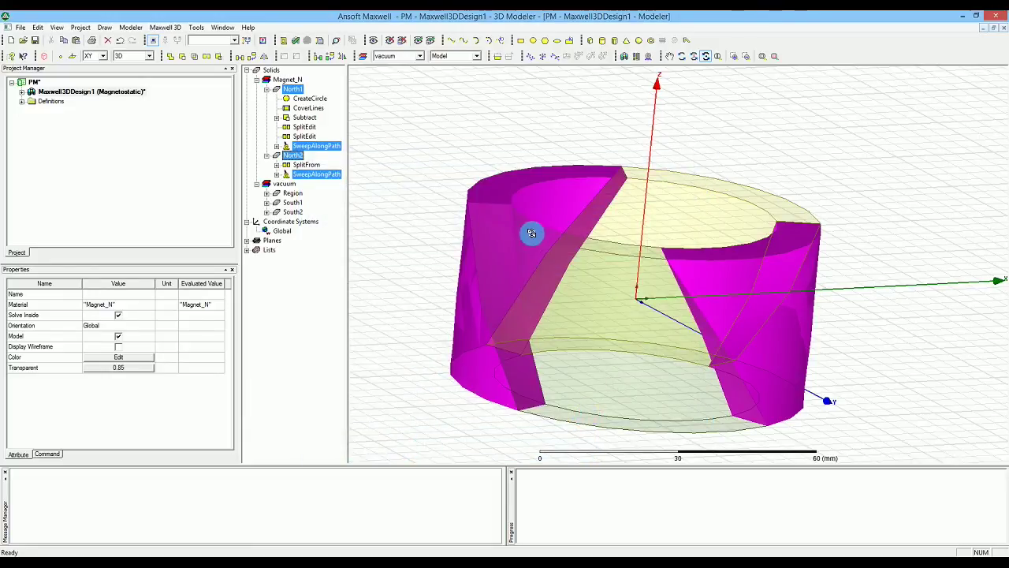
Select South1 and South2 in the tree and open Assign Material for them
{"action": "left_click", "coordinate": [495, 145]}
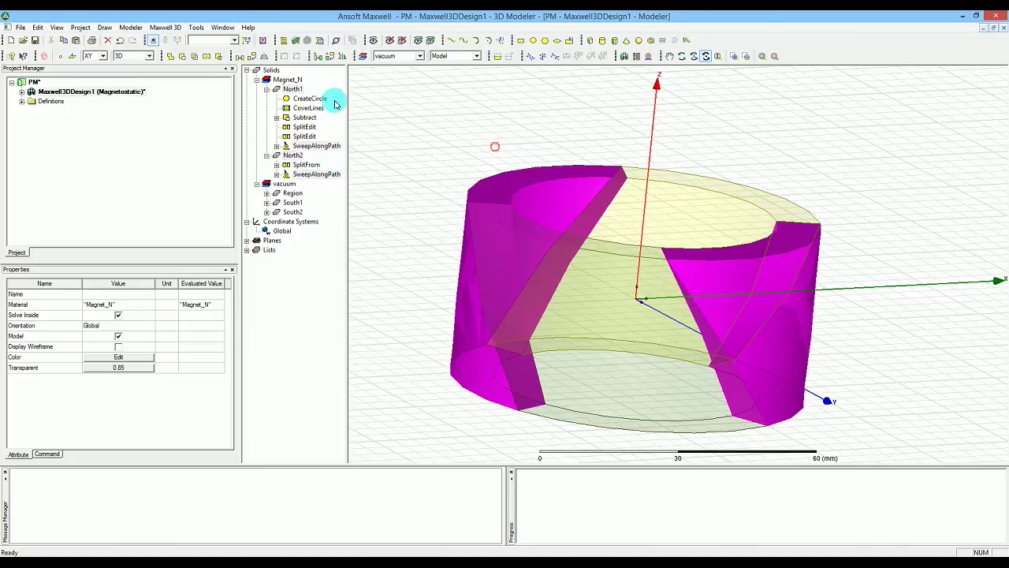
{"action": "left_click", "coordinate": [266, 89]}
{"action": "left_click", "coordinate": [266, 99]}
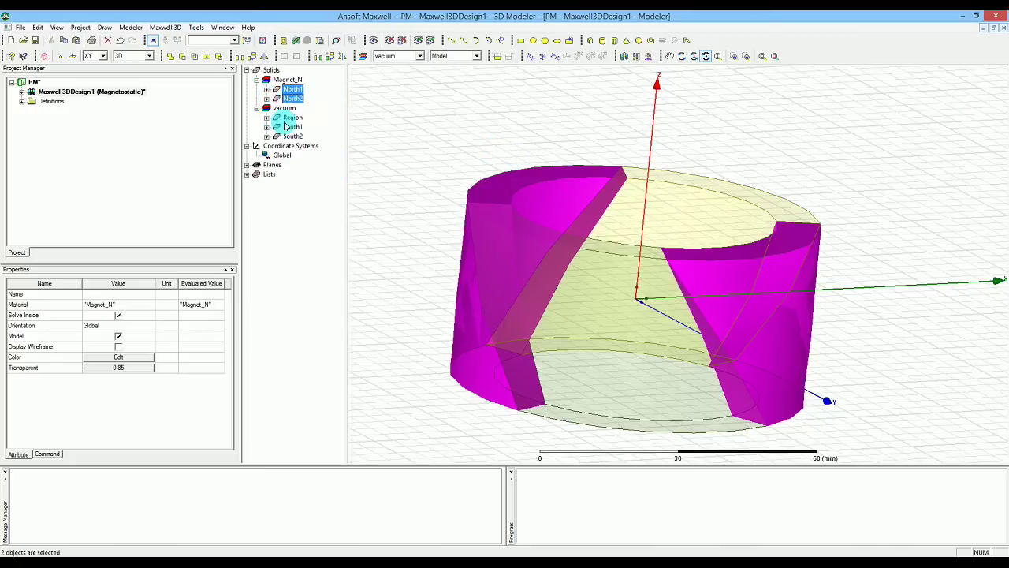
{"action": "left_click", "coordinate": [292, 127]}
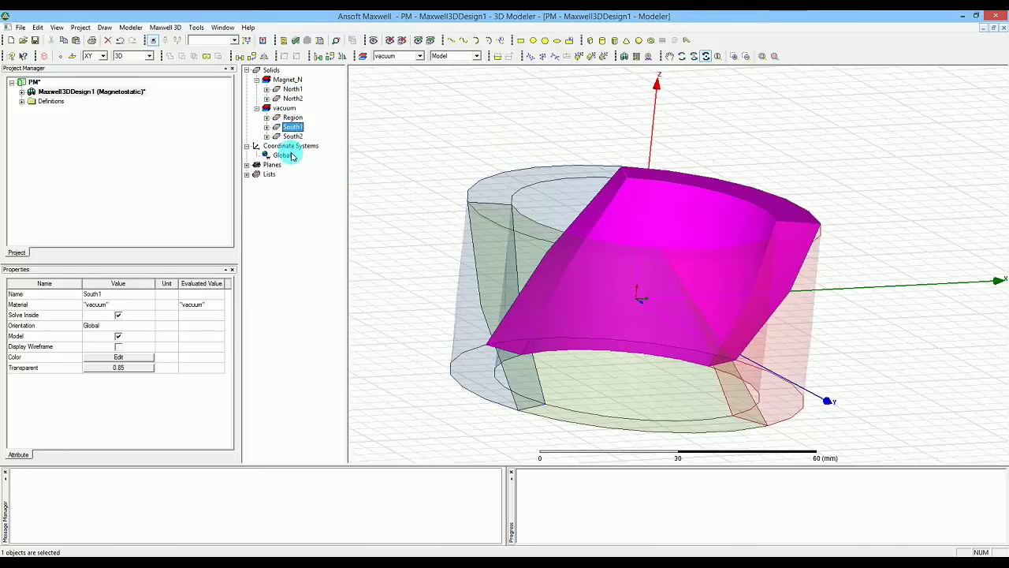
{"action": "left_click", "coordinate": [292, 137]}
{"action": "right_click", "coordinate": [292, 135]}
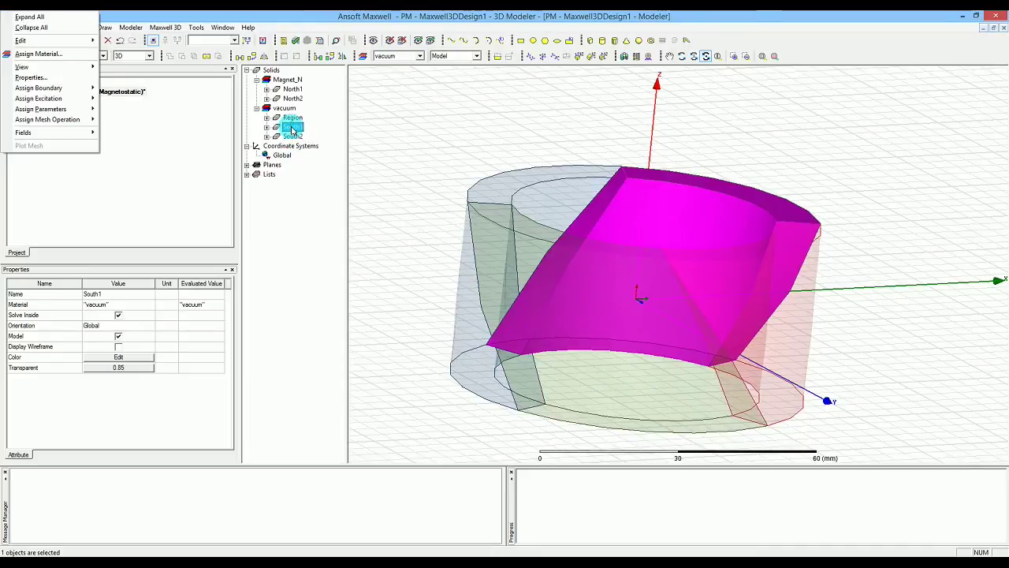
{"action": "key", "text": "Escape"}
{"action": "left_click", "coordinate": [292, 126], "text": "ctrl"}
{"action": "right_click", "coordinate": [290, 128]}
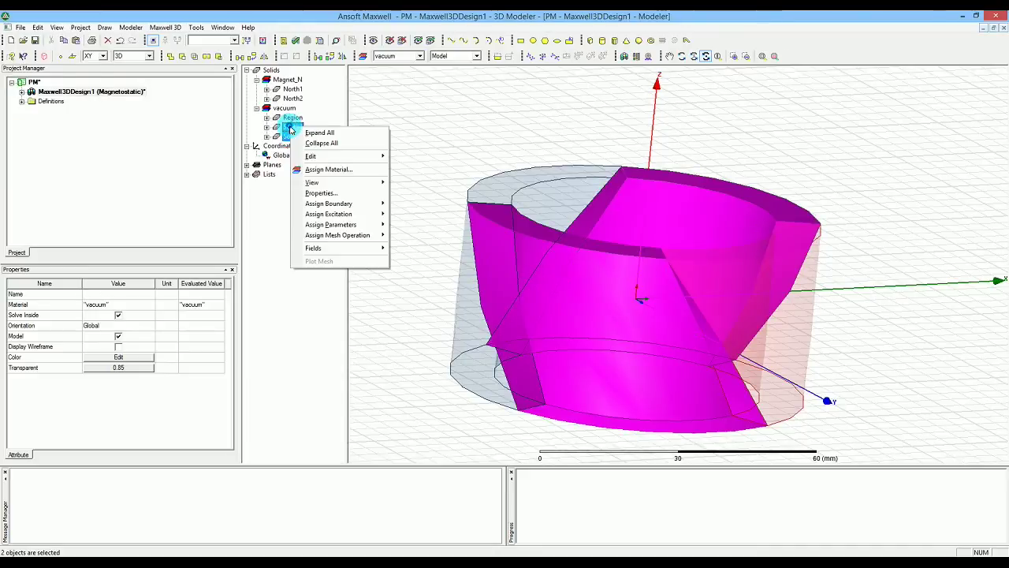
{"action": "left_click", "coordinate": [335, 167]}
{"action": "left_click", "coordinate": [347, 201]}
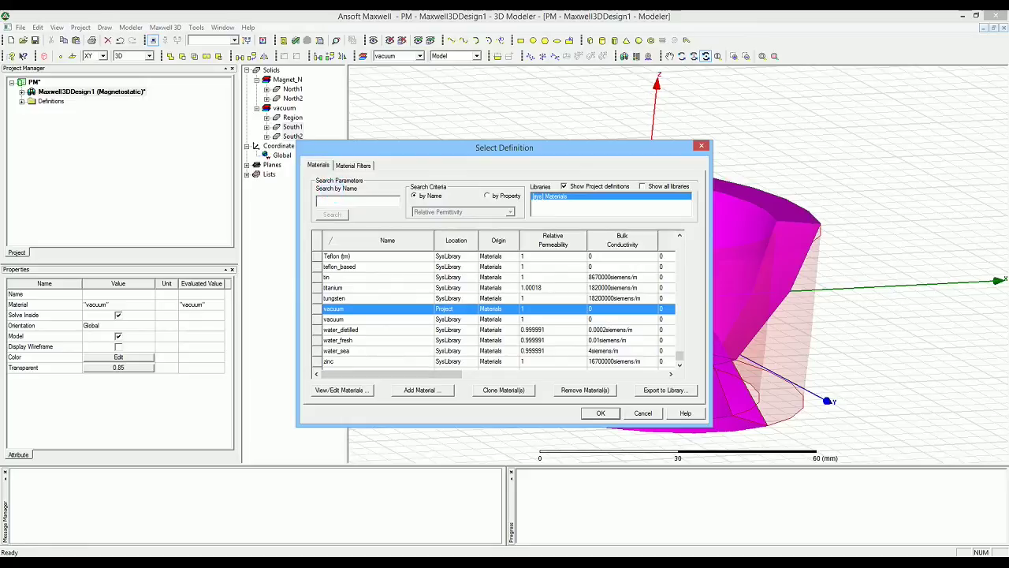
Clone NdFe35 from an Nd search as Magnet_S using cylindrical coordinates
{"action": "type", "text": "Nd"}
{"action": "left_click", "coordinate": [347, 267]}
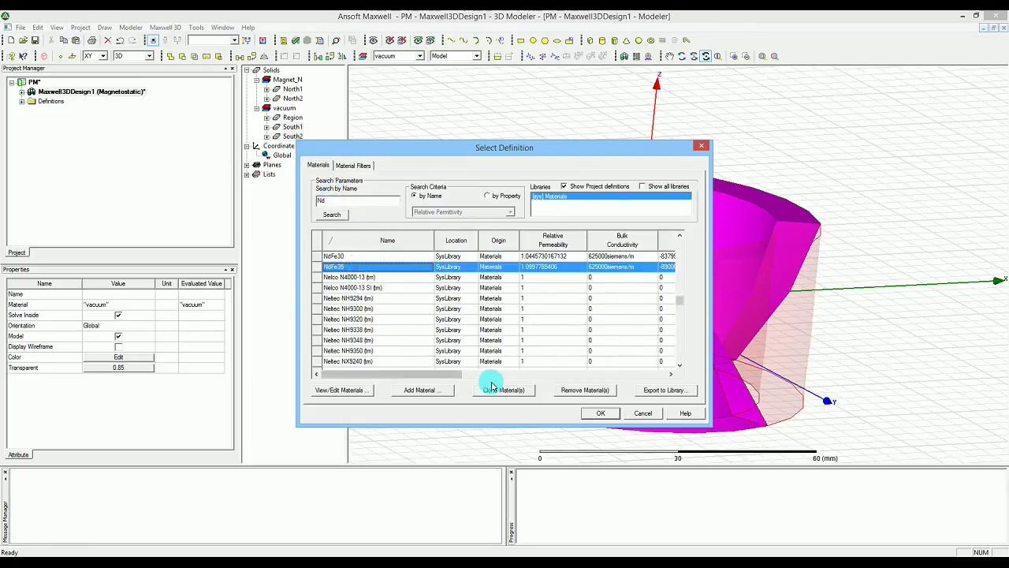
{"action": "left_click", "coordinate": [497, 390]}
{"action": "double_click", "coordinate": [347, 191]}
{"action": "type", "text": "Magn"}
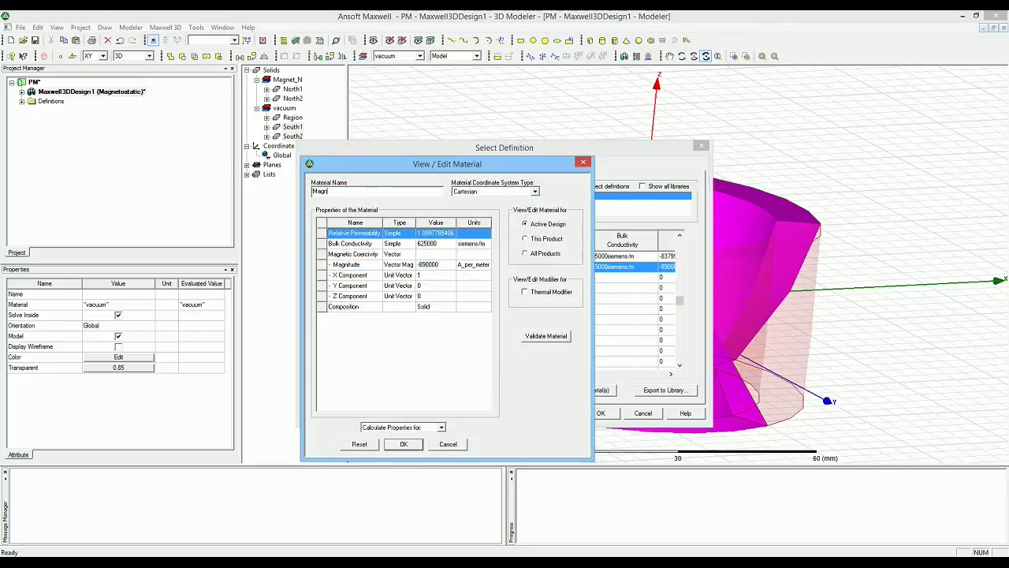
{"action": "type", "text": "et_S"}
{"action": "left_click", "coordinate": [535, 191]}
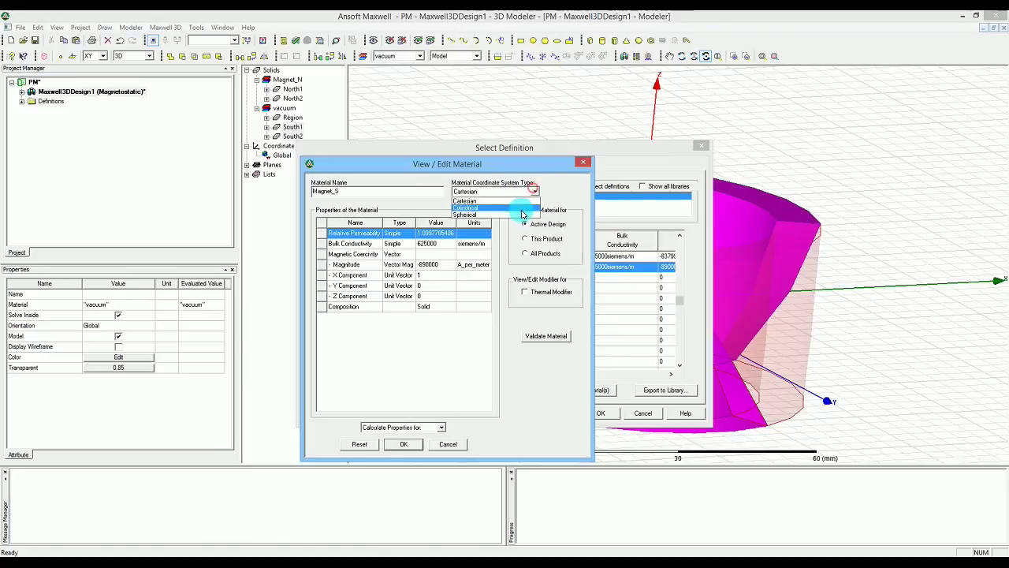
{"action": "left_click", "coordinate": [520, 209]}
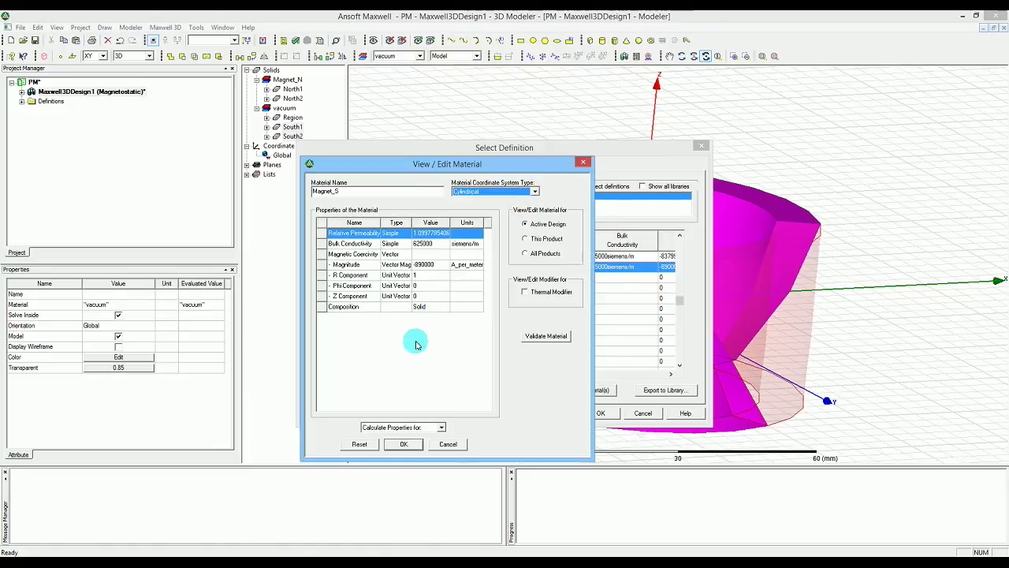
Set Magnet_S's R Component to -1, validate it, and assign it to South1 and South2
{"action": "left_click", "coordinate": [417, 275]}
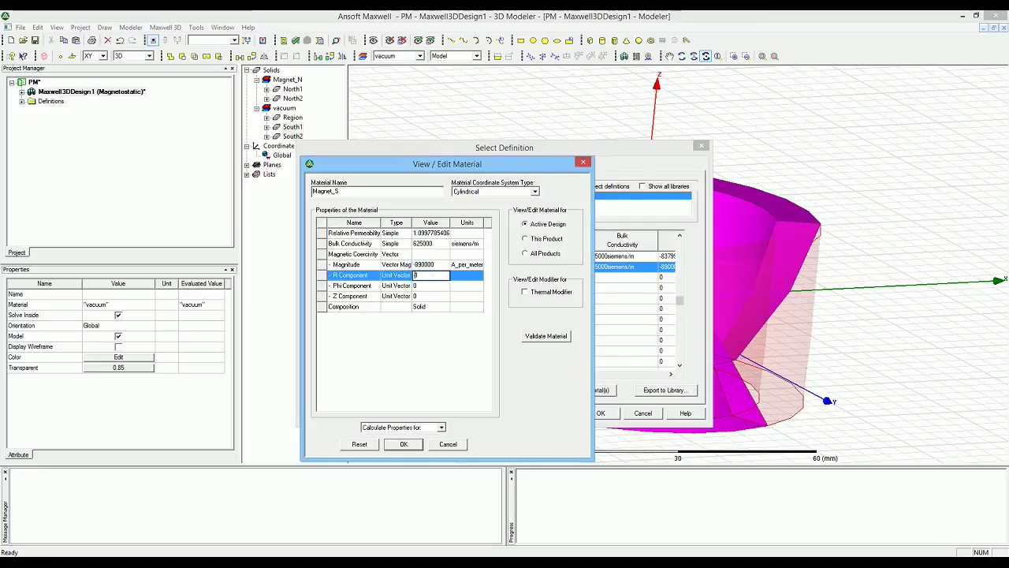
{"action": "left_click", "coordinate": [416, 275]}
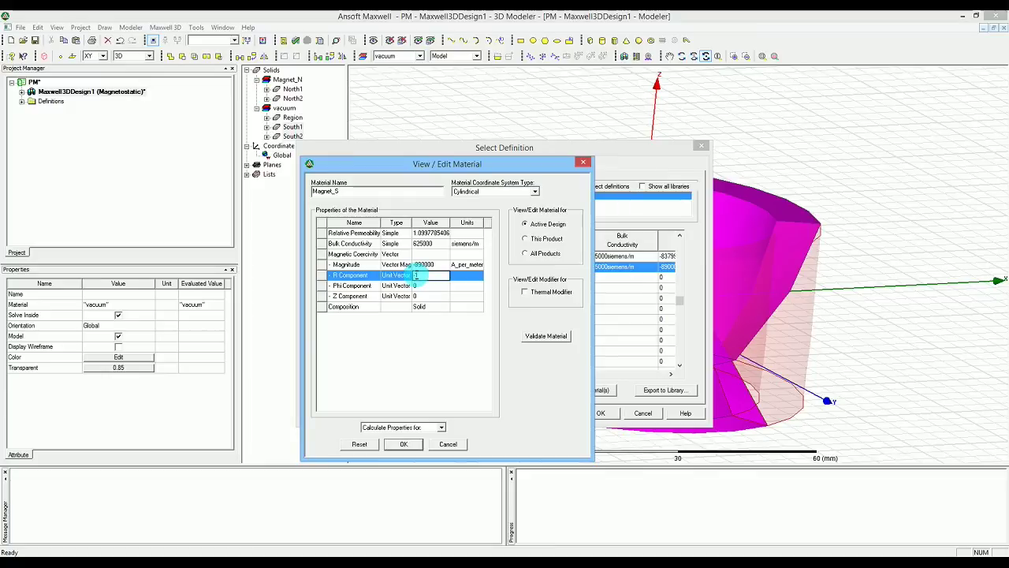
{"action": "double_click", "coordinate": [417, 275]}
{"action": "type", "text": "-1"}
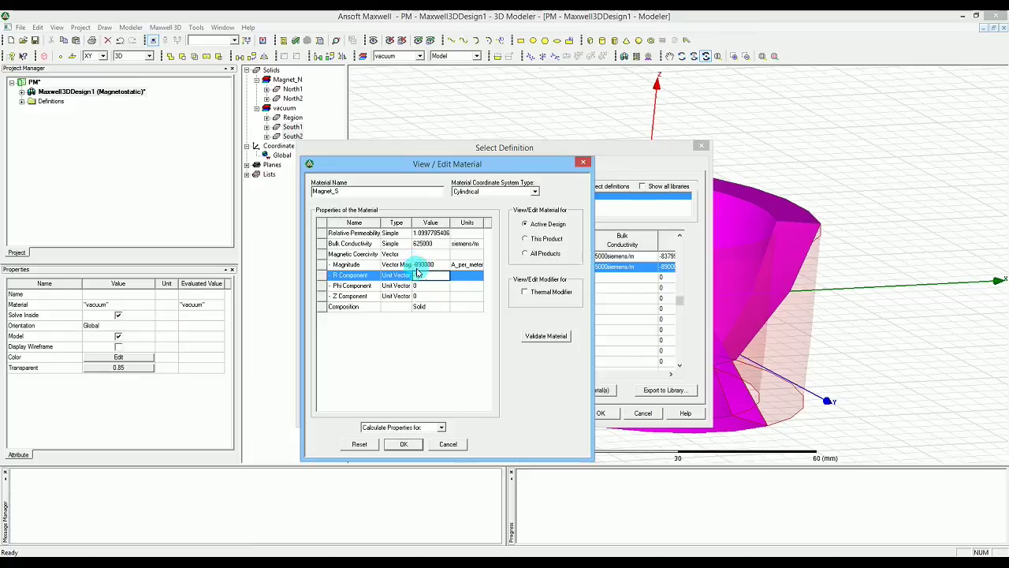
{"action": "left_click", "coordinate": [529, 339]}
{"action": "left_click", "coordinate": [414, 446]}
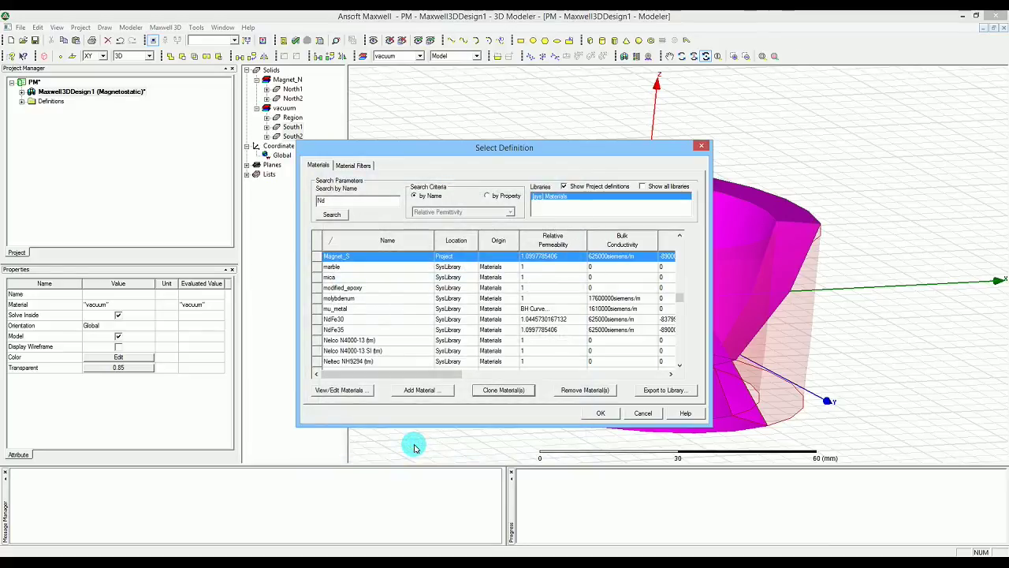
{"action": "left_click", "coordinate": [601, 414]}
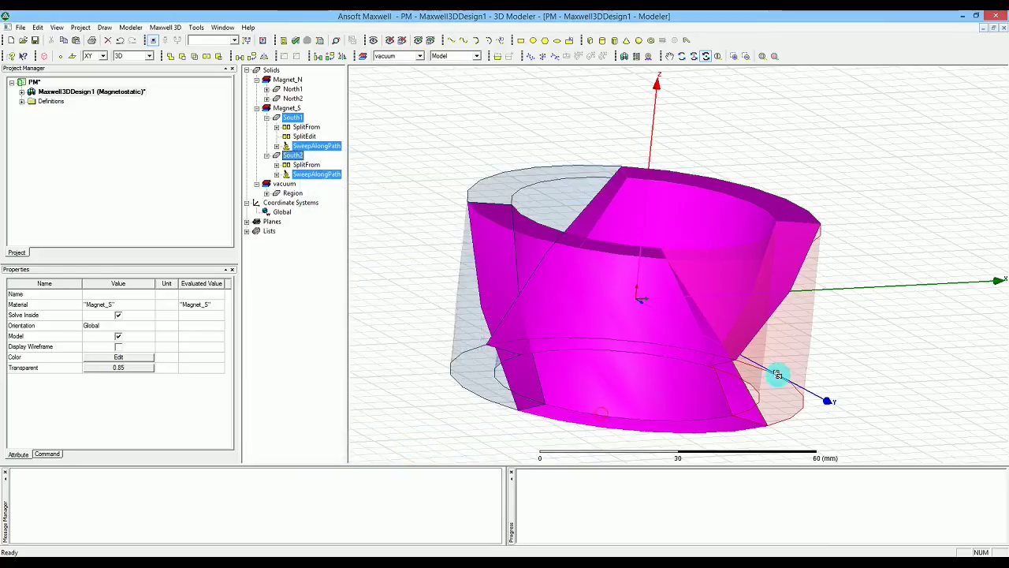
{"action": "left_click", "coordinate": [624, 138]}
{"action": "left_click_drag", "start_coordinate": [952, 249], "coordinate": [962, 223]}
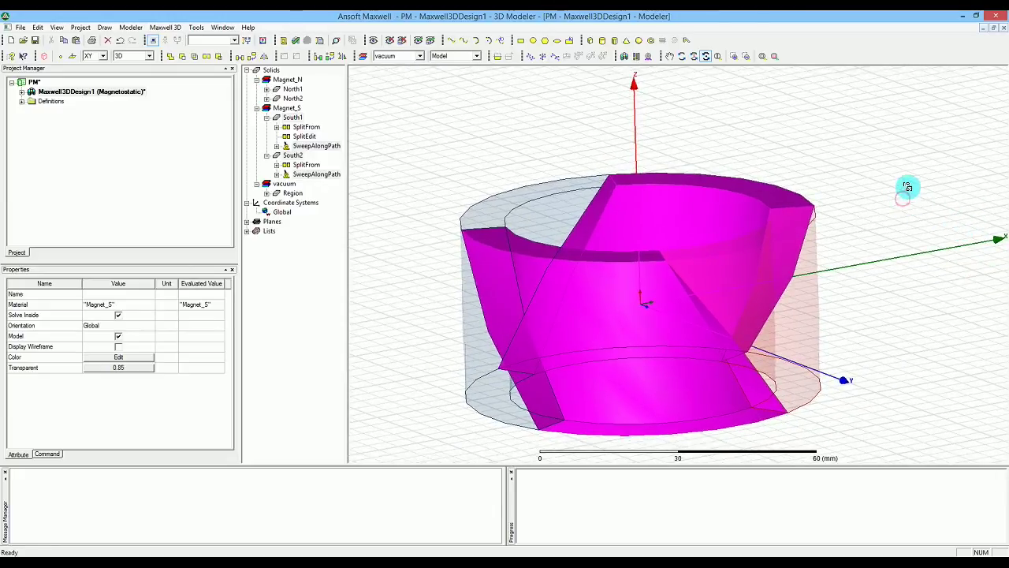
{"action": "key", "text": "Escape"}
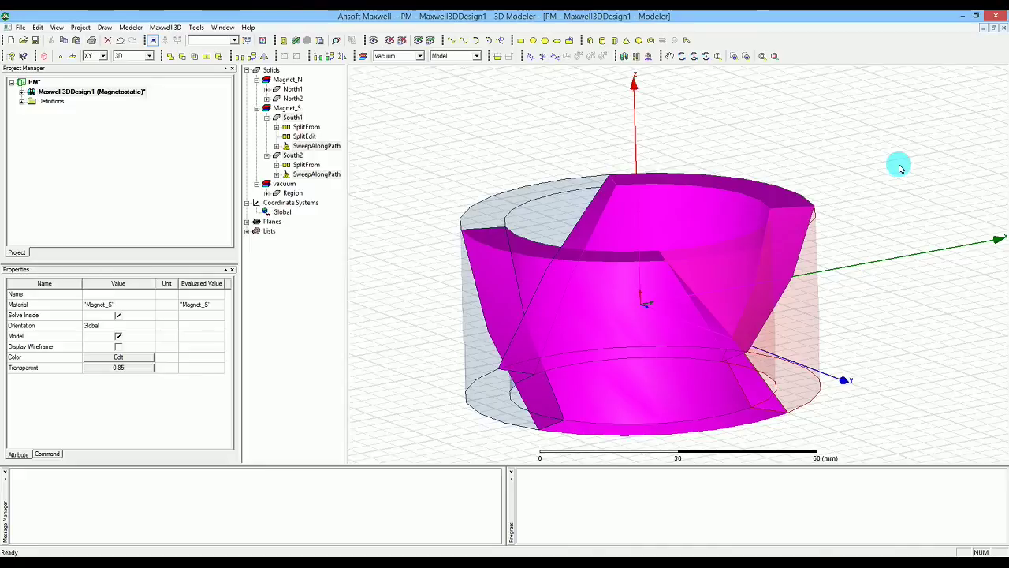
{"action": "left_click", "coordinate": [966, 224]}
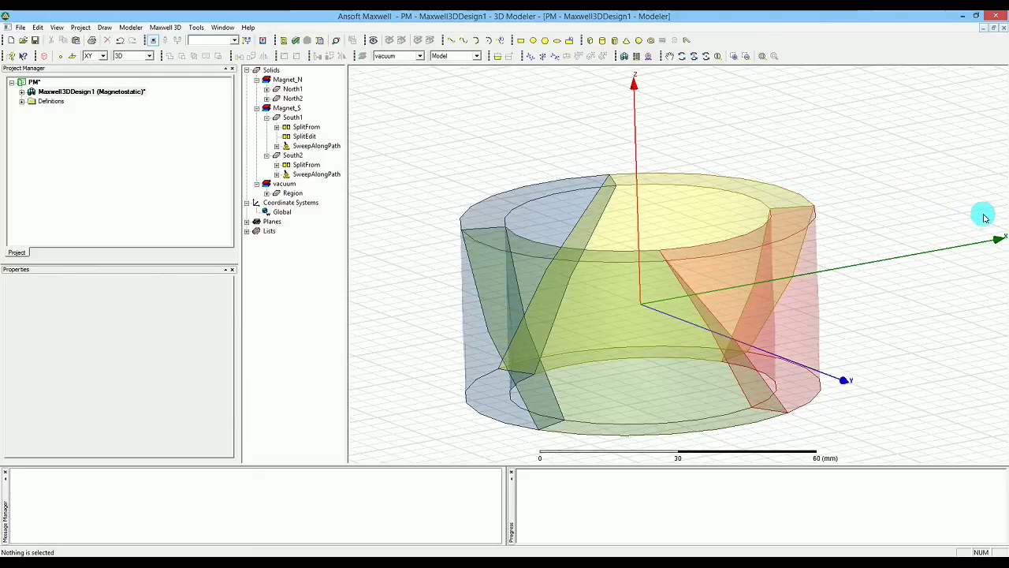